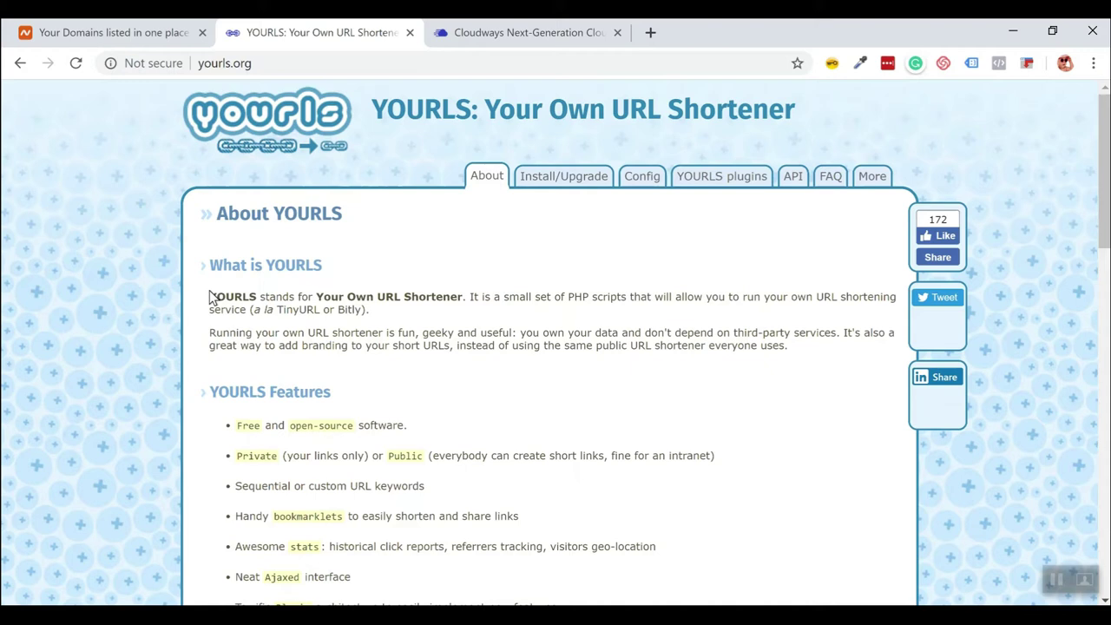
Switch browser tabs from yourls.org to the WebHostingPad Client Area's Manage Product page.
key("ctrl+shift+Tab")
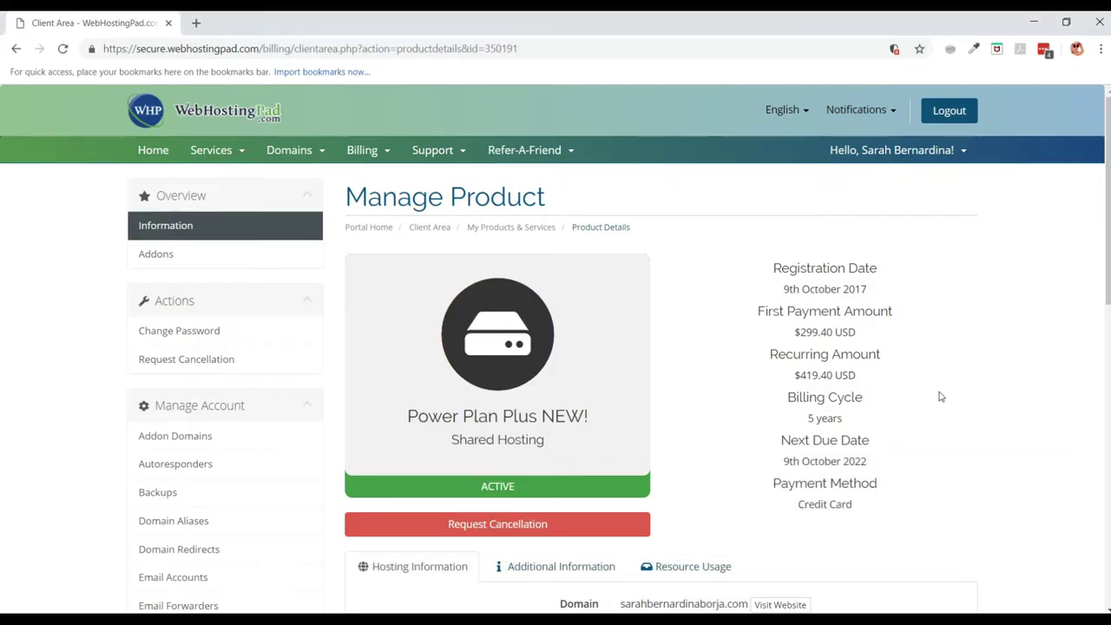
Log into cPanel via One Click Login and launch the Softaculous Apps Installer.
scroll(857, 374, "down", 10)
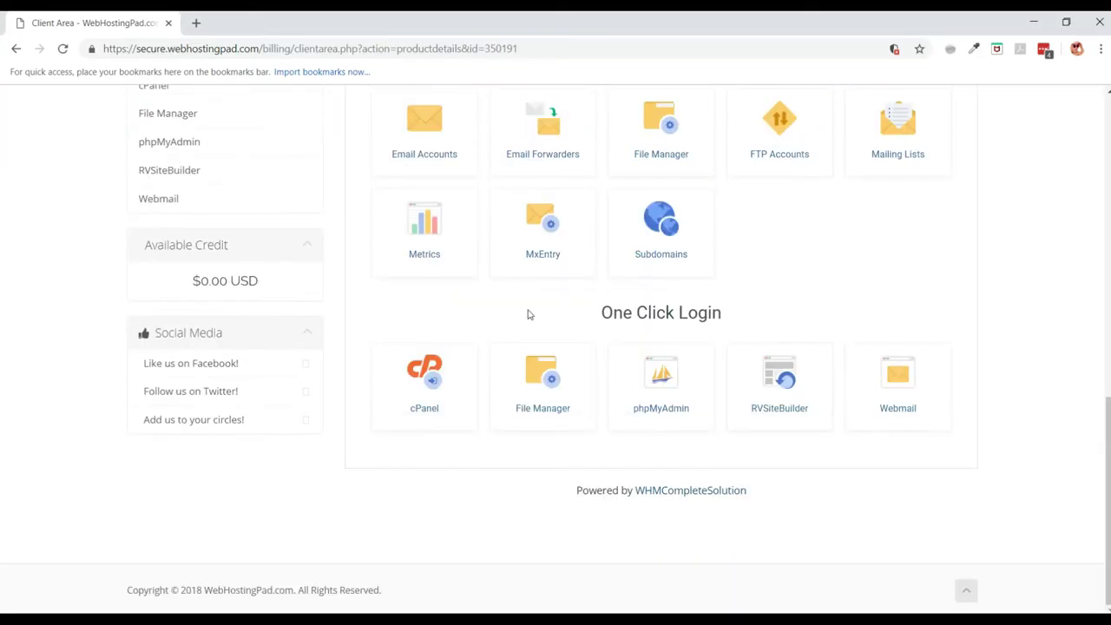
left_click(419, 369)
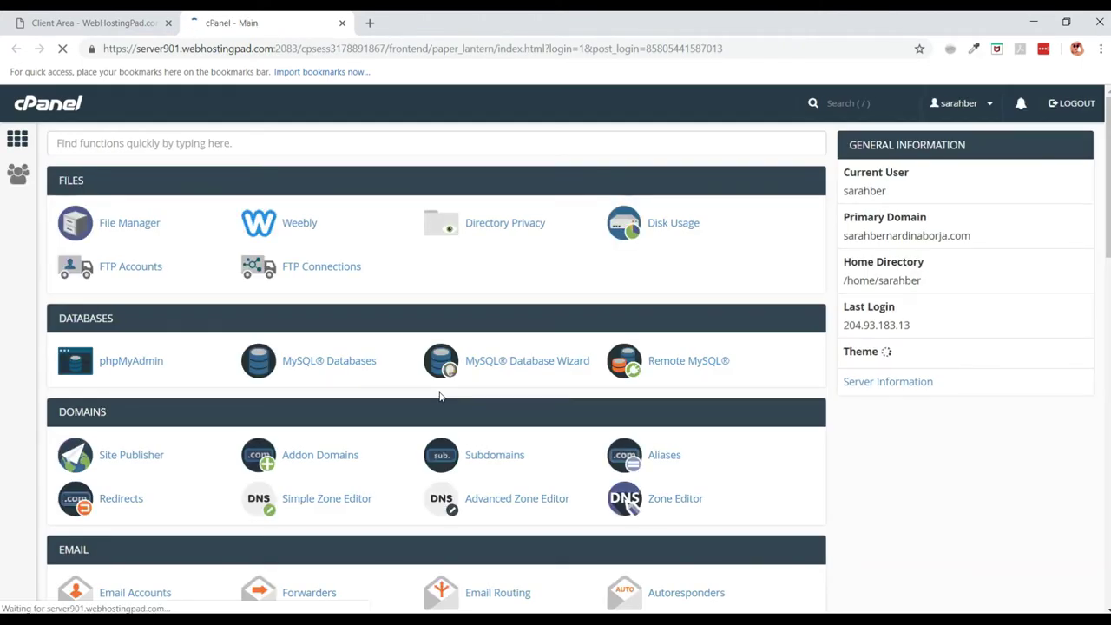
scroll(439, 397, "down", 3)
scroll(439, 396, "down", 10)
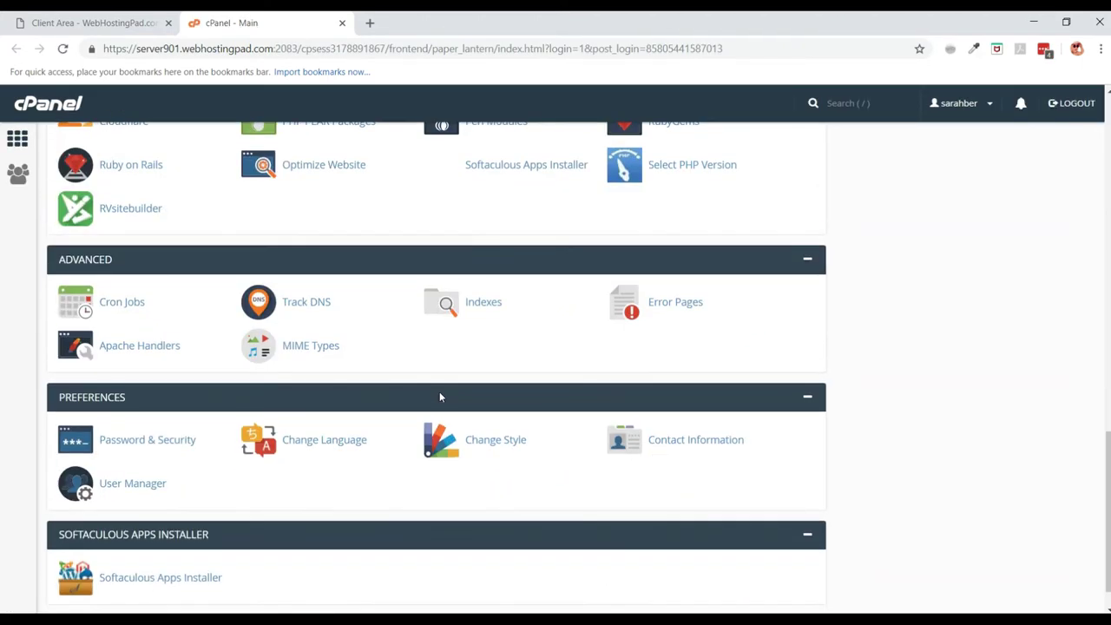
scroll(439, 397, "down", 3)
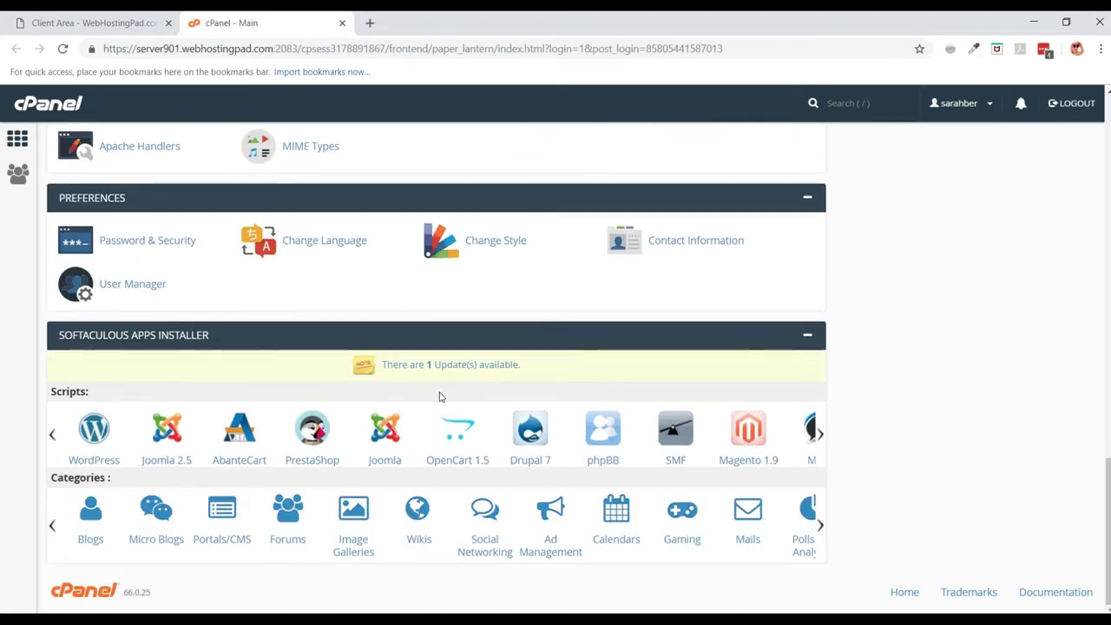
scroll(311, 260, "up", 2)
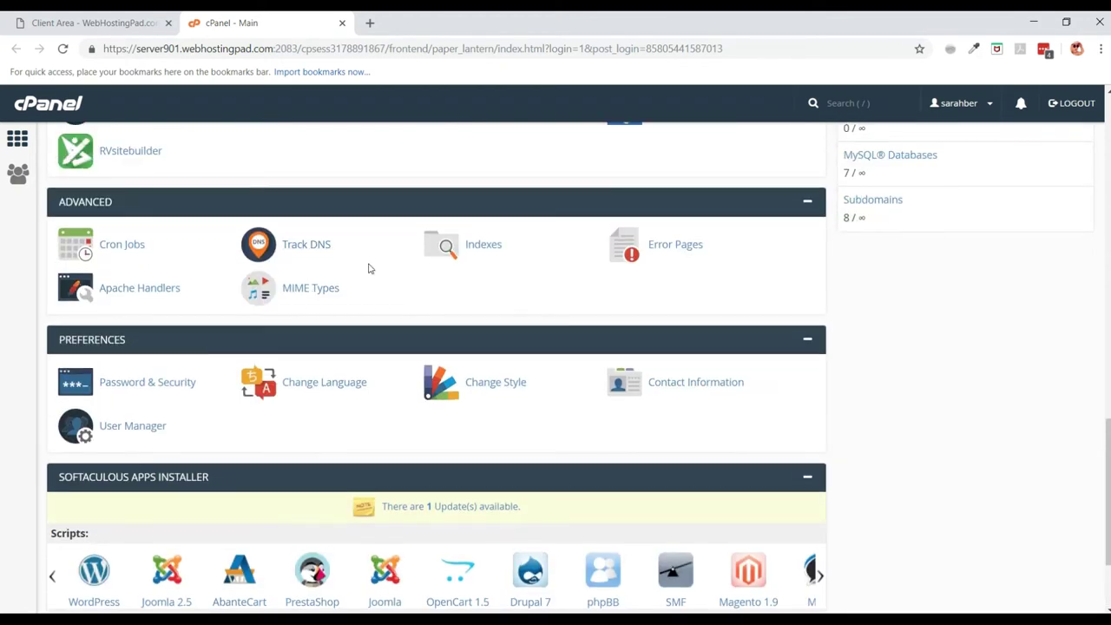
scroll(369, 266, "up", 3)
left_click(530, 318)
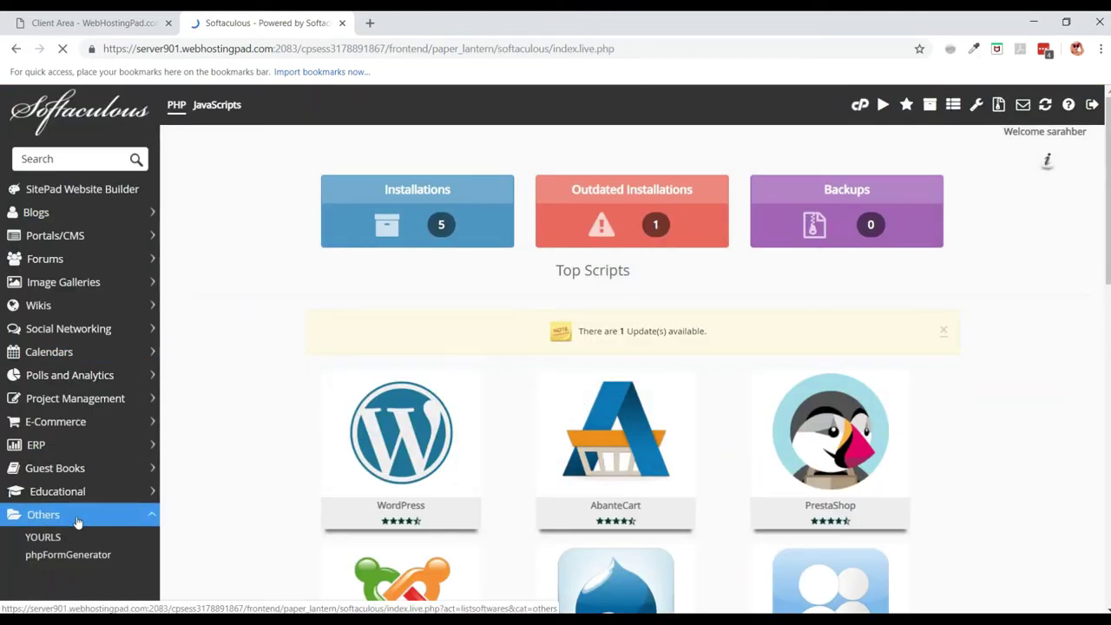
Open YOURLS under Others to view its version 1.7.2 overview page.
left_click(44, 538)
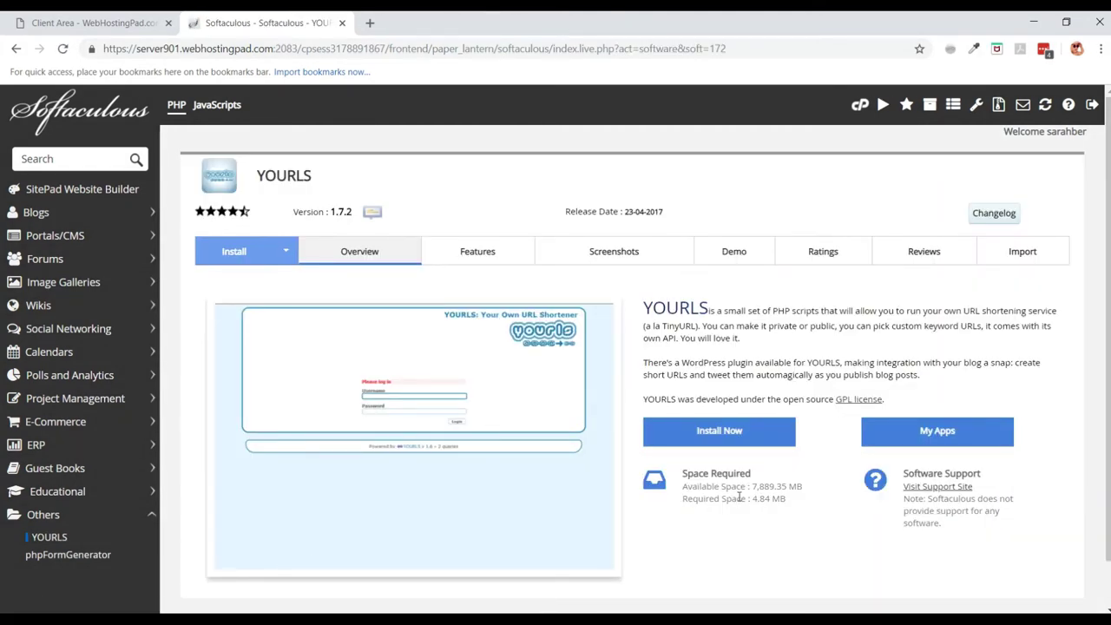
scroll(736, 454, "down", 1)
left_click(708, 385)
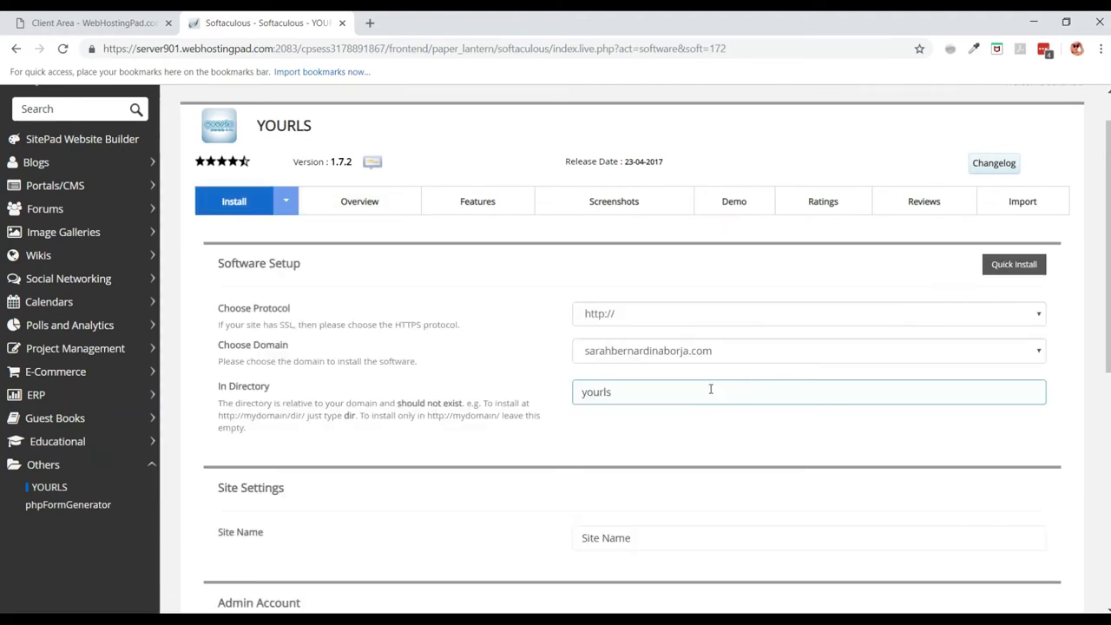
left_click(614, 316)
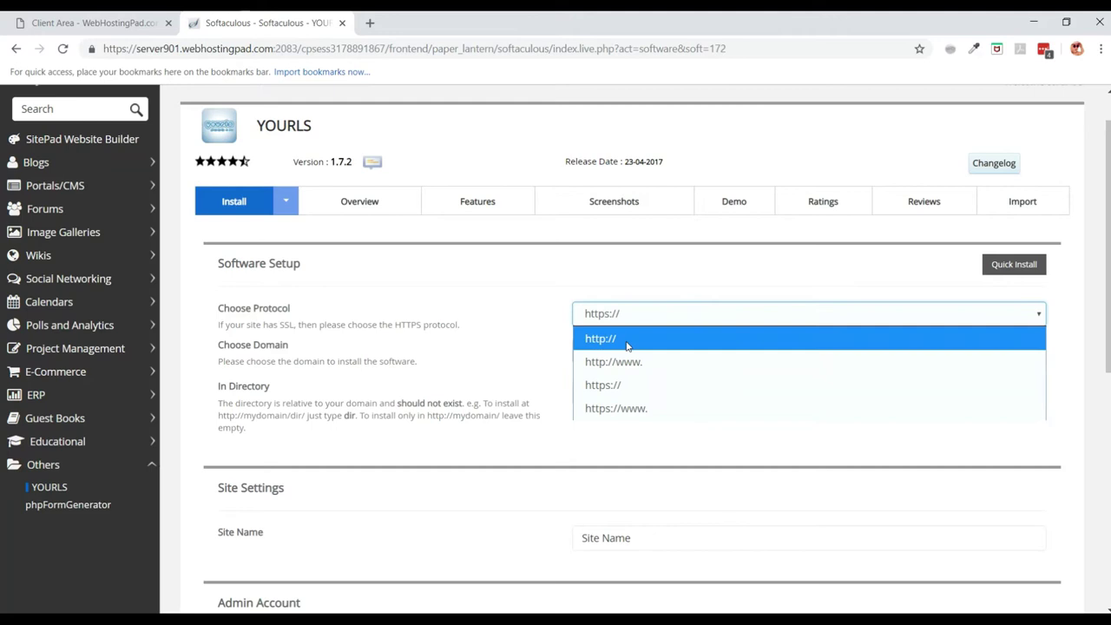
left_click(624, 339)
left_click(668, 358)
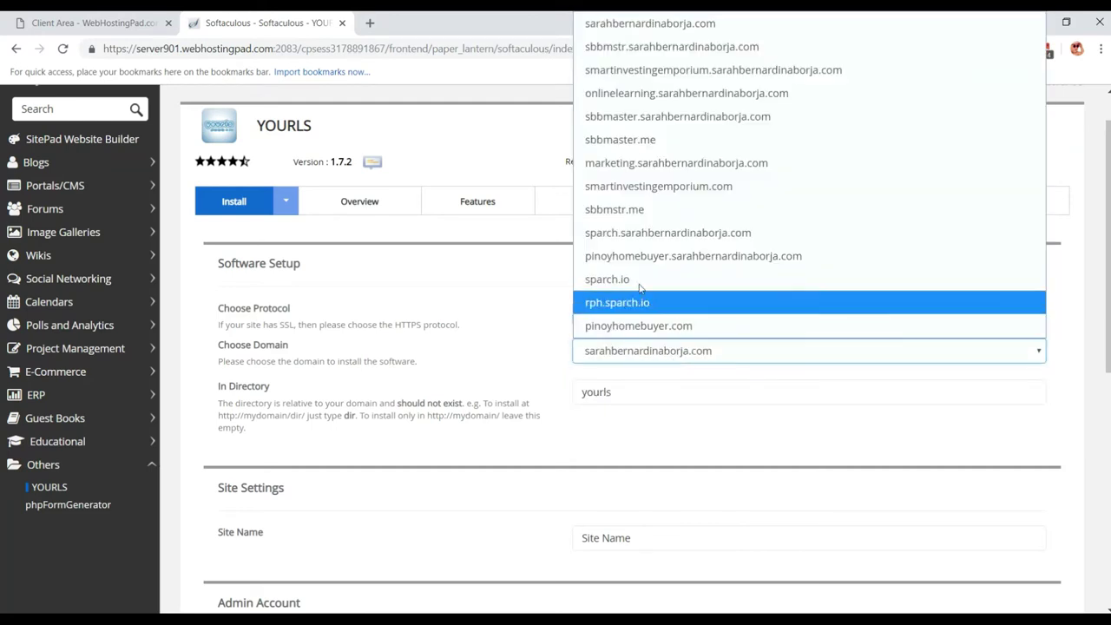
left_click(649, 141)
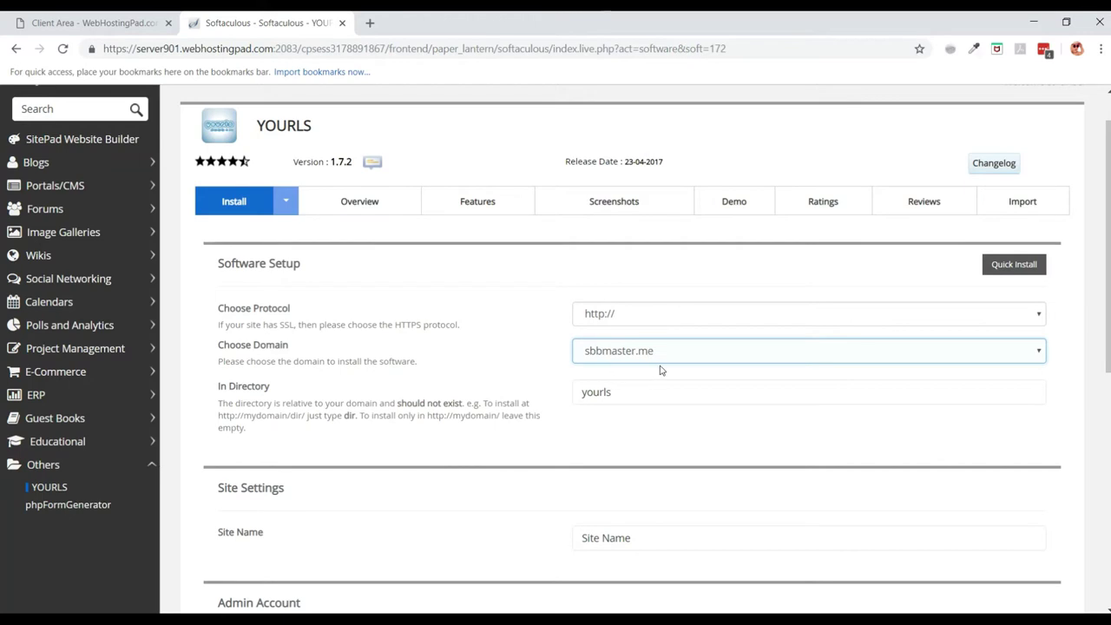
scroll(704, 367, "down", 3)
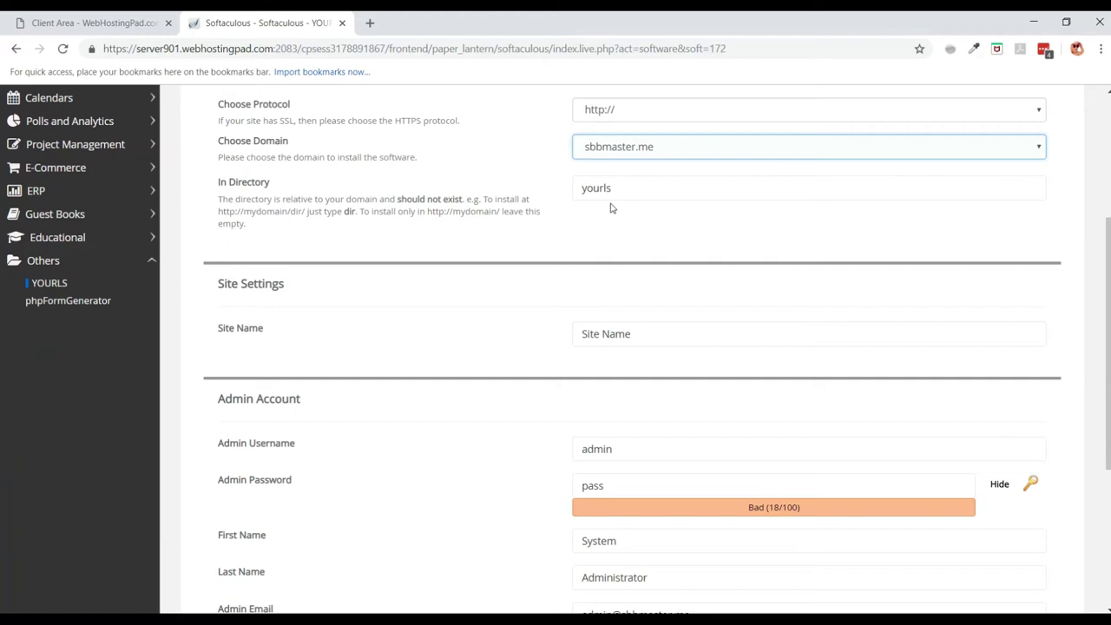
double_click(645, 189)
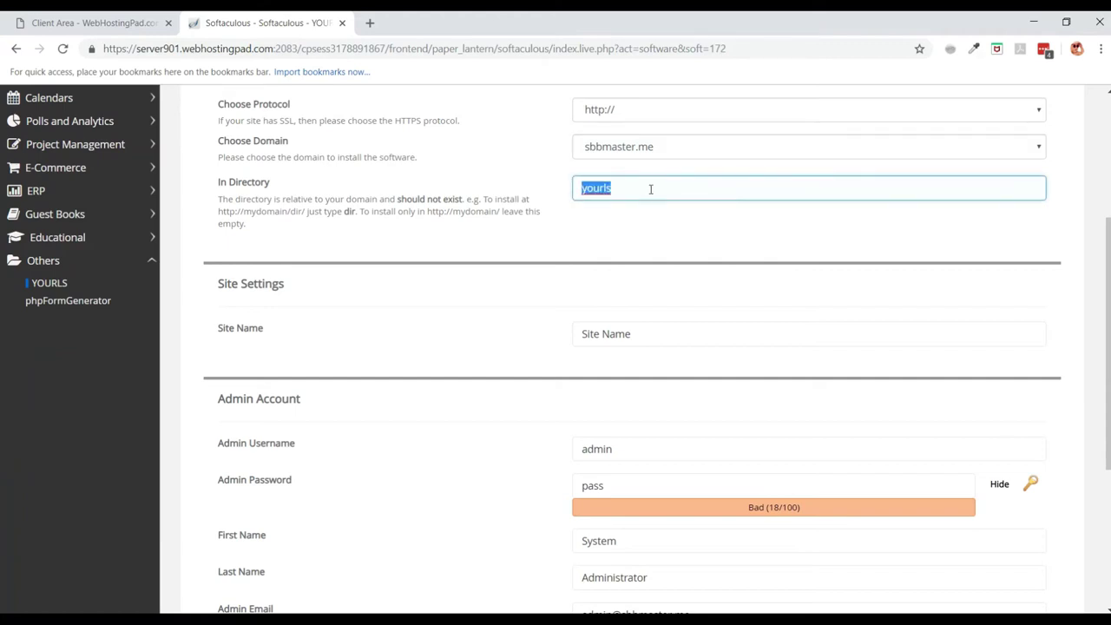
key("BackSpace")
left_click(650, 240)
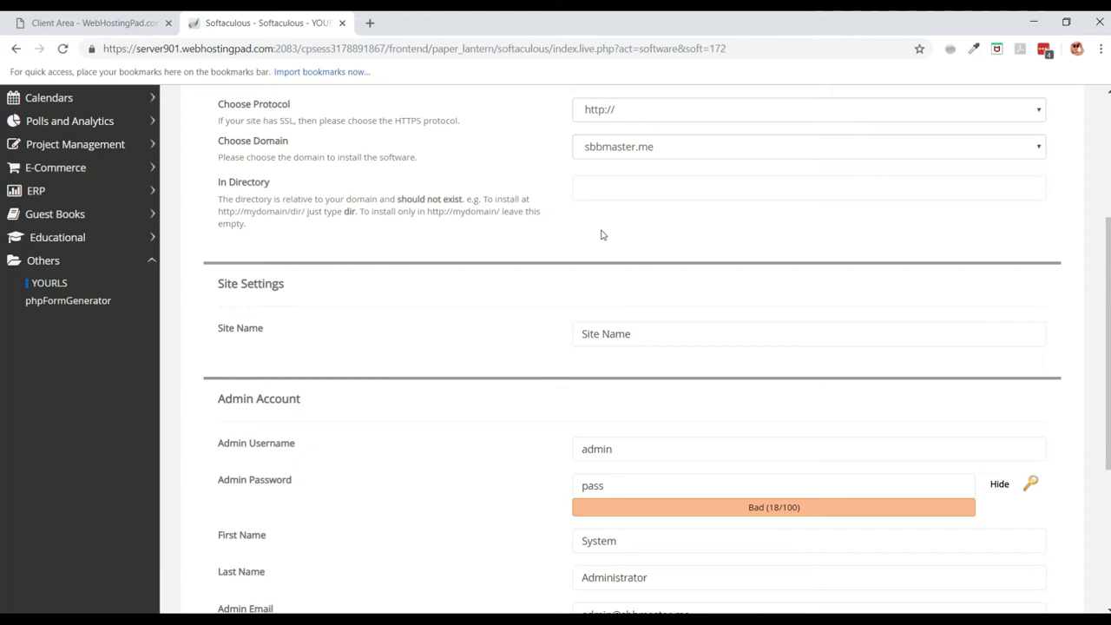
Set the Site Name to 'Yourls'.
scroll(602, 234, "down", 2)
scroll(607, 232, "up", 1)
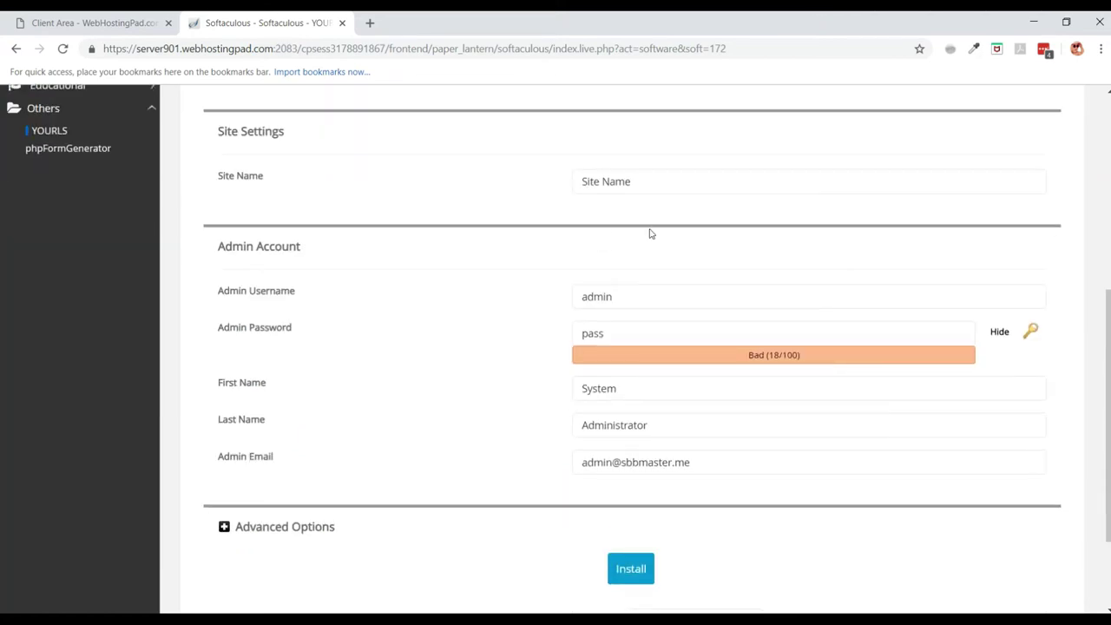
scroll(650, 232, "up", 1)
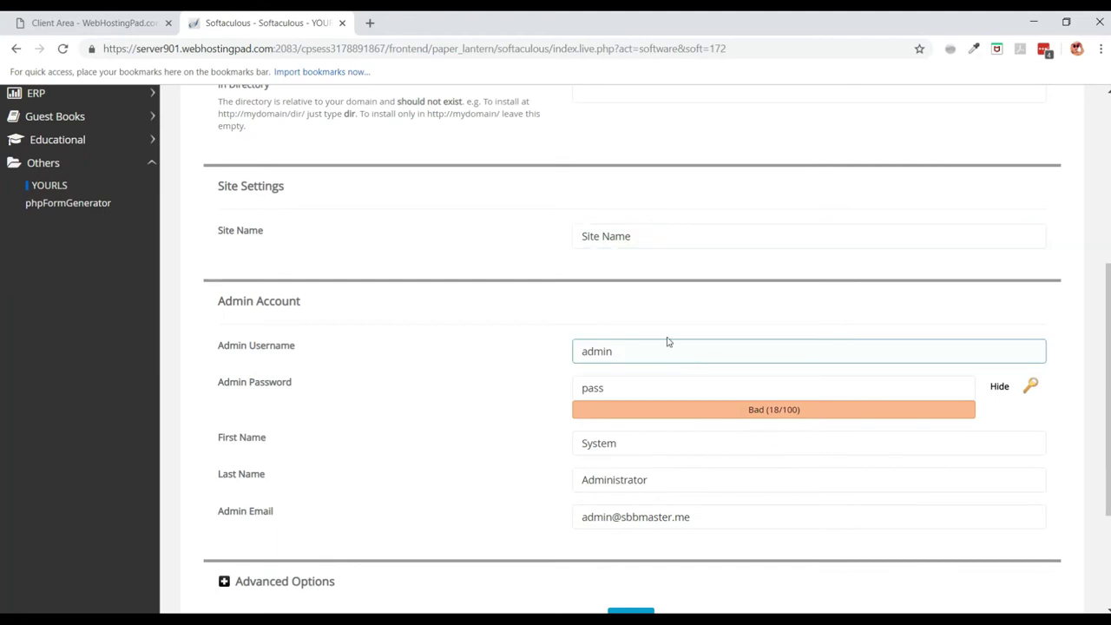
left_click_drag(671, 235, 605, 236)
left_click_drag(282, 186, 598, 204)
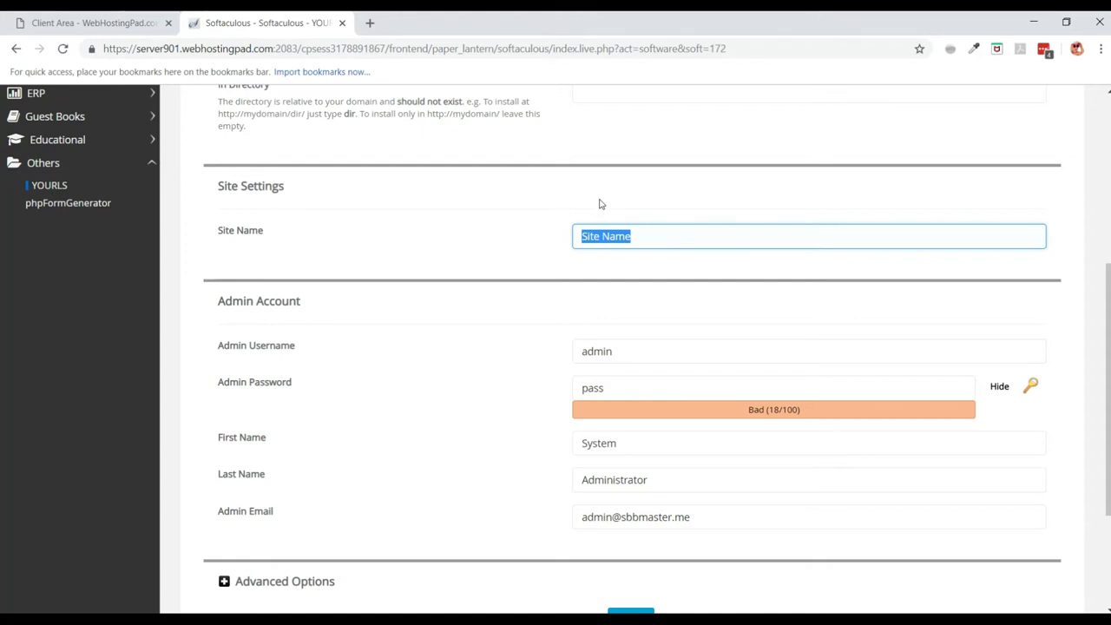
type("Yourls")
Enter a new admin username and replace the admin password.
double_click(634, 345)
type("sarah")
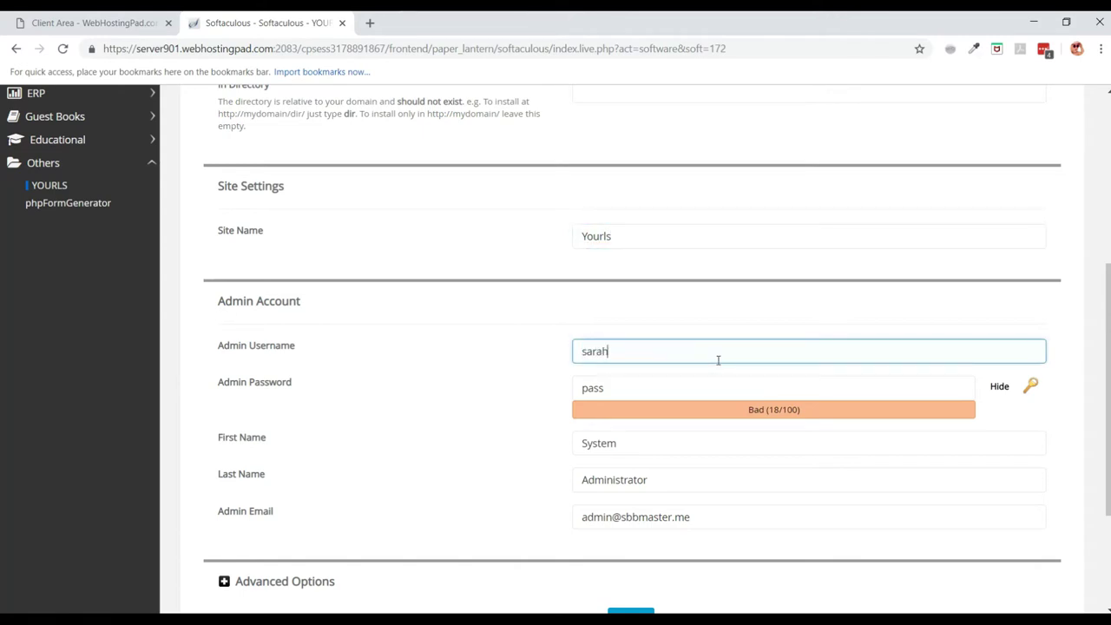
key("Tab")
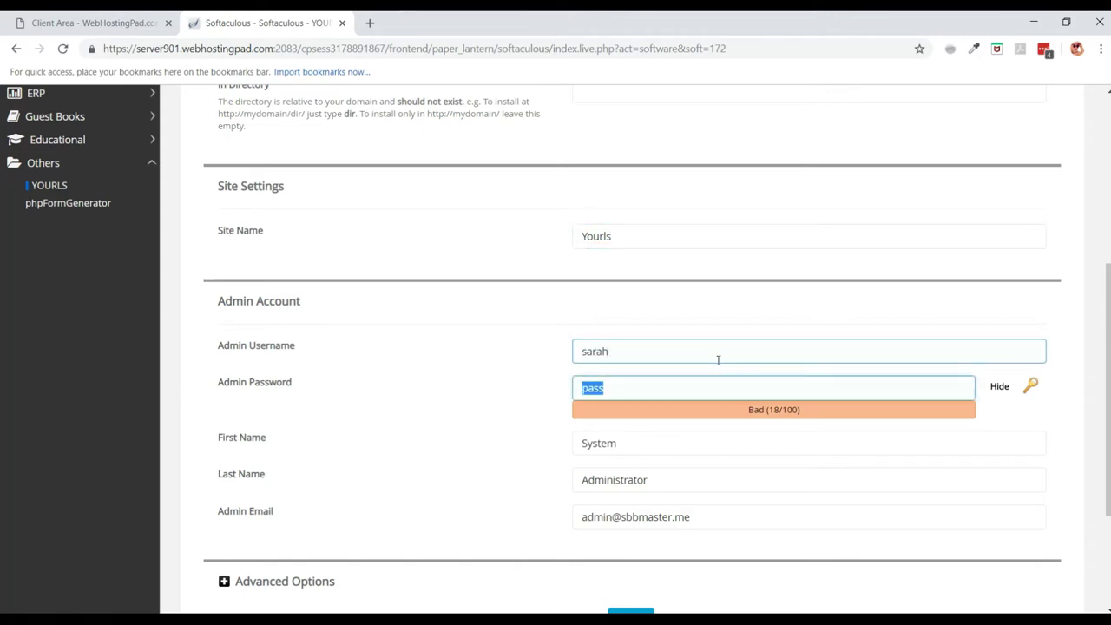
left_click(1002, 390)
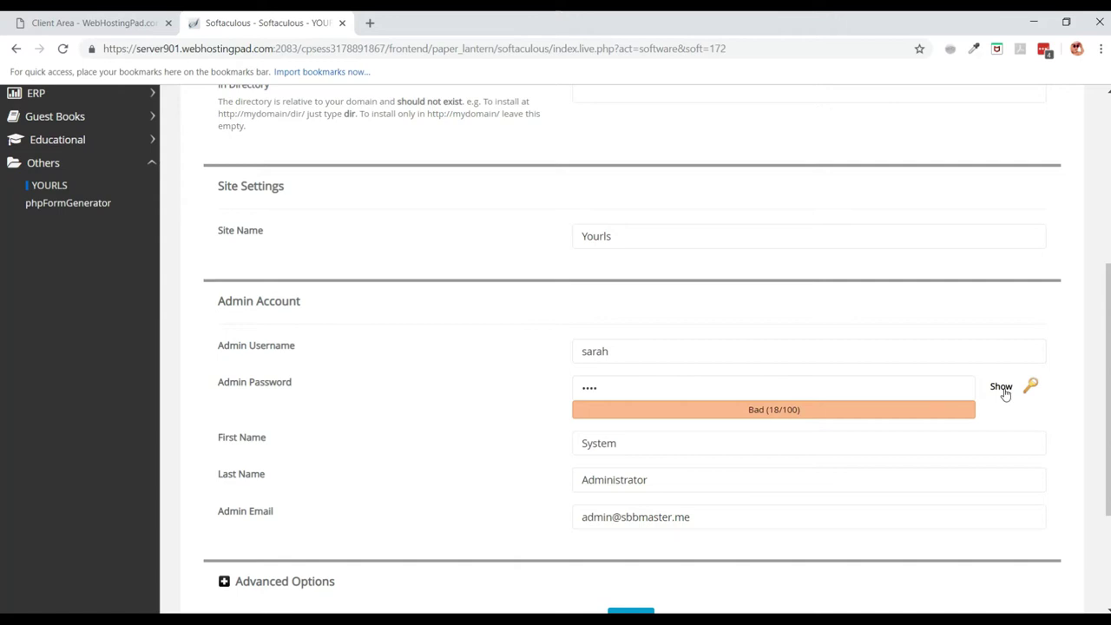
double_click(584, 387)
key("BackSpace")
type("•••••")
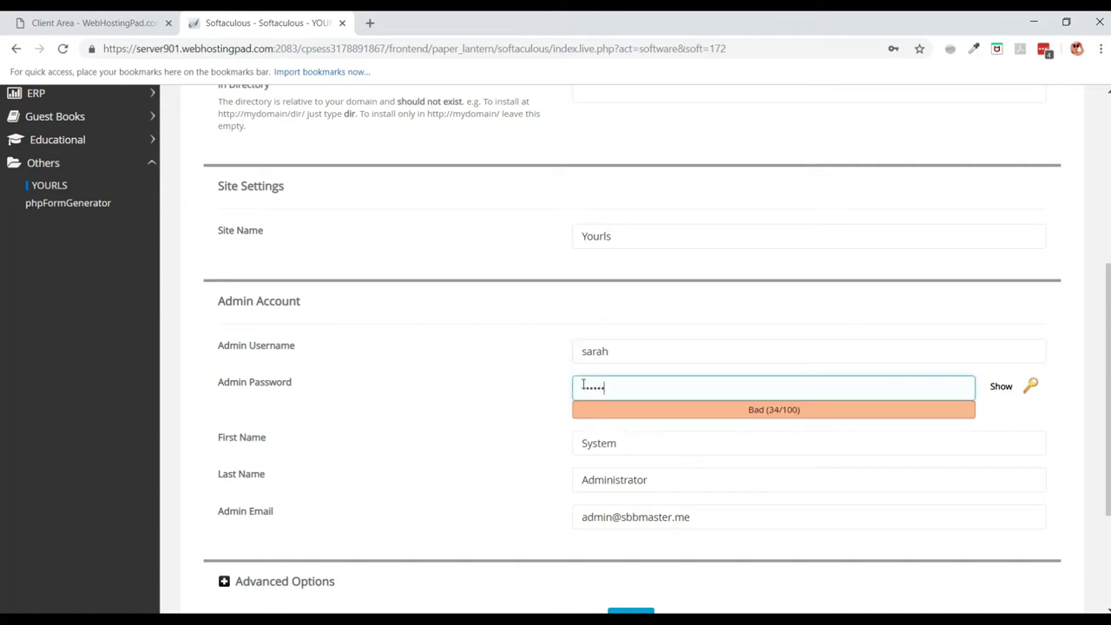
type("•••••••")
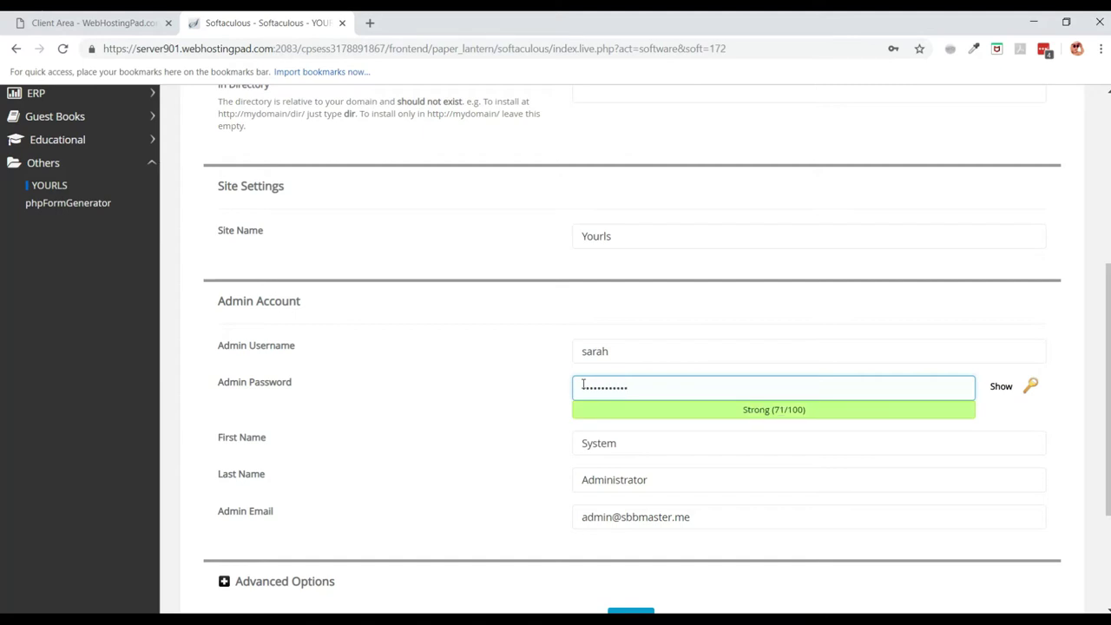
scroll(587, 387, "down", 3)
Fill in the admin's first name, last name and e-mail, then submit the installation.
left_click_drag(624, 260, 422, 249)
type("Sarah")
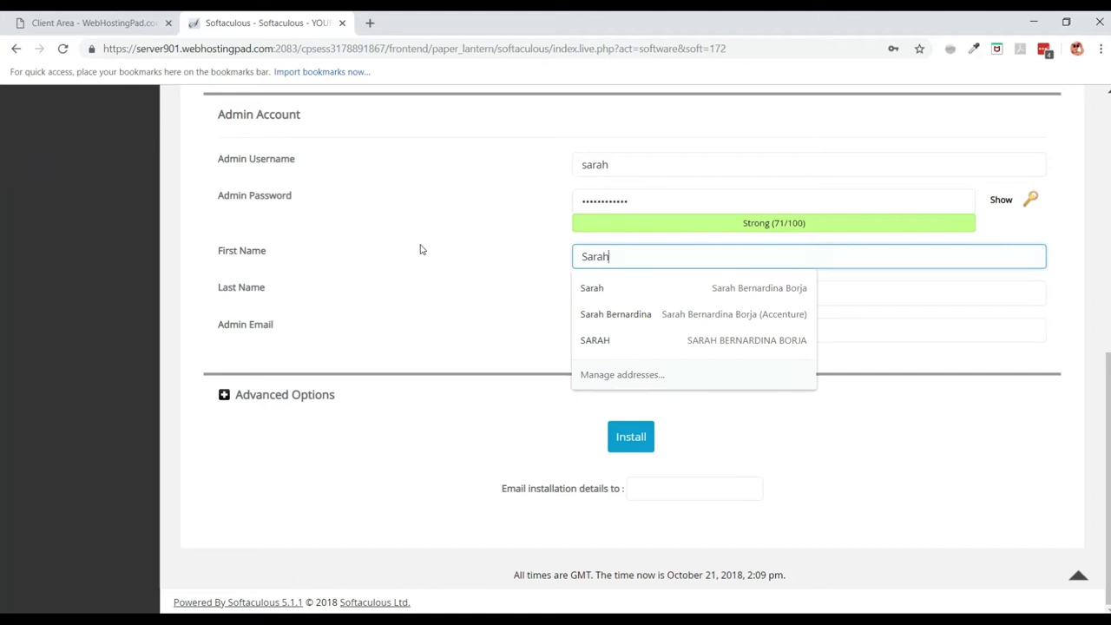
key("Tab")
type("Borja")
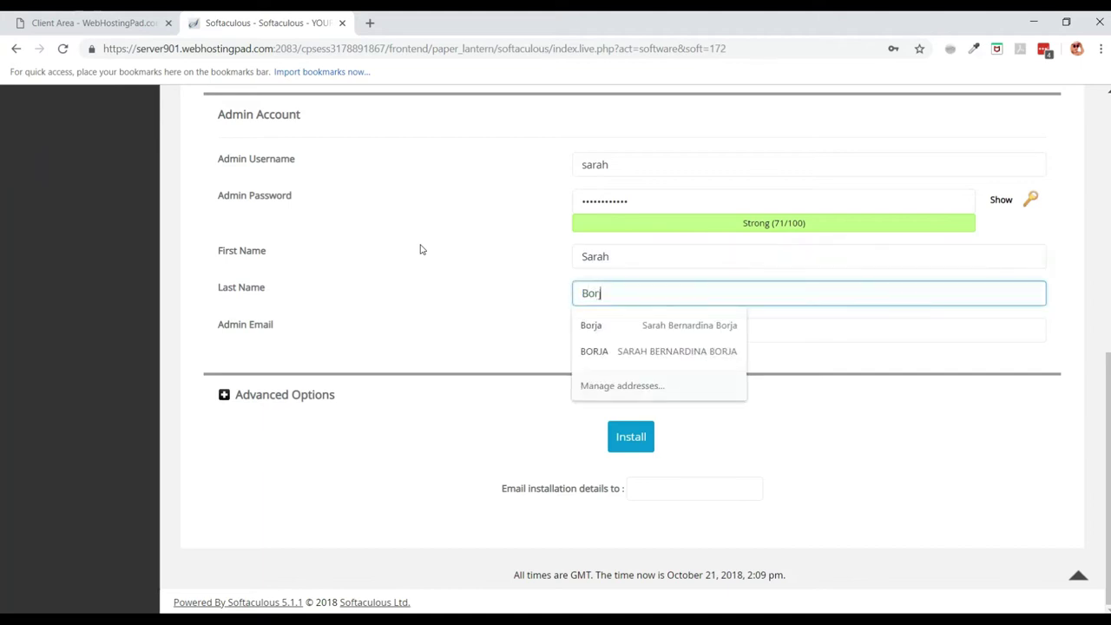
key("Tab")
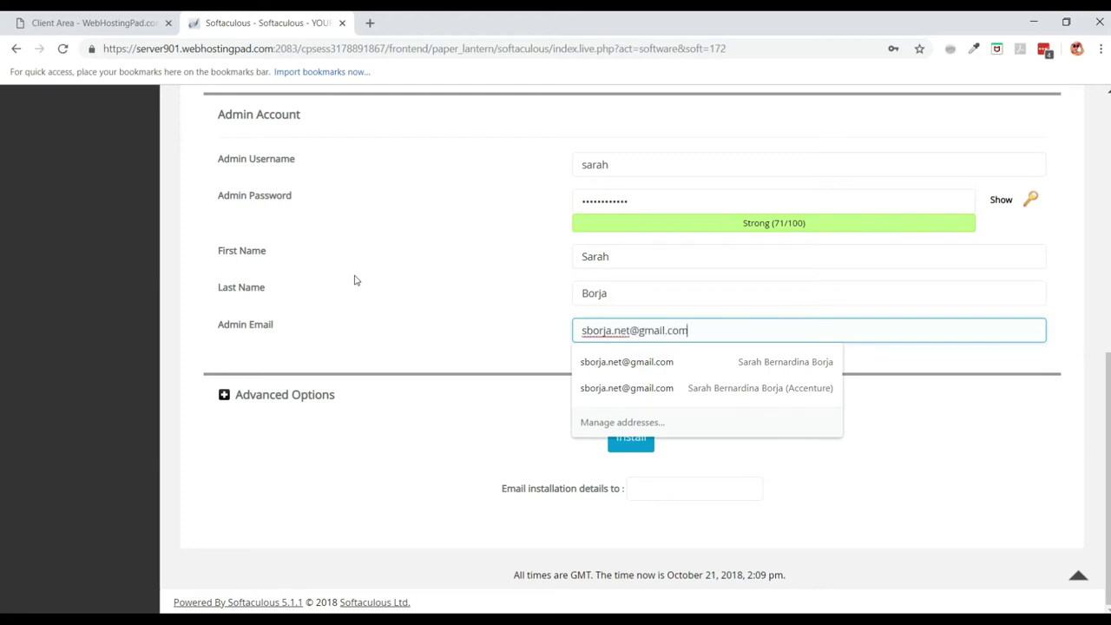
scroll(357, 277, "up", 1)
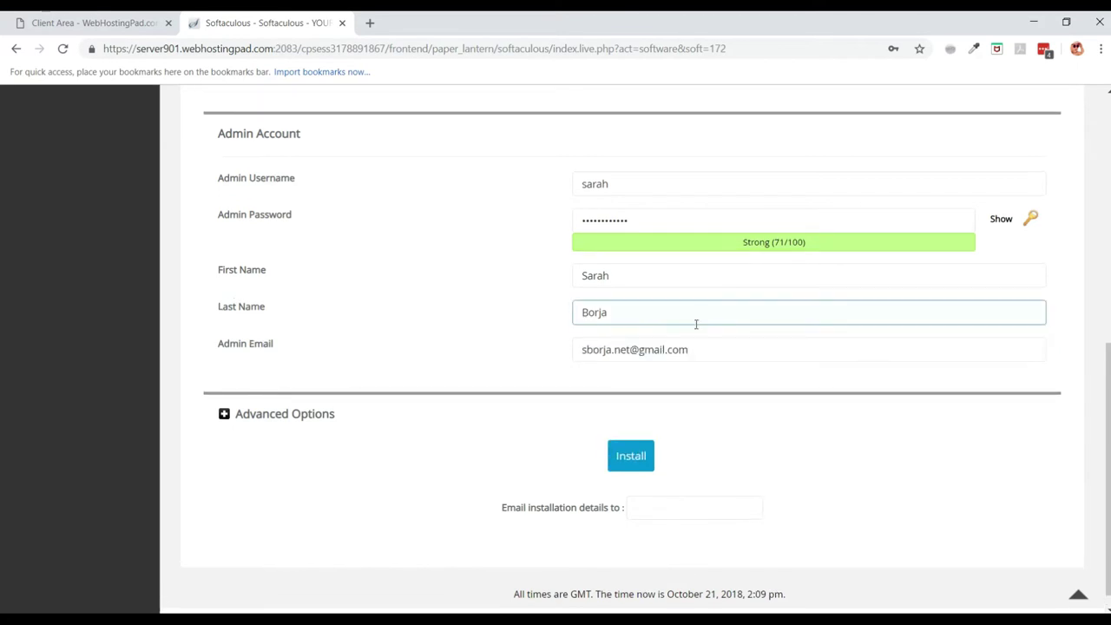
left_click(634, 460)
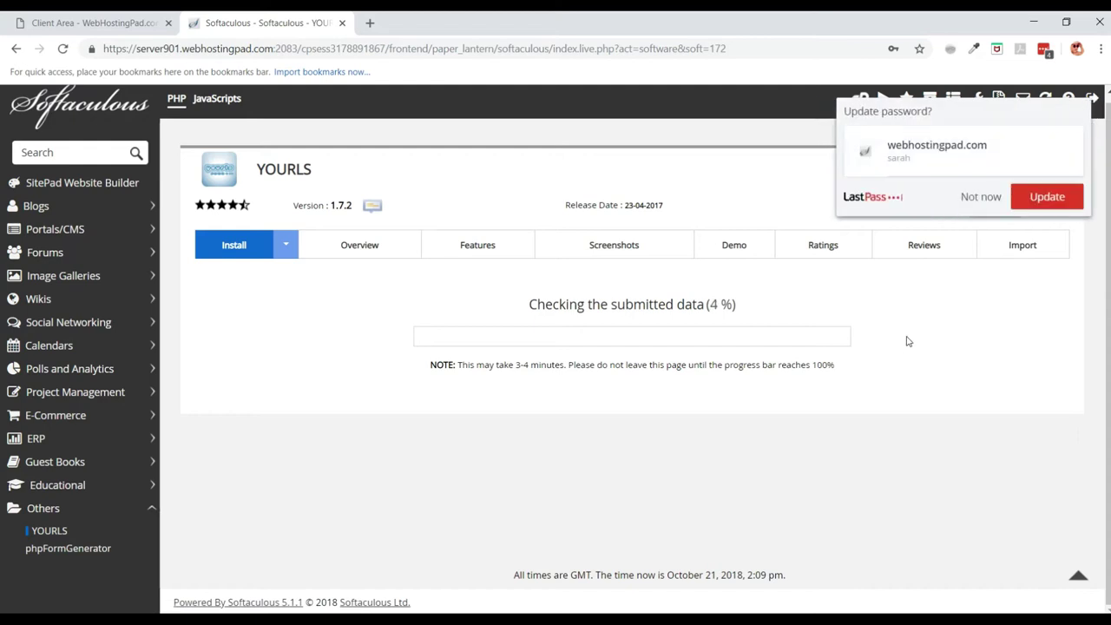
Update the saved password and open the Administrative URL sbbmaster.me/admin in a new tab.
left_click(1044, 200)
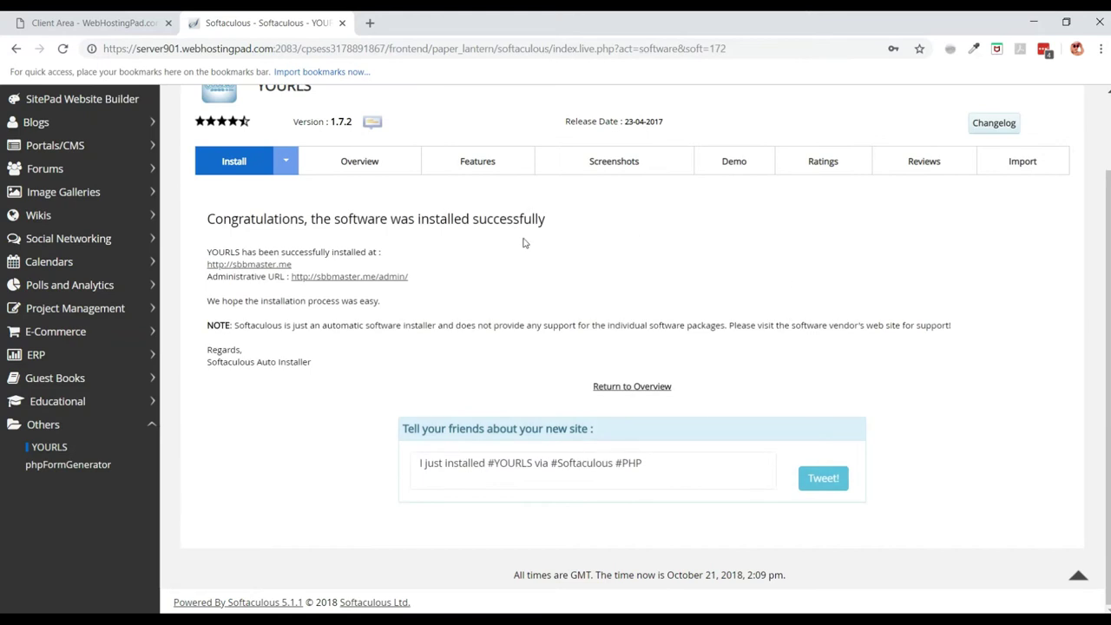
left_click(362, 276)
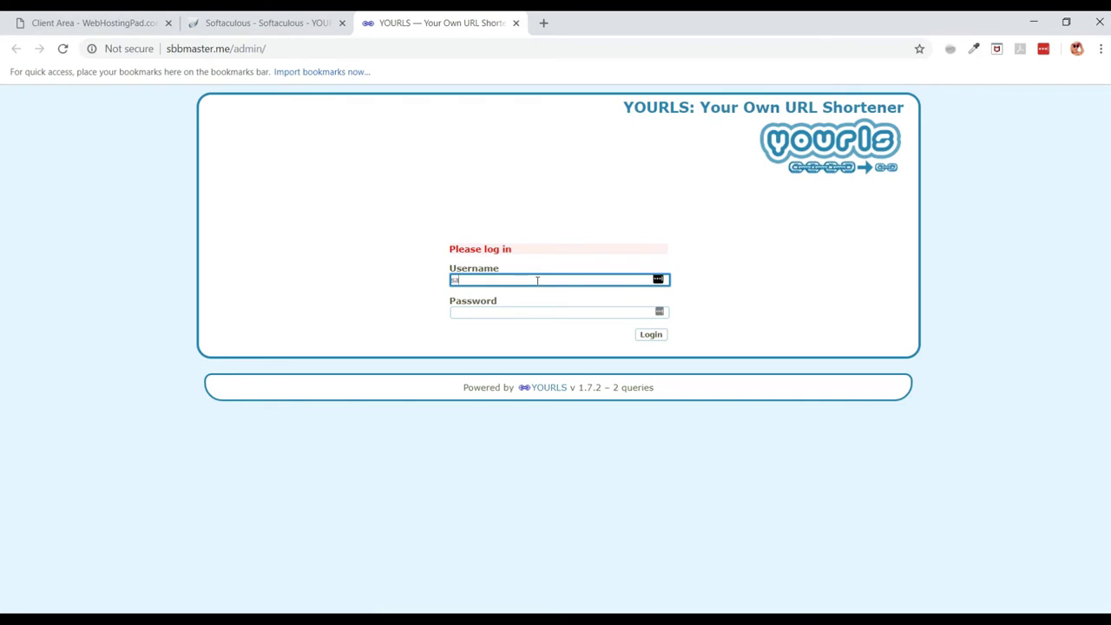
Enter the admin password and submit the YOURLS login at sbbmaster.me/admin.
key("Tab")
type("••")
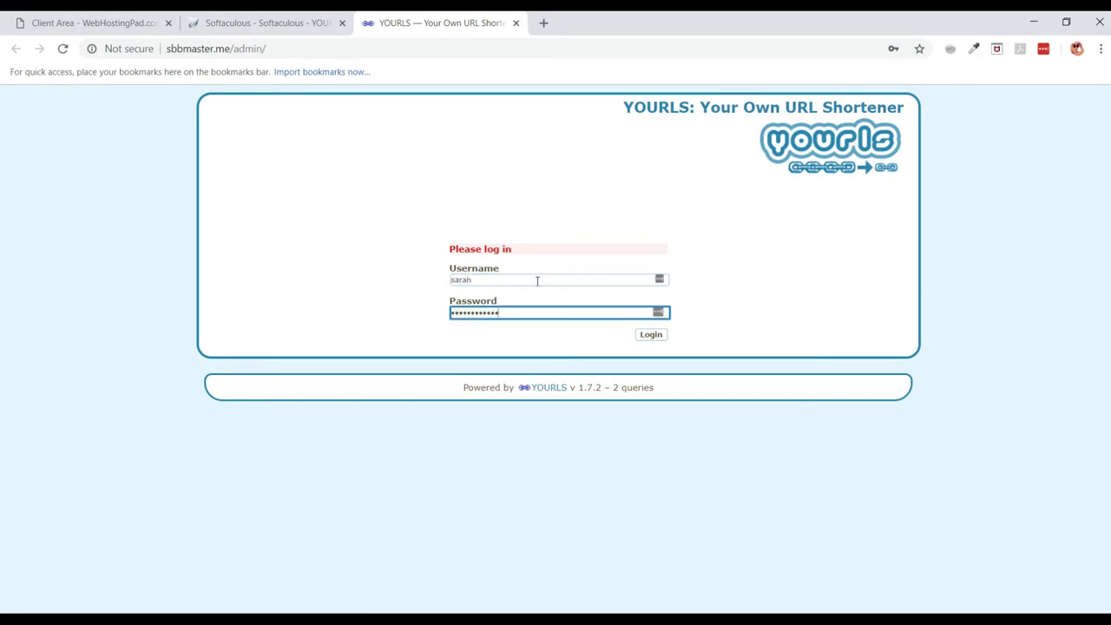
key("Return")
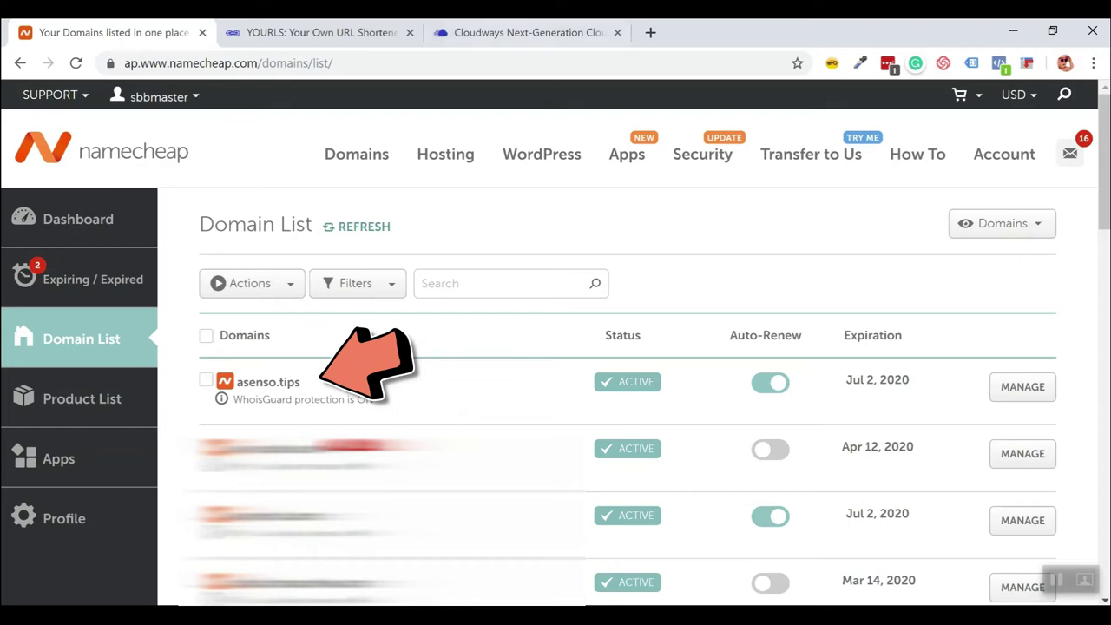
Open yourls.org's Download YOURLS link in a new tab showing the GitHub releases page.
left_click(321, 32)
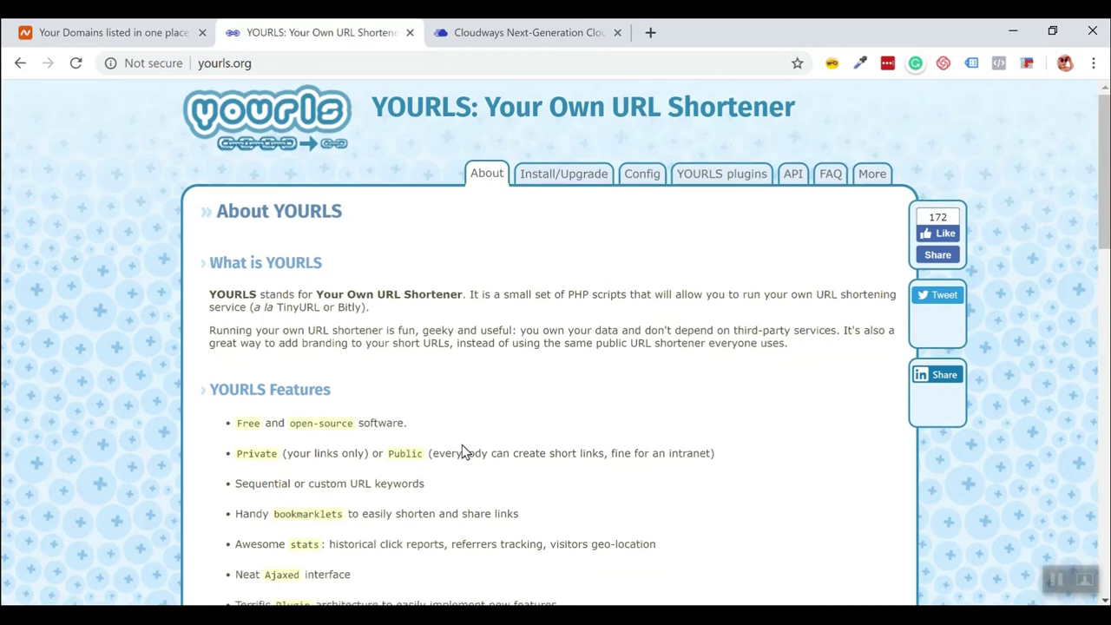
scroll(461, 447, "down", 8)
scroll(461, 447, "down", 5)
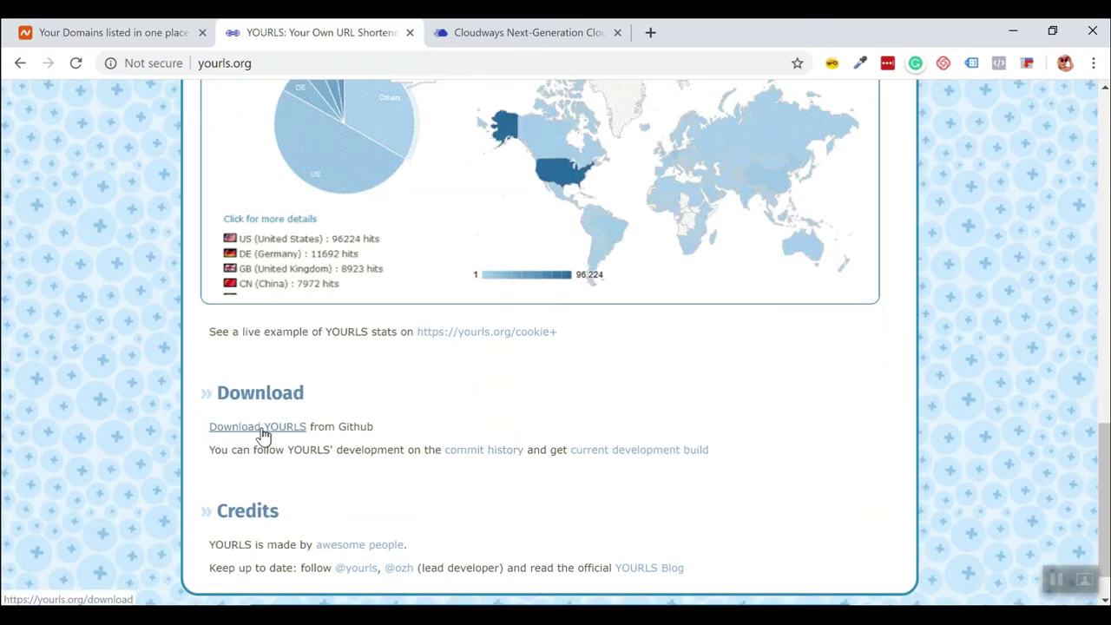
right_click(265, 427)
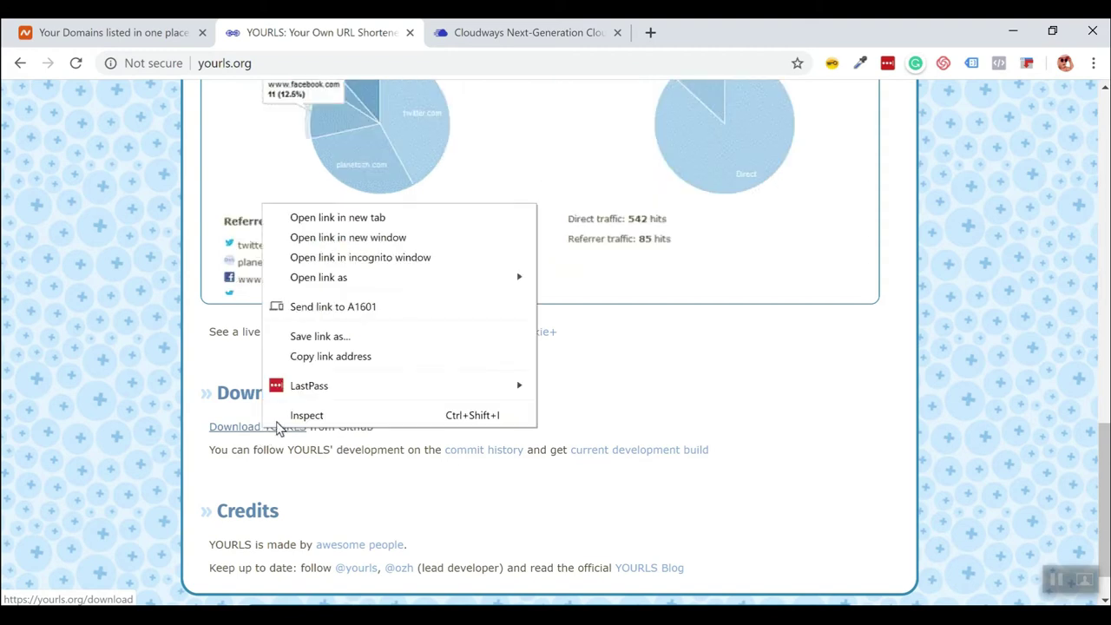
left_click(335, 223)
left_click(521, 32)
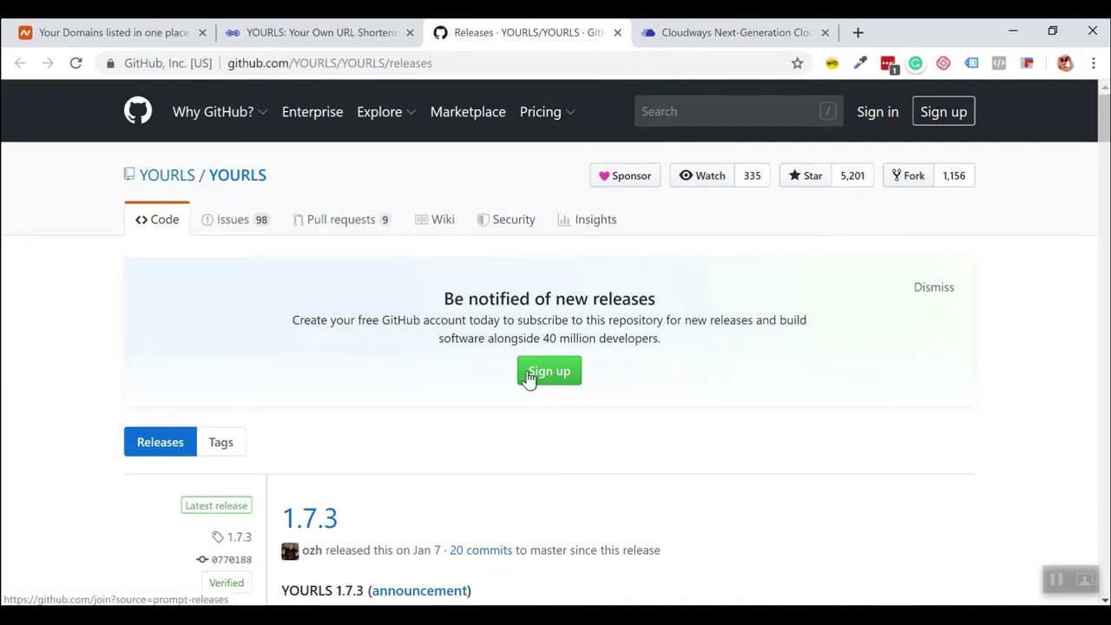
Save the 1.7.3 Source code (zip) as YOURLS-1.7.3.zip in APPS.
scroll(528, 373, "down", 4)
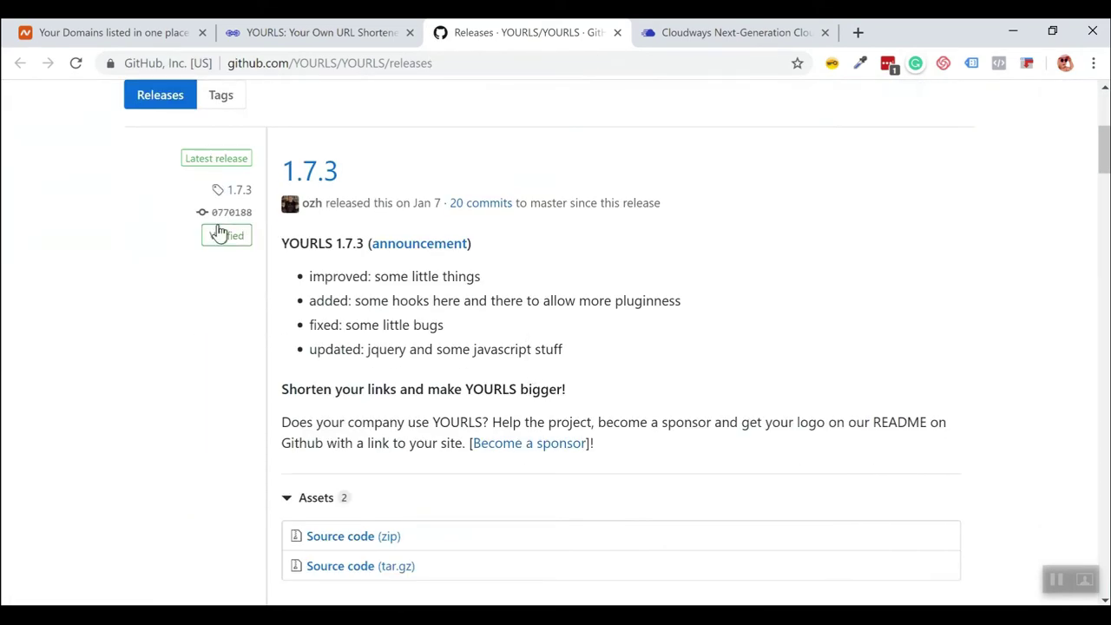
scroll(269, 387, "up", 1)
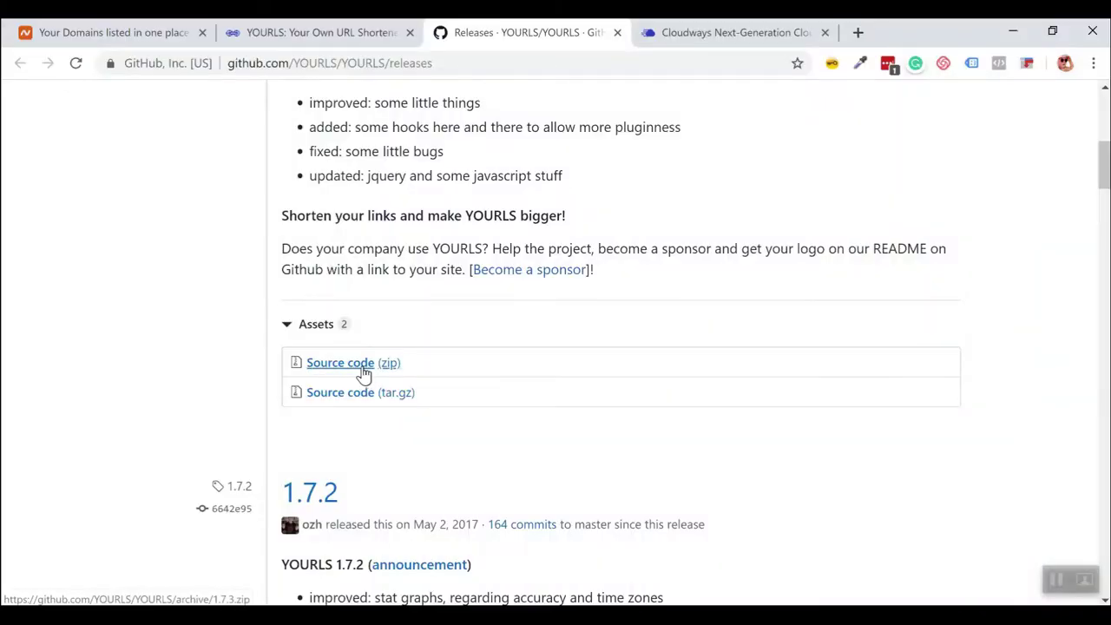
left_click(363, 371)
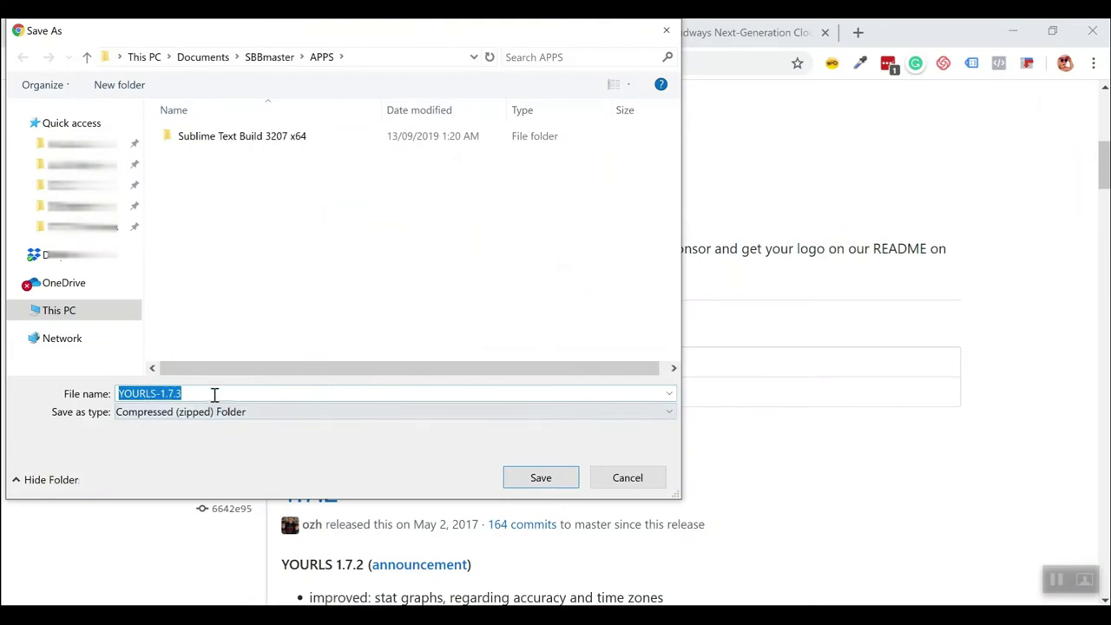
left_click(540, 478)
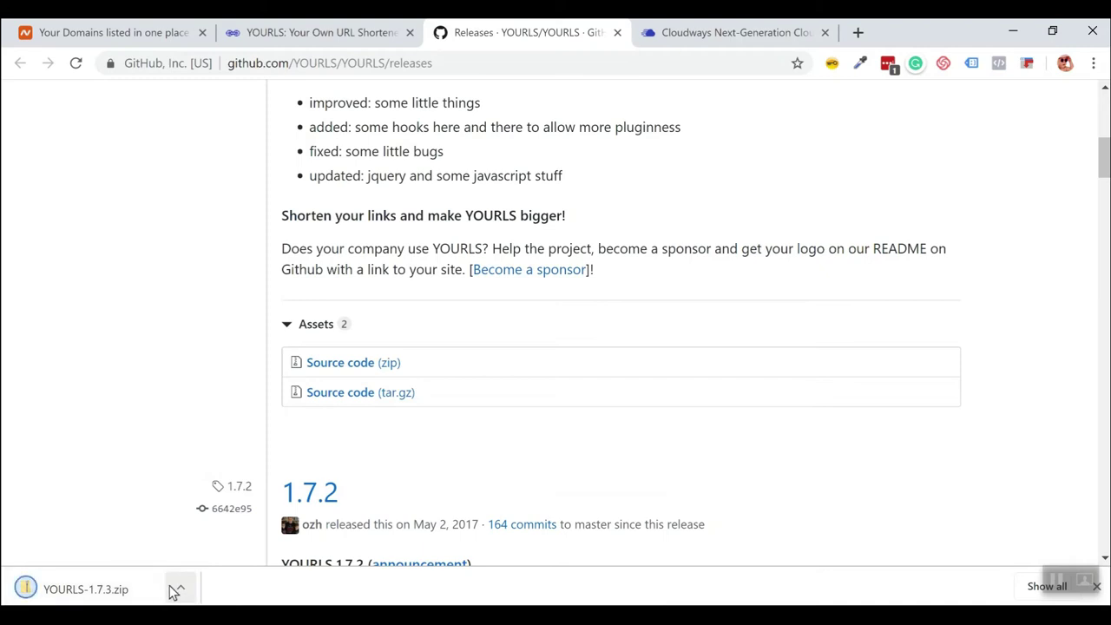
Extract YOURLS-1.7.3.zip in the APPS folder to its suggested destination.
left_click(181, 588)
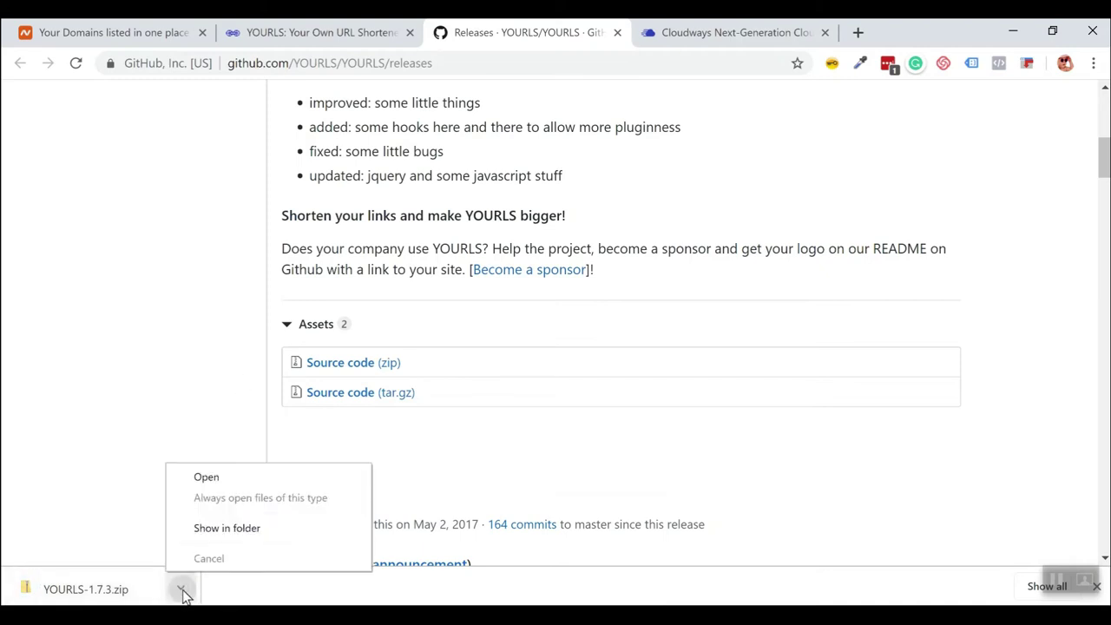
left_click(260, 527)
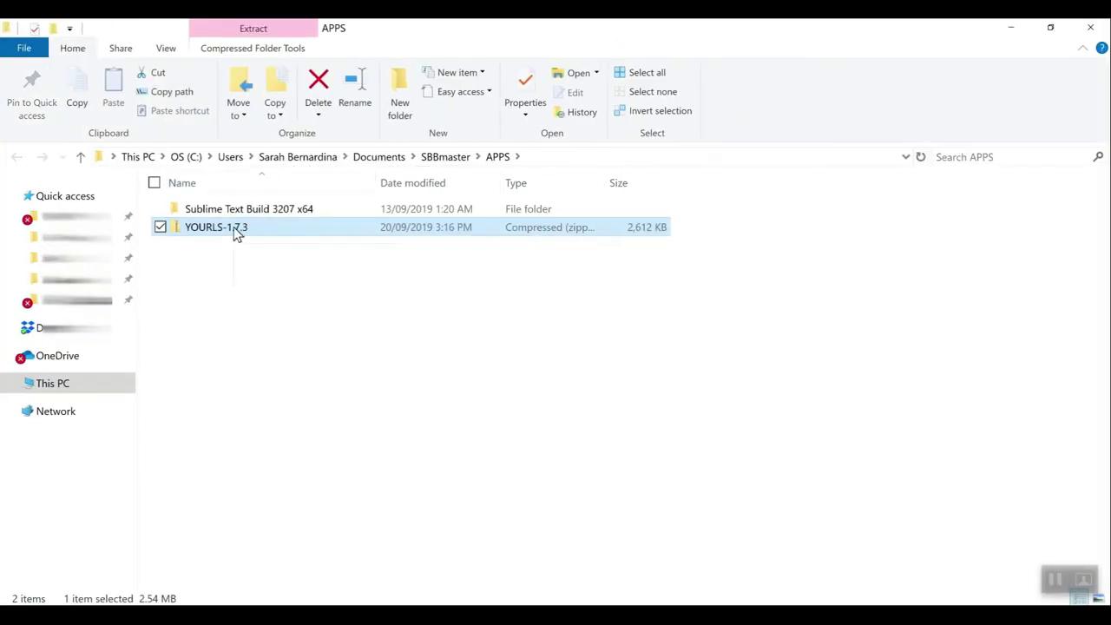
right_click(233, 227)
left_click(124, 236)
left_click(698, 498)
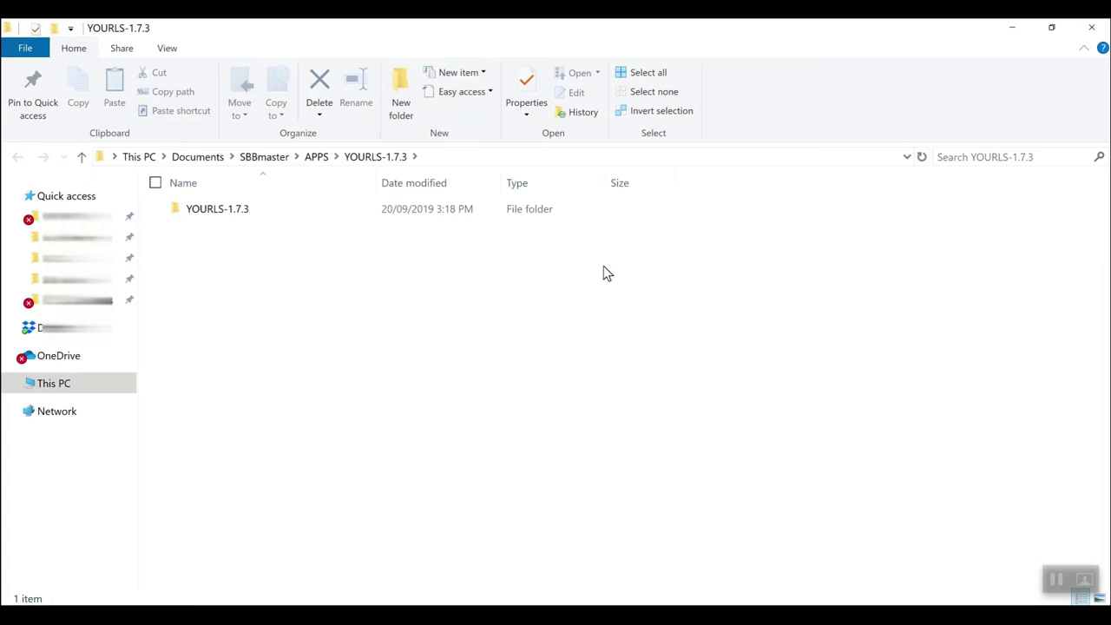
left_click(1091, 26)
left_click(288, 331)
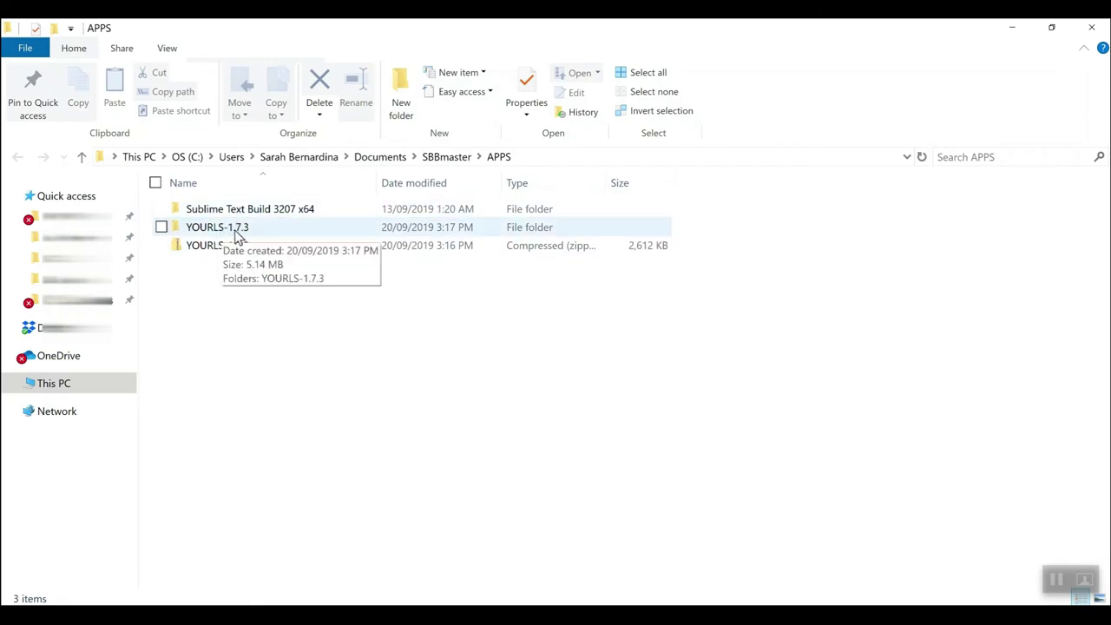
Navigate into YOURLS-1.7.3 > YOURLS-1.7.3 > user.
double_click(236, 231)
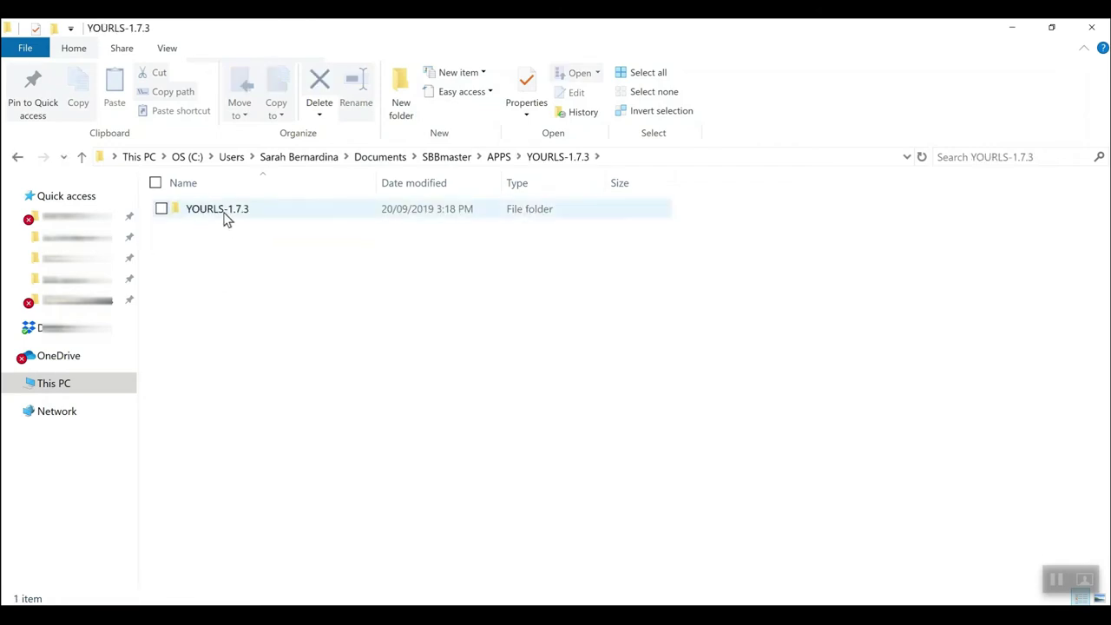
double_click(223, 217)
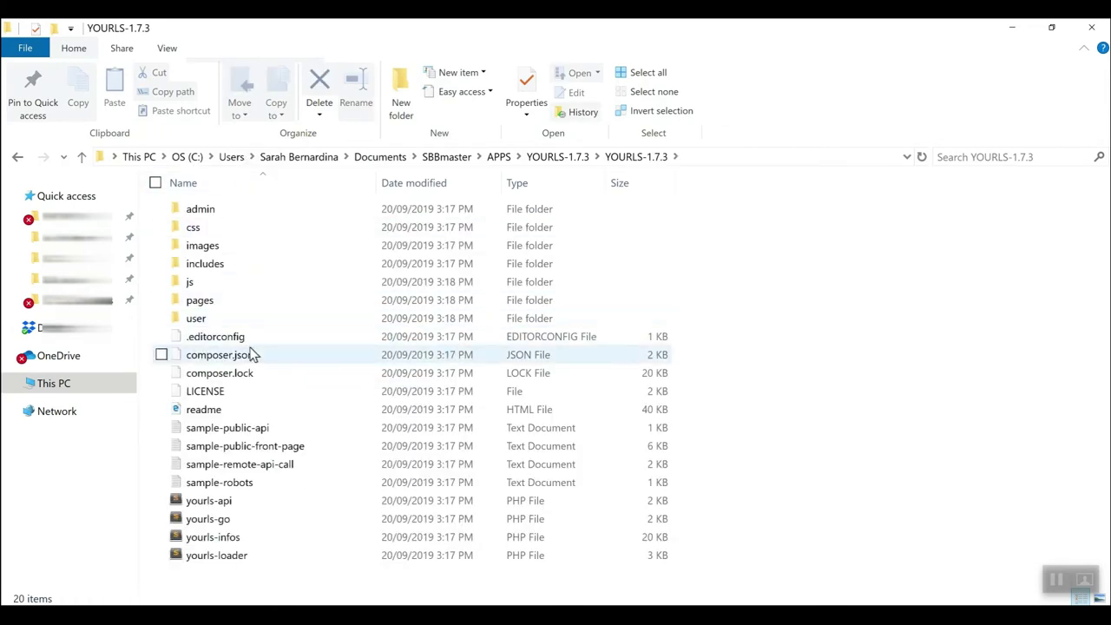
double_click(214, 323)
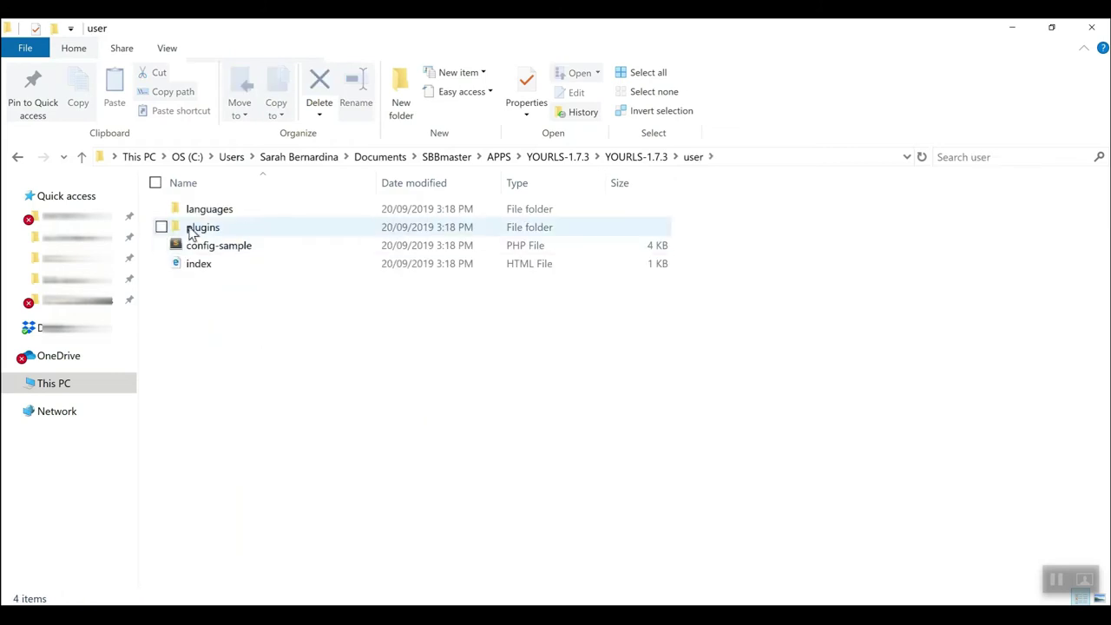
Duplicate config-sample in the user folder and rename the copy to config.
right_click(243, 250)
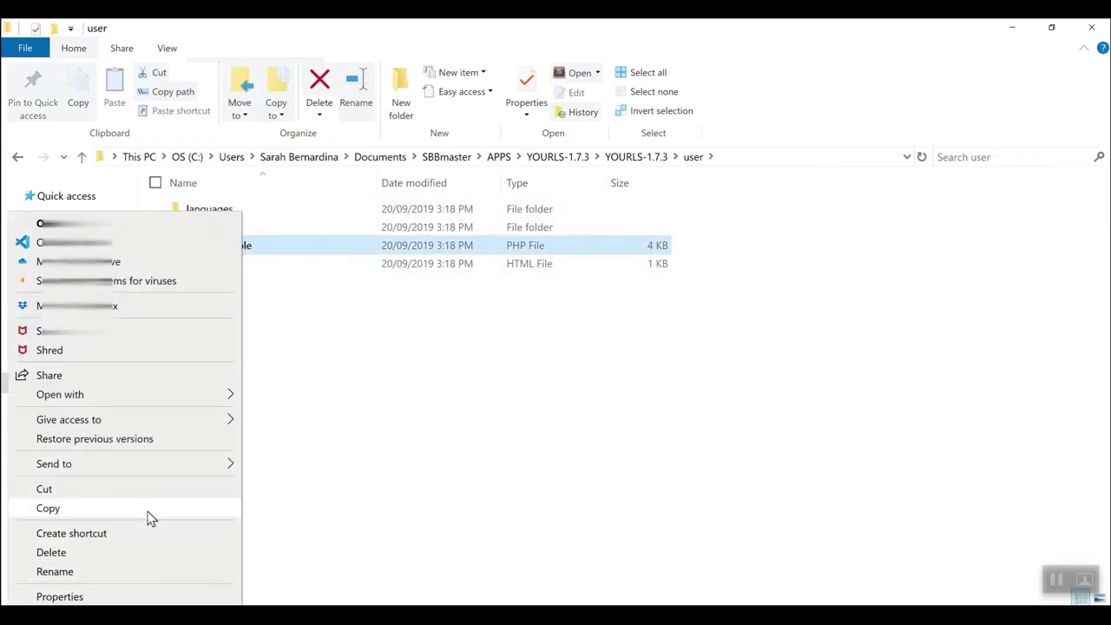
left_click(149, 510)
right_click(244, 370)
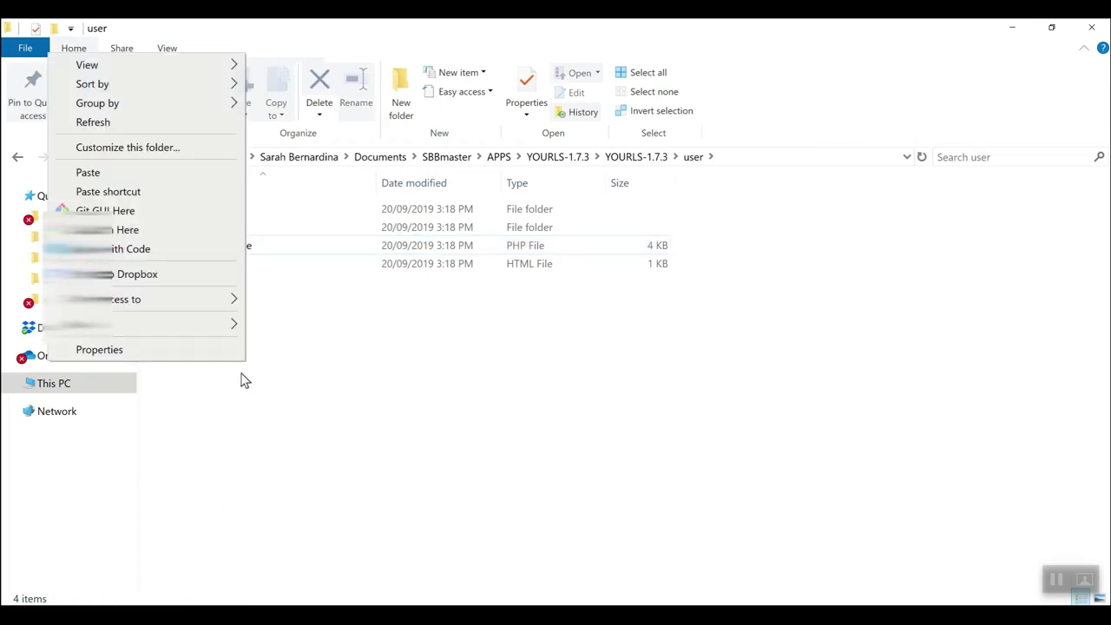
left_click(151, 174)
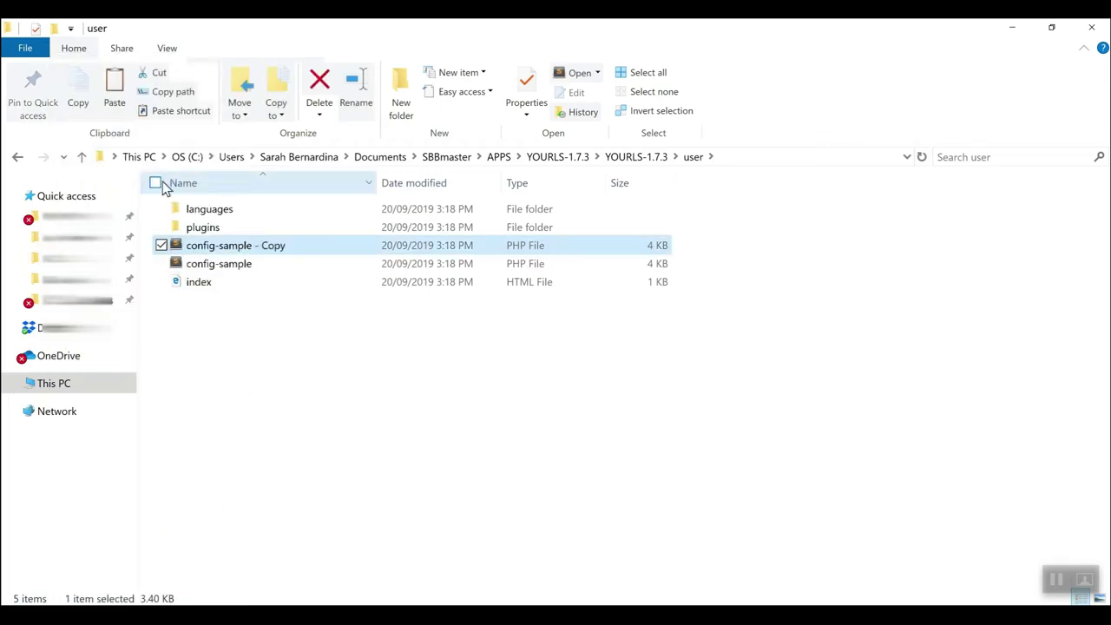
right_click(262, 246)
left_click(168, 571)
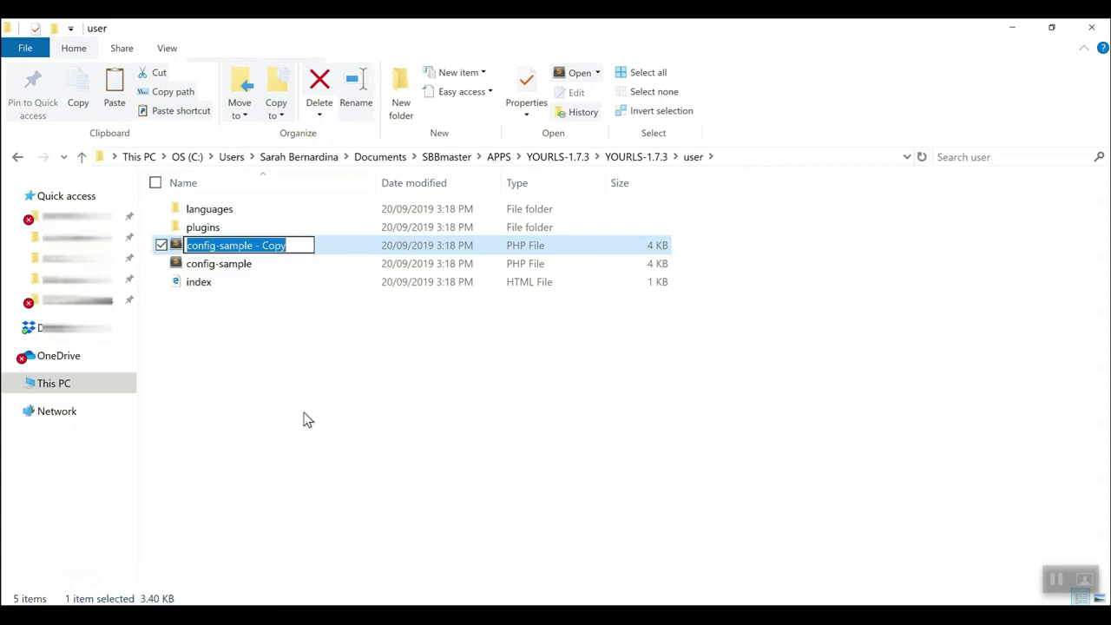
left_click(215, 246)
left_click_drag(215, 246, 319, 246)
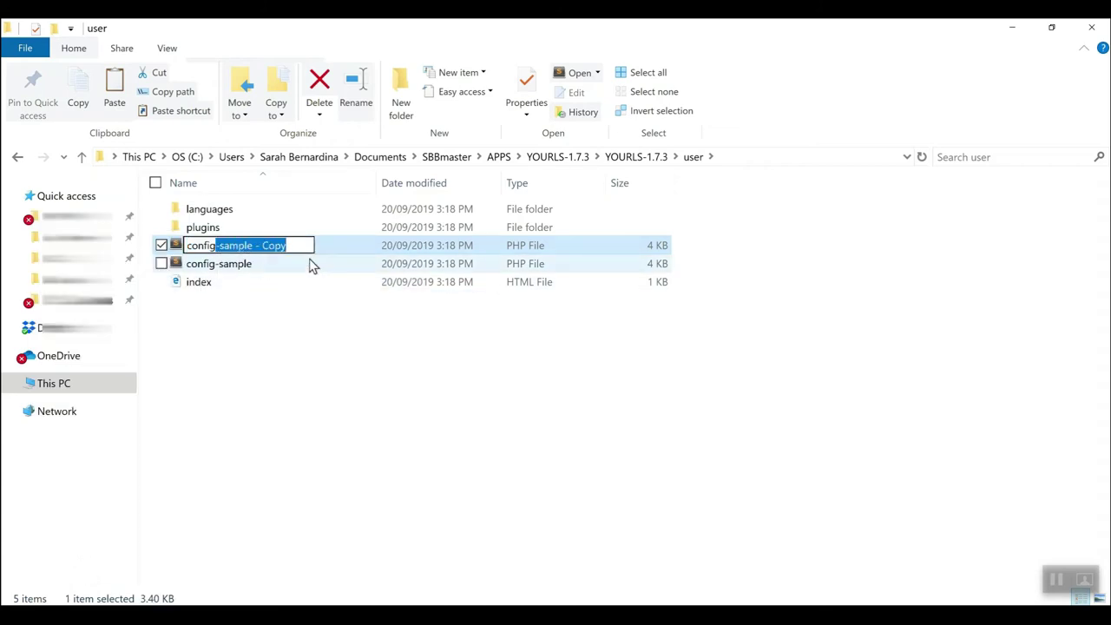
key("Delete")
key("Return")
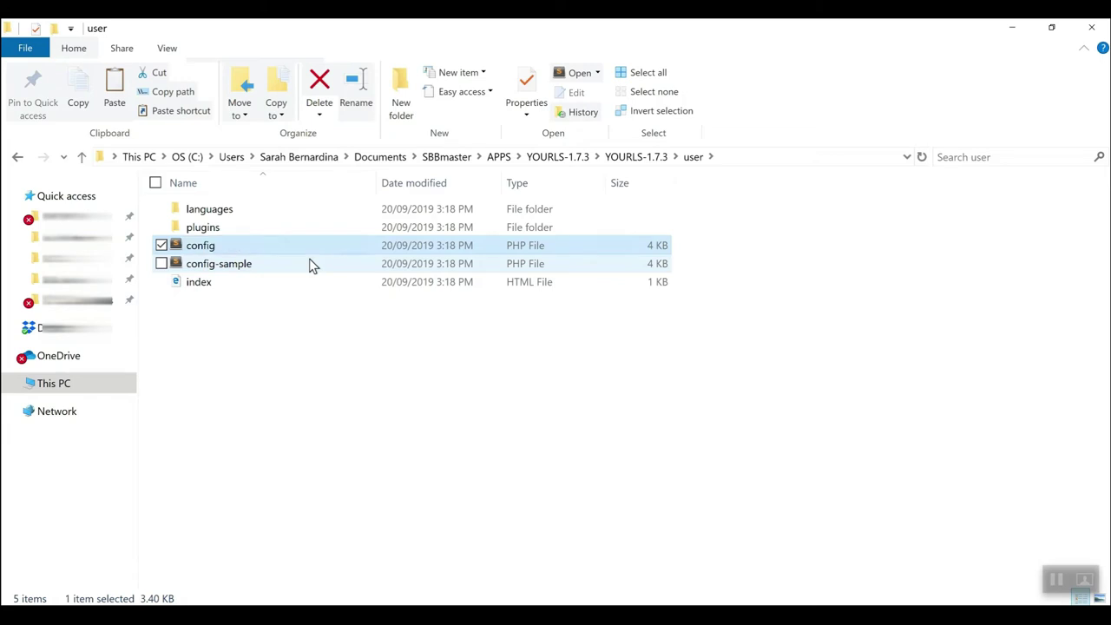
Review the config file in Notepad, close it, and bring up its context menu again.
right_click(210, 250)
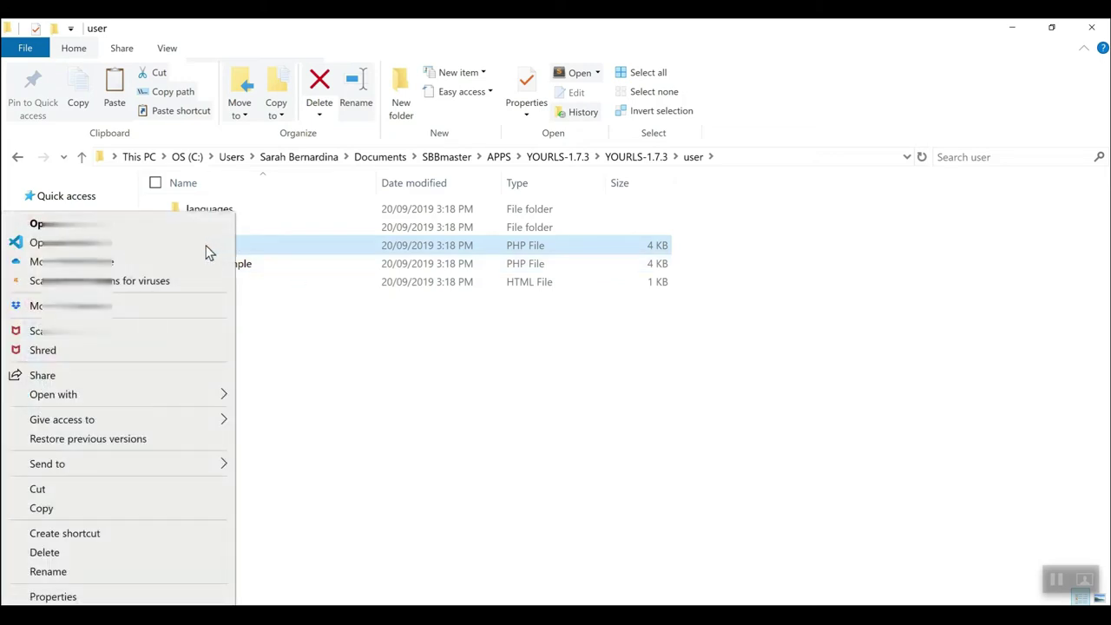
mouse_move(152, 394)
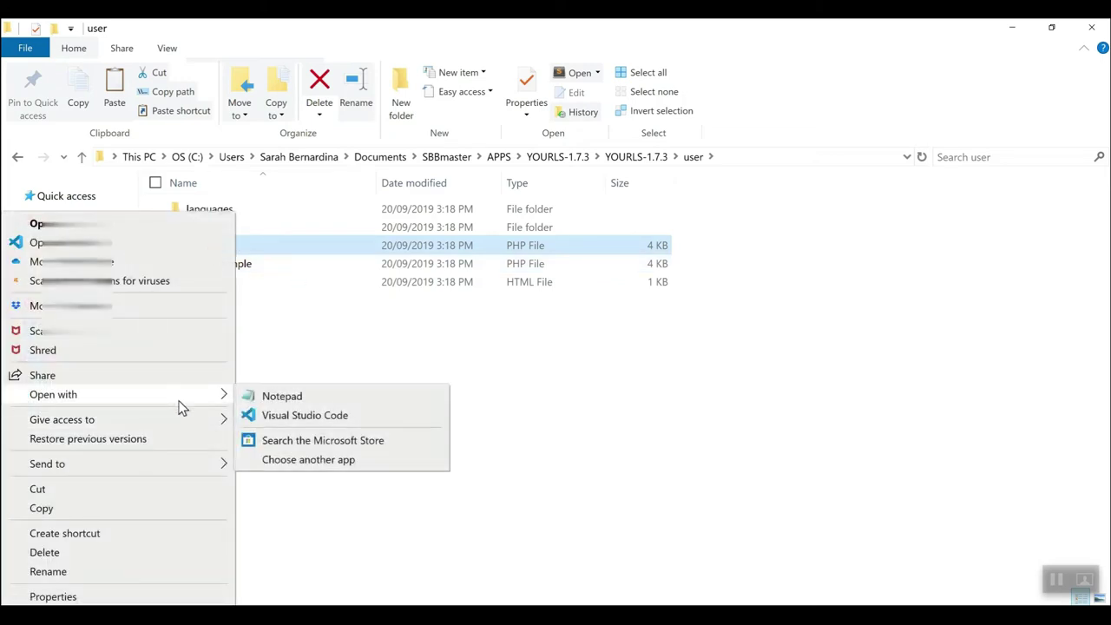
left_click(277, 398)
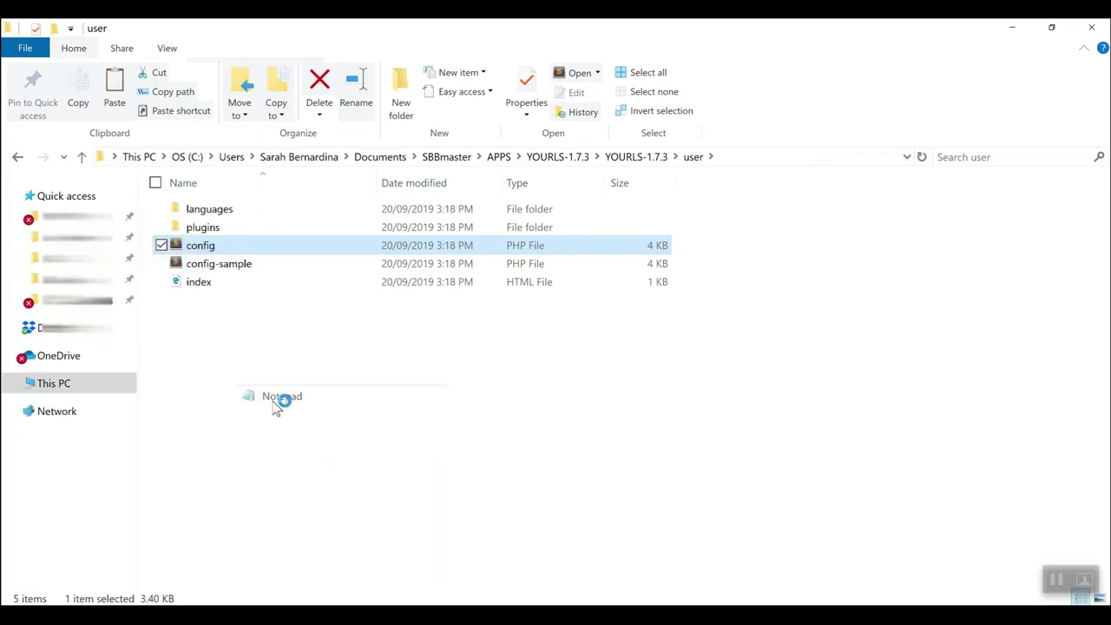
scroll(695, 384, "down", 4)
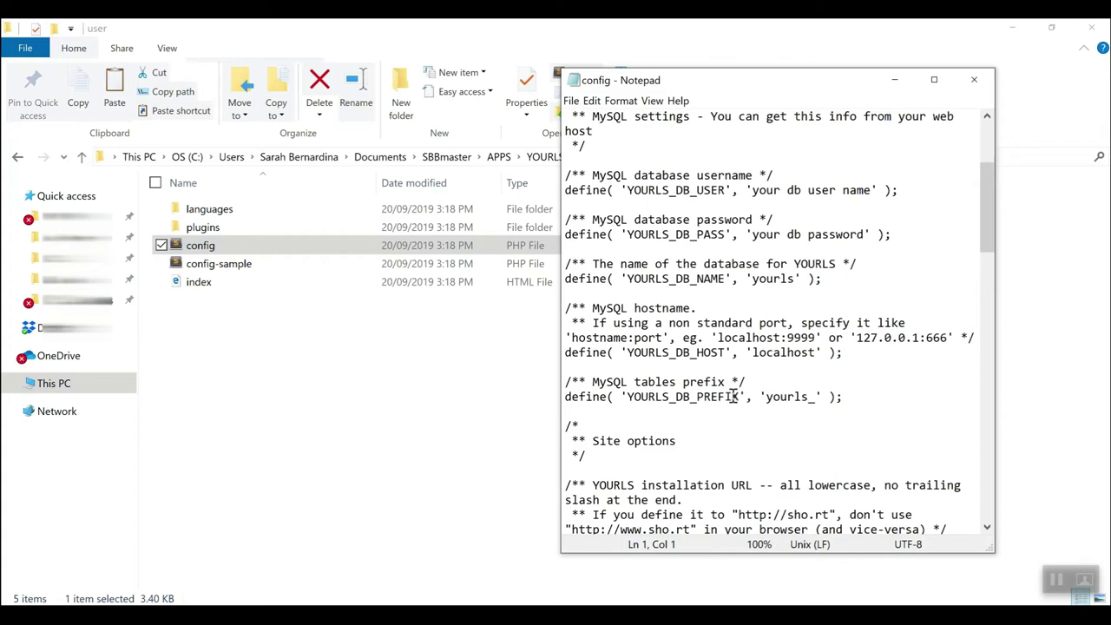
scroll(731, 395, "down", 2)
scroll(732, 396, "down", 3)
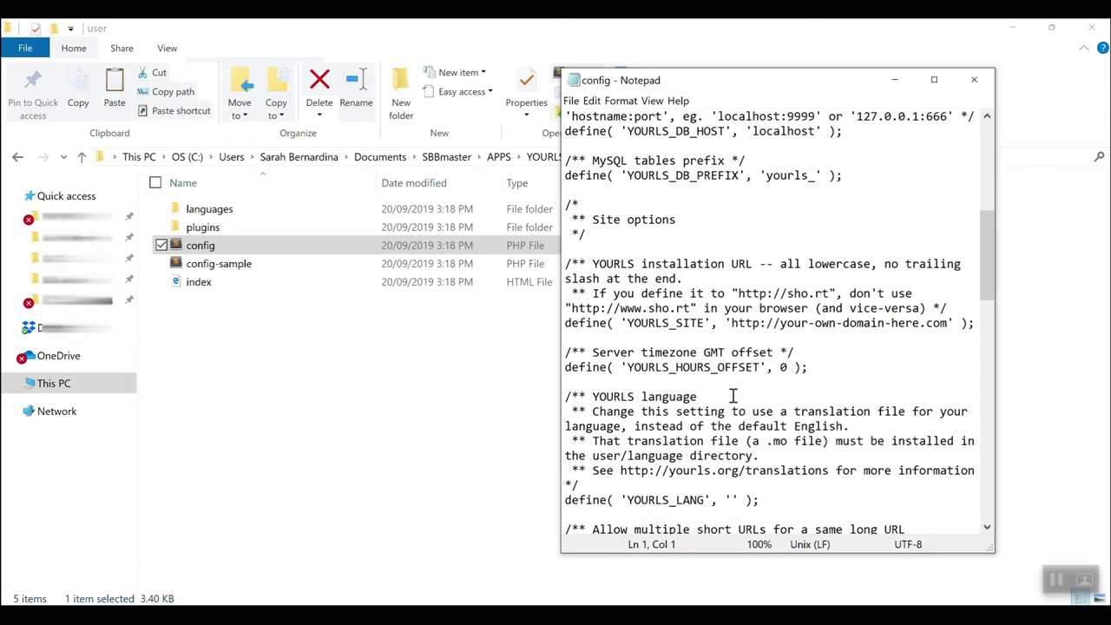
key("alt+F4")
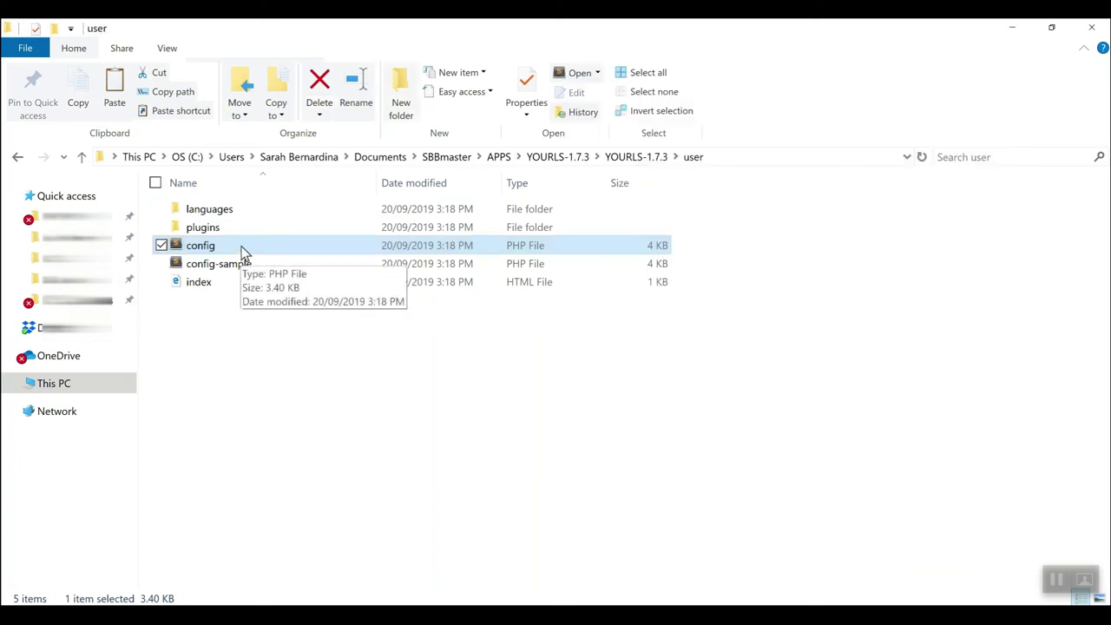
right_click(242, 252)
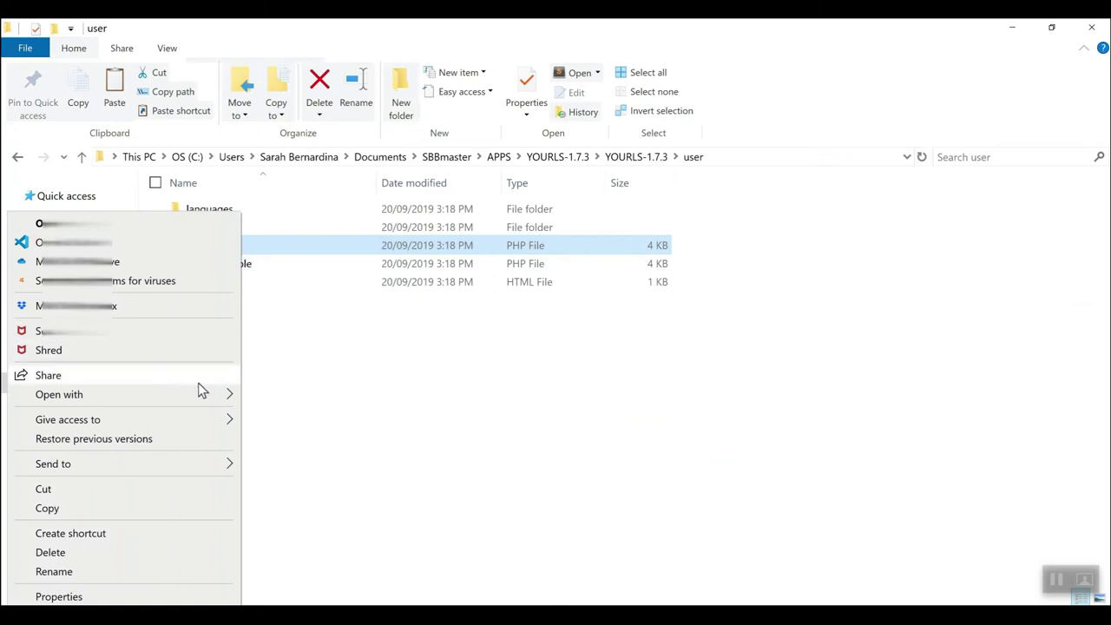
Open config.php in Visual Studio Code and scroll through its sample settings.
mouse_move(198, 397)
left_click(300, 417)
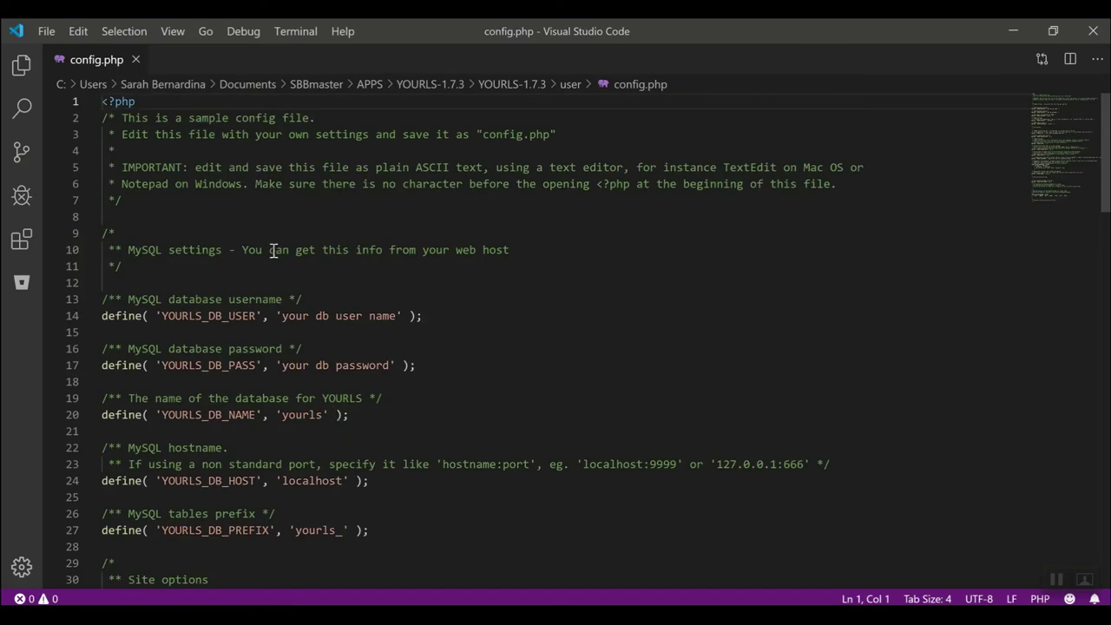
scroll(345, 332, "down", 5)
scroll(346, 332, "up", 3)
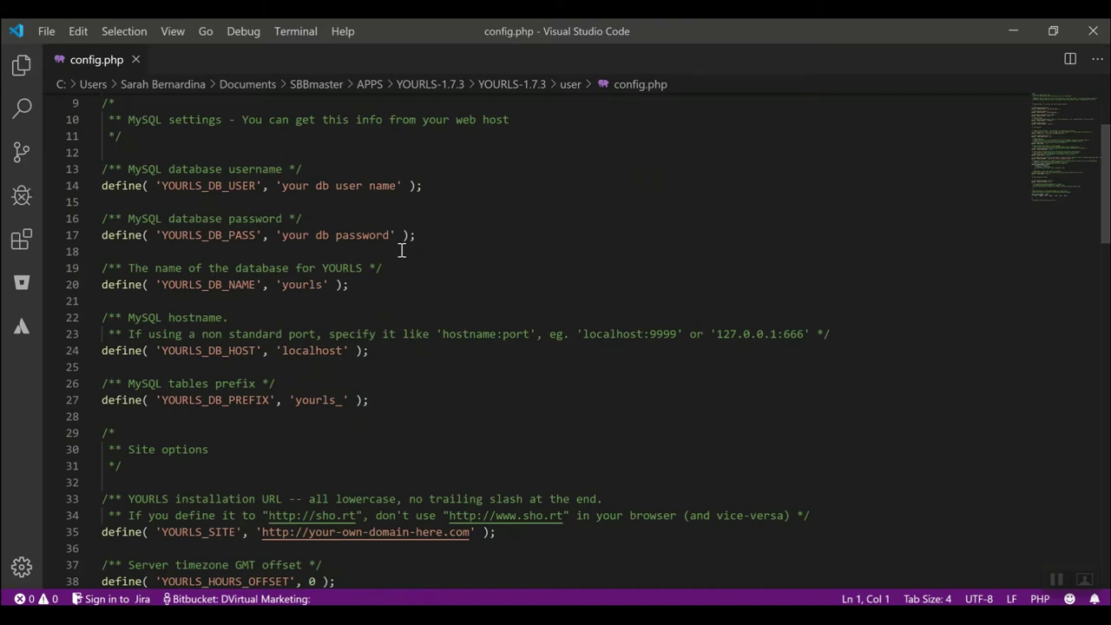
scroll(402, 250, "up", 3)
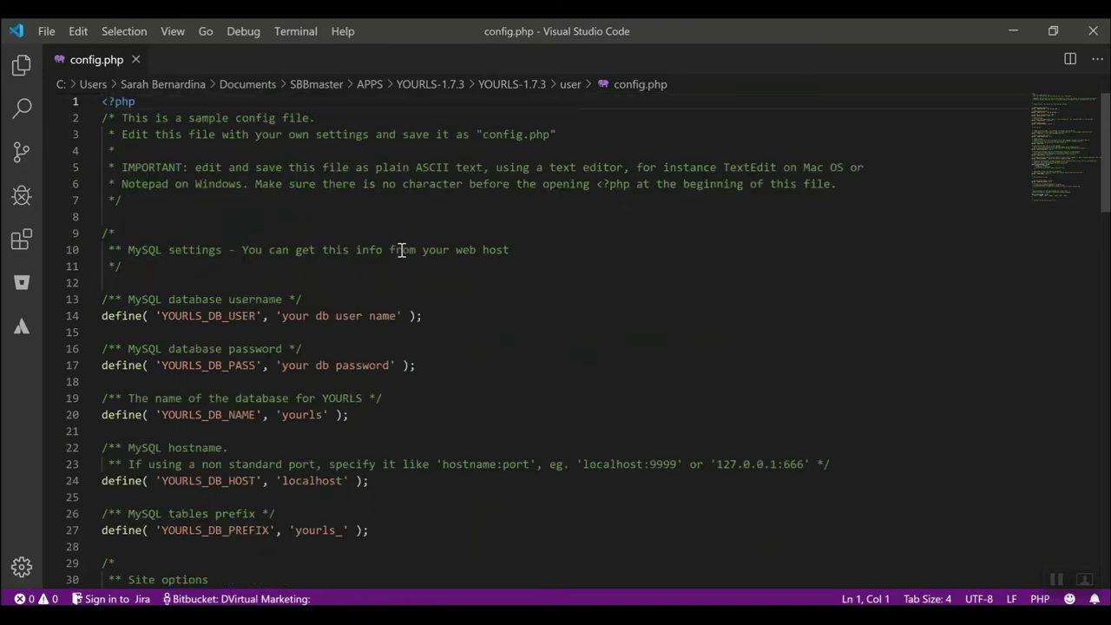
scroll(402, 249, "down", 3)
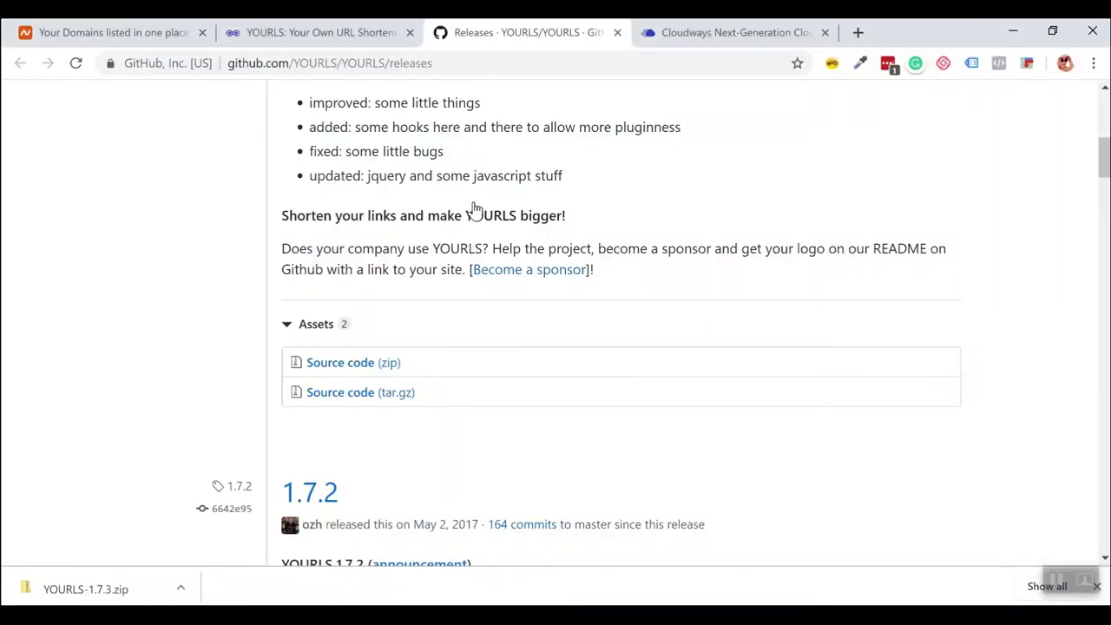
Close the GitHub releases tab and open the SBBmaster server's actions menu in Cloudways.
left_click(713, 35)
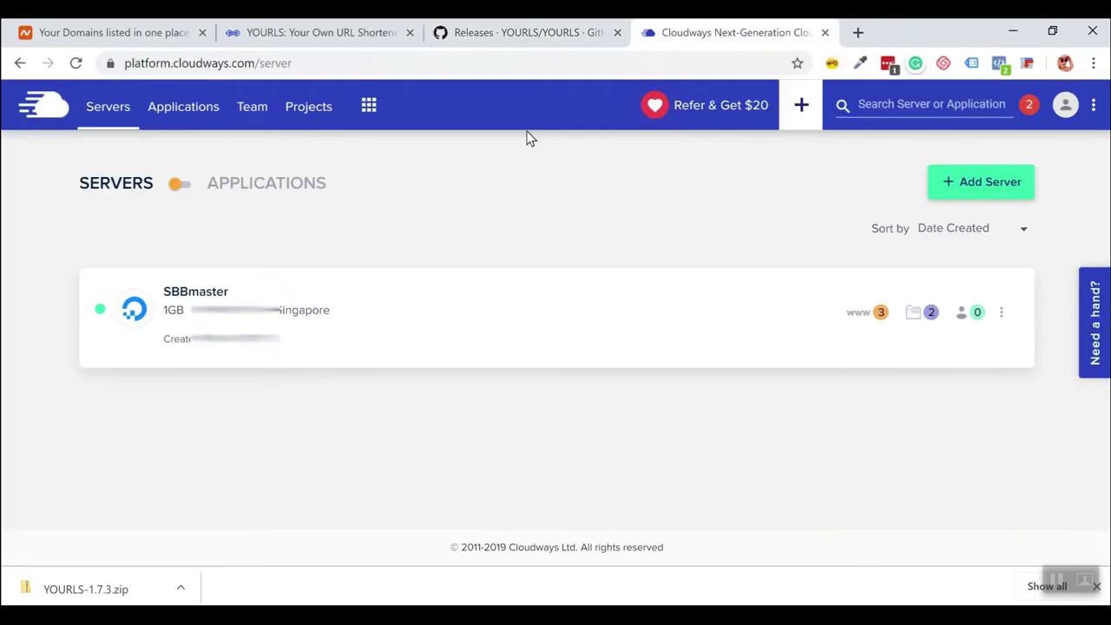
left_click(580, 33)
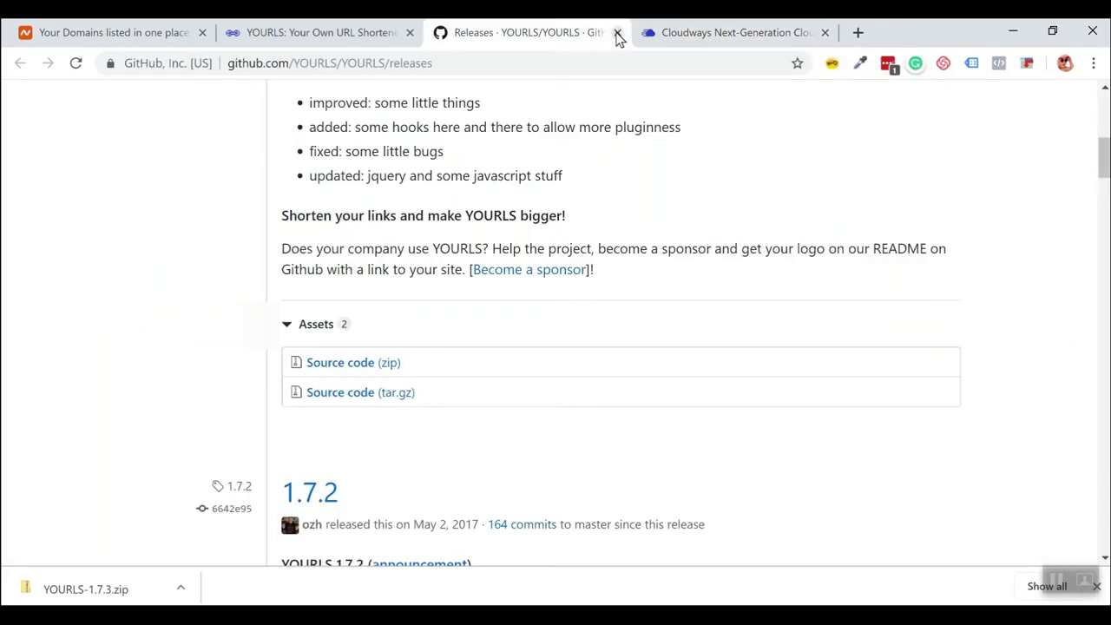
left_click(617, 33)
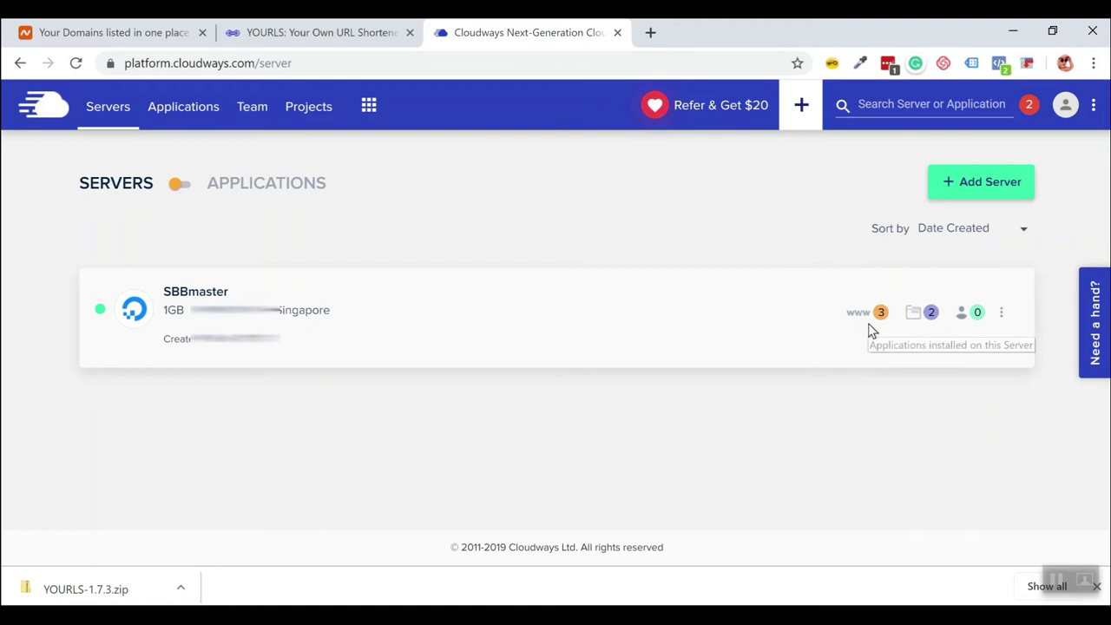
left_click(1003, 313)
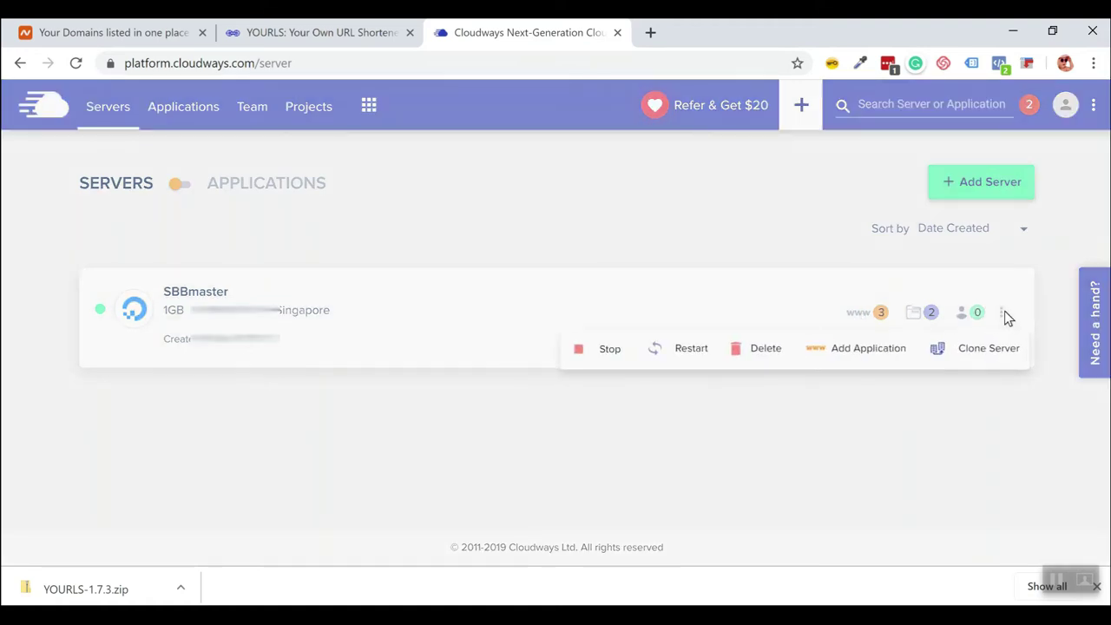
Create a PHP Custom App named 'Asenso Tips' in the PROJECTS project on SBBmaster.
left_click(855, 361)
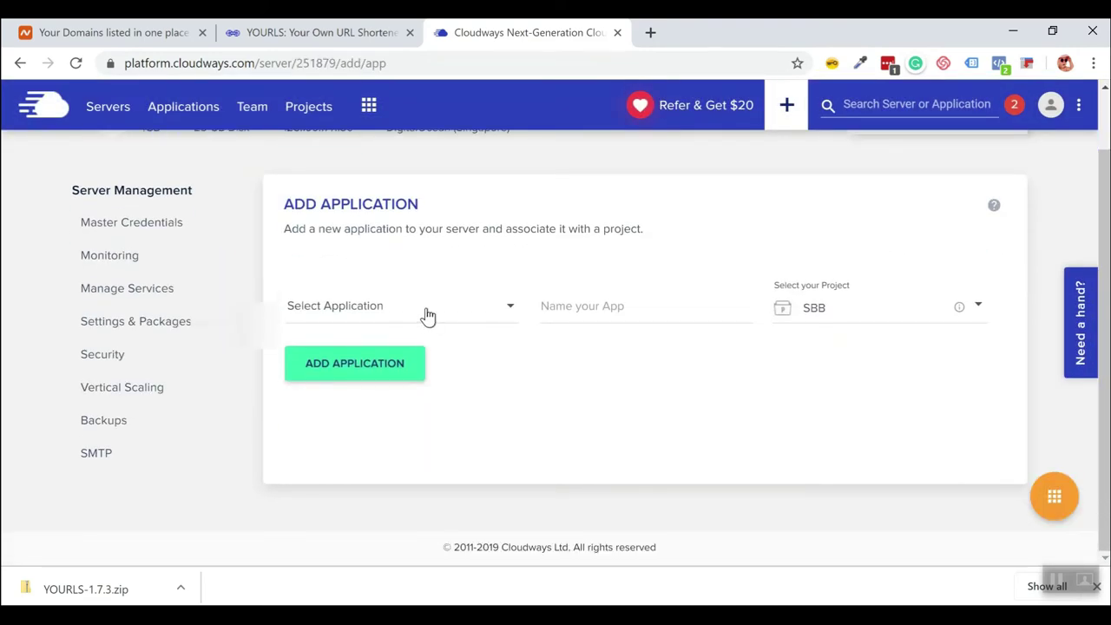
left_click(425, 312)
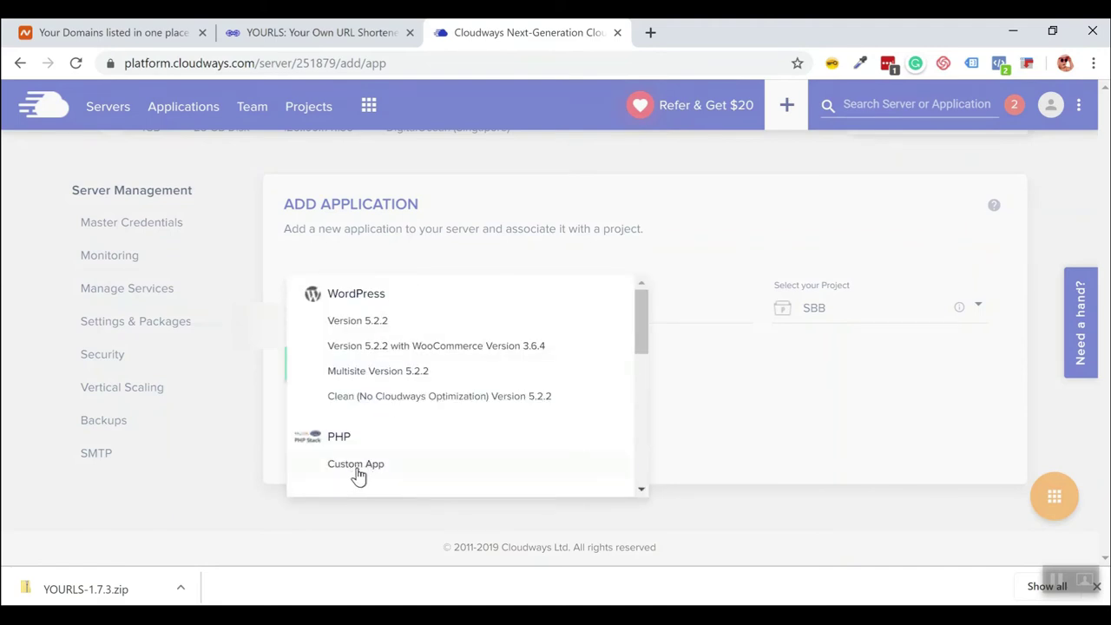
left_click(354, 469)
left_click(607, 308)
type("Asenso Tips")
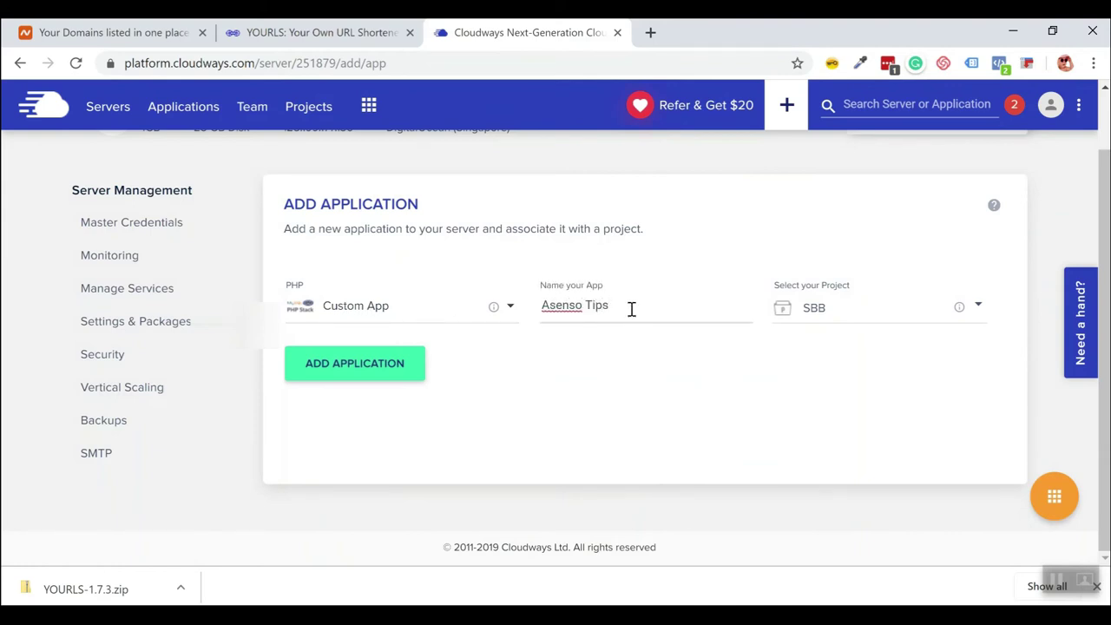
left_click(842, 314)
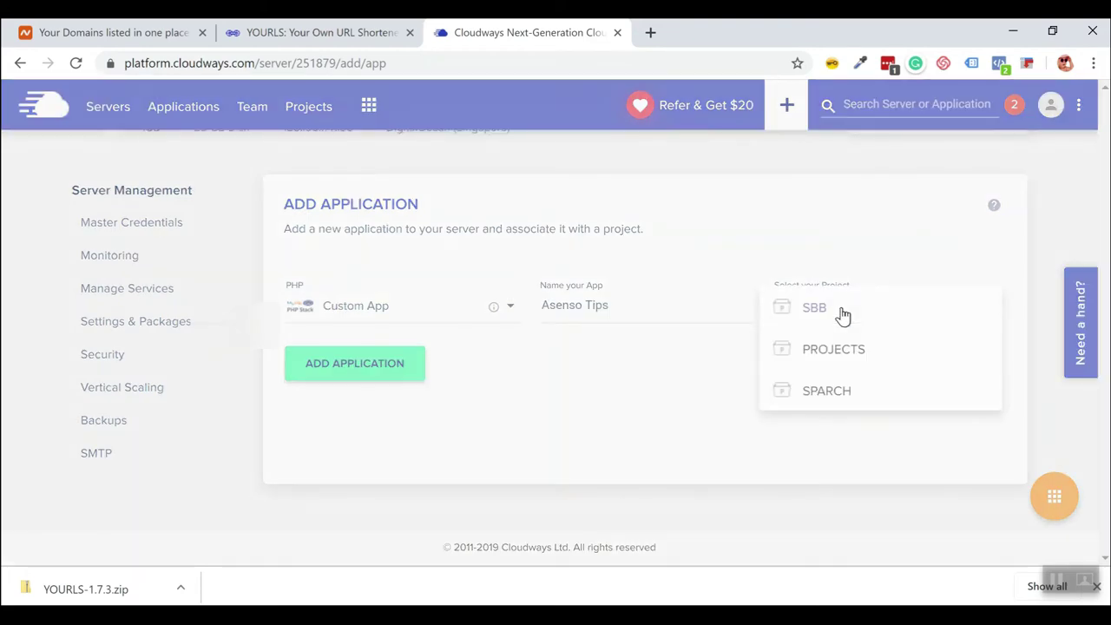
left_click(840, 355)
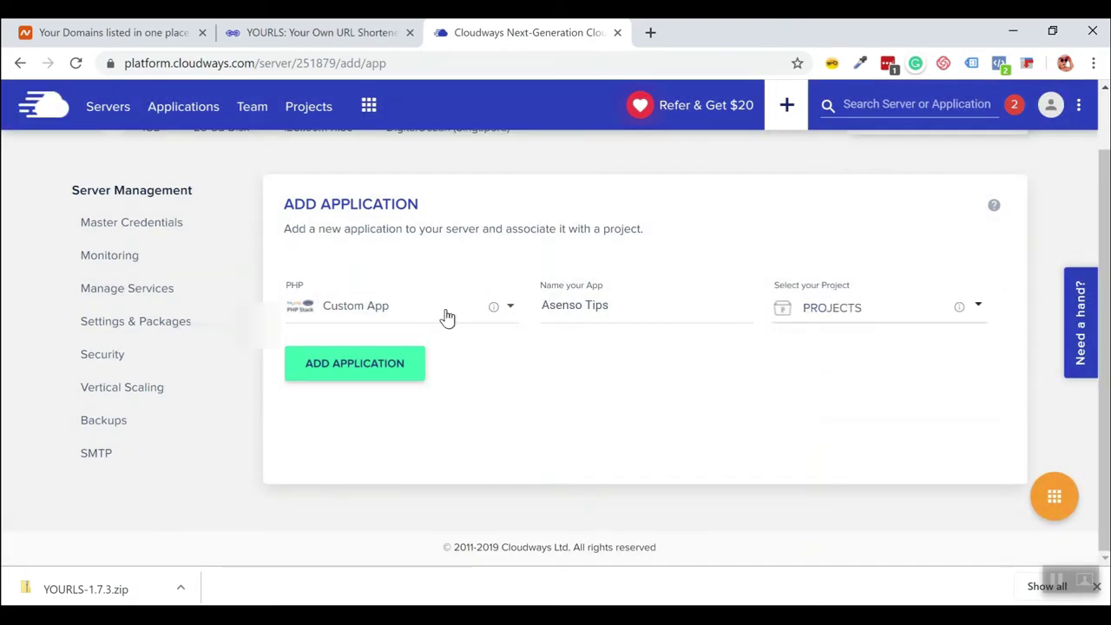
left_click(364, 365)
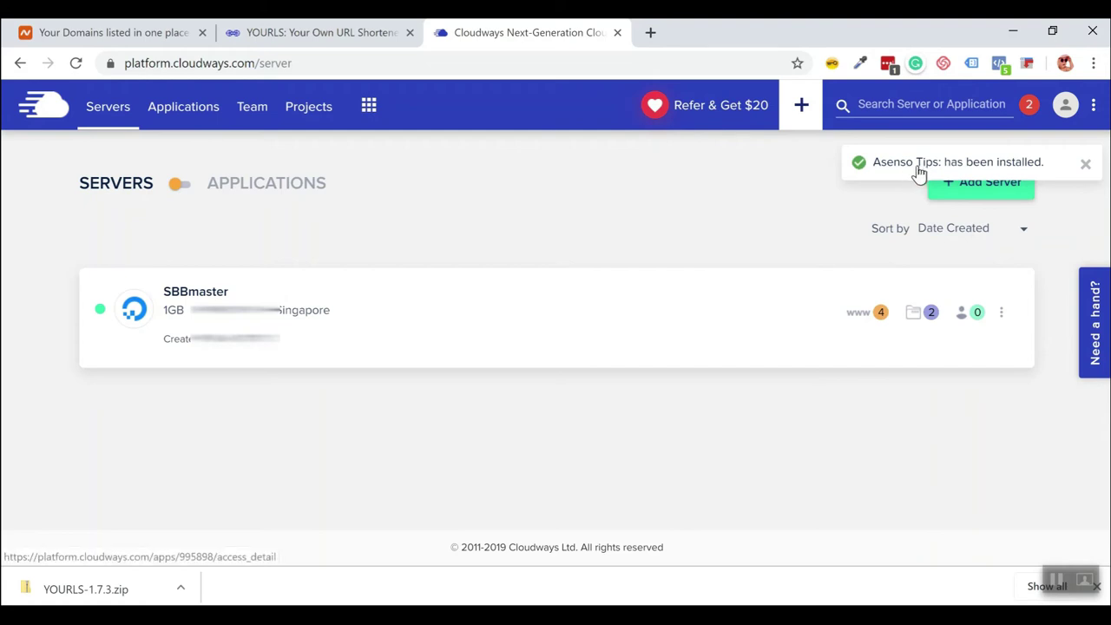
Open the Asenso Tips app's Access Details and bring config.php's database settings into view.
left_click(918, 165)
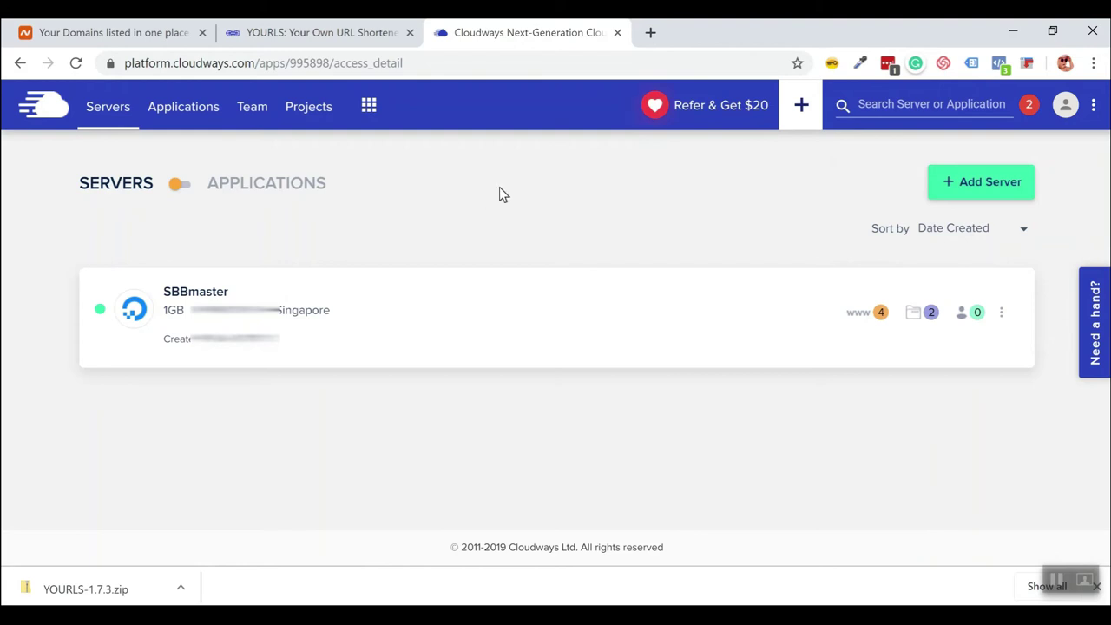
scroll(507, 201, "down", 2)
scroll(489, 380, "down", 1)
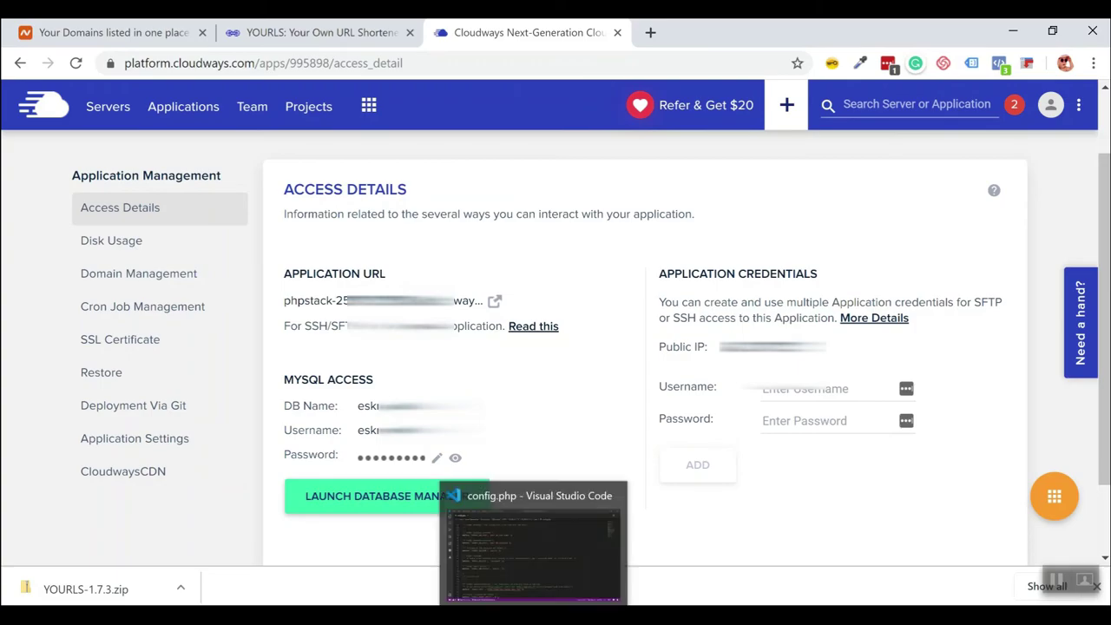
left_click(530, 538)
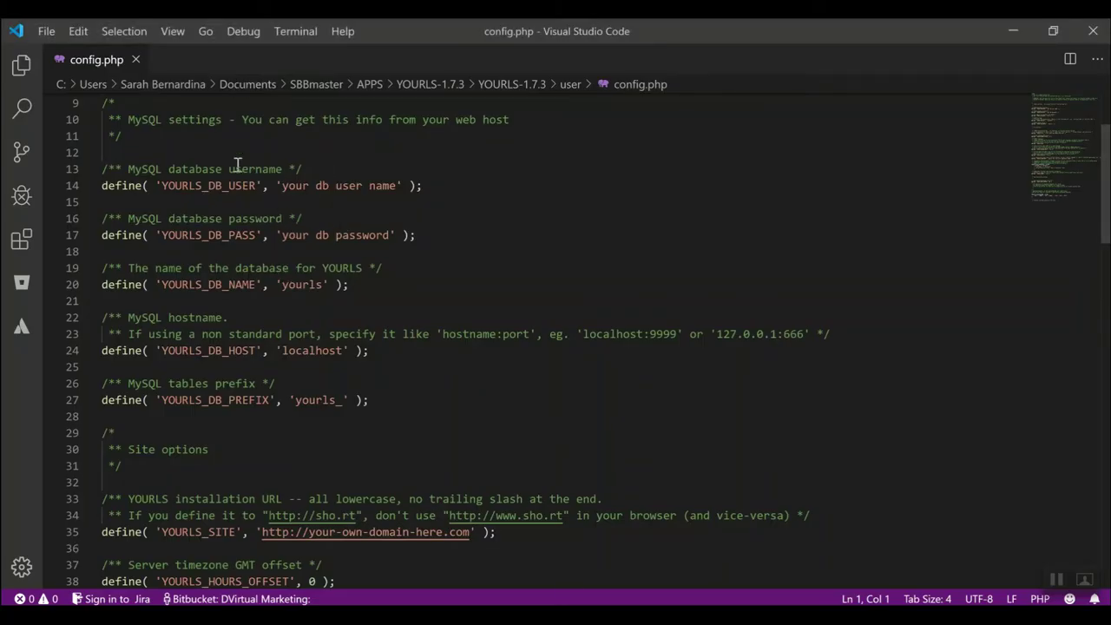
scroll(181, 195, "up", 3)
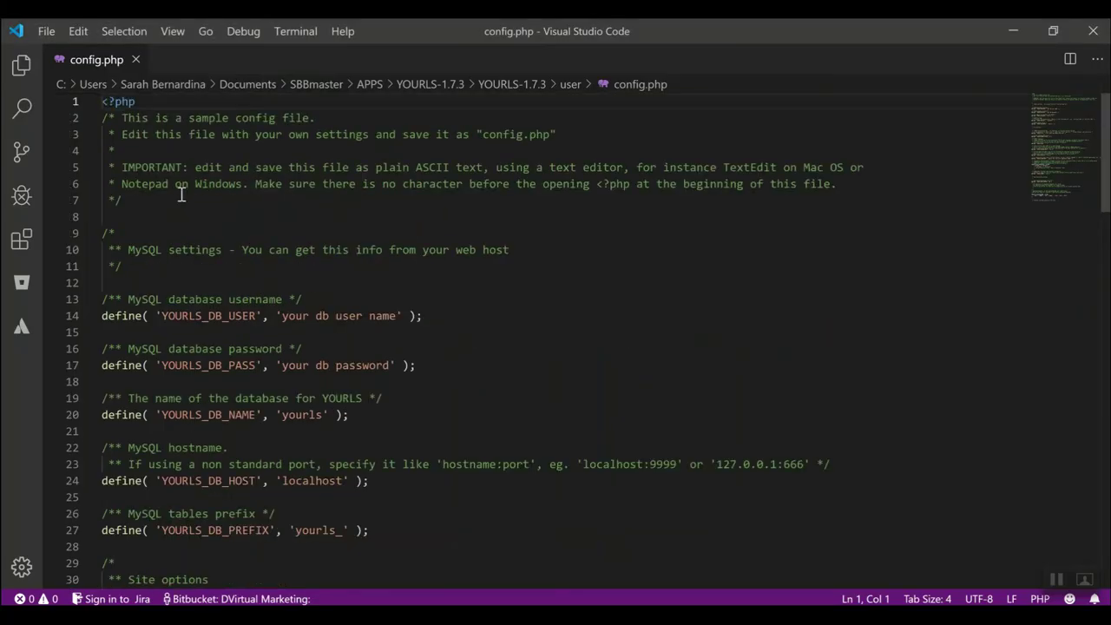
scroll(182, 195, "down", 3)
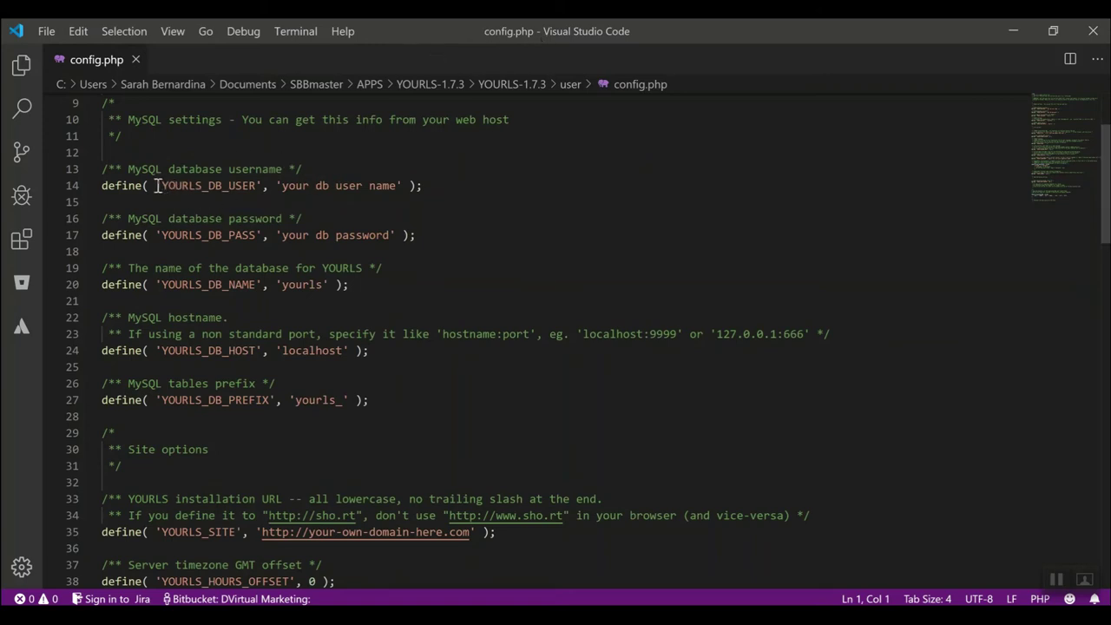
Paste the app's MySQL username into YOURLS_DB_USER on config.php line 14.
double_click(257, 186)
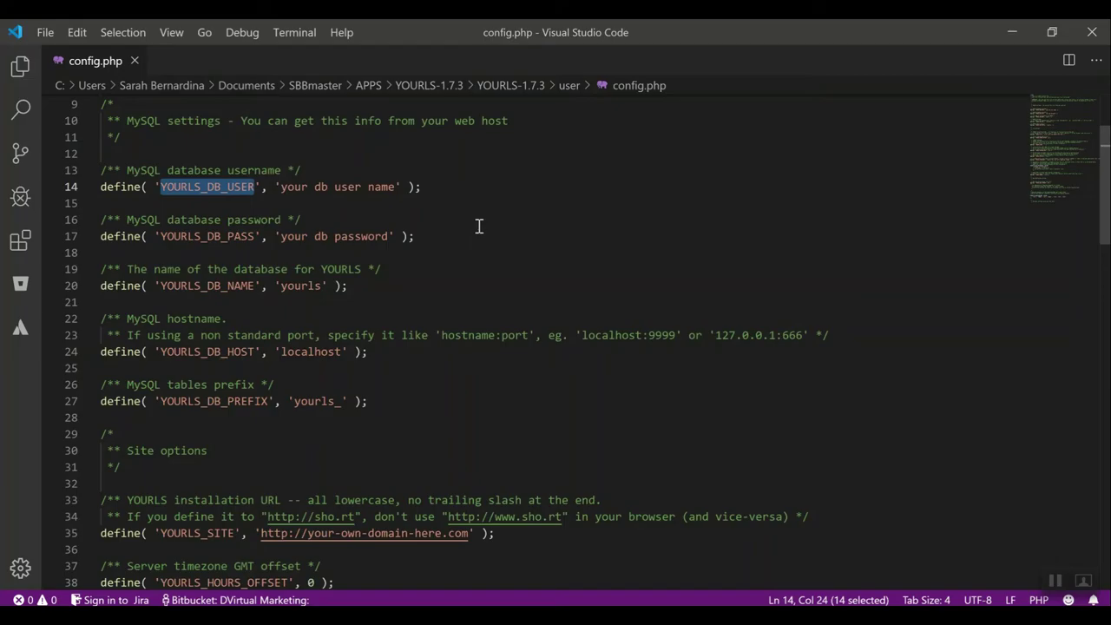
key("alt+Tab")
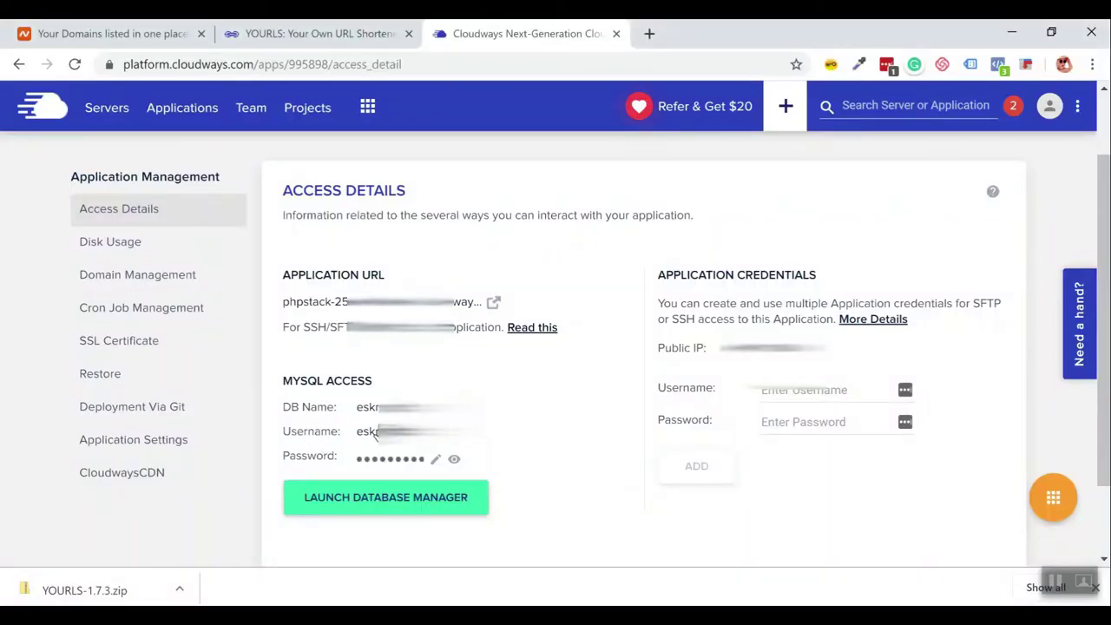
key("alt+Tab")
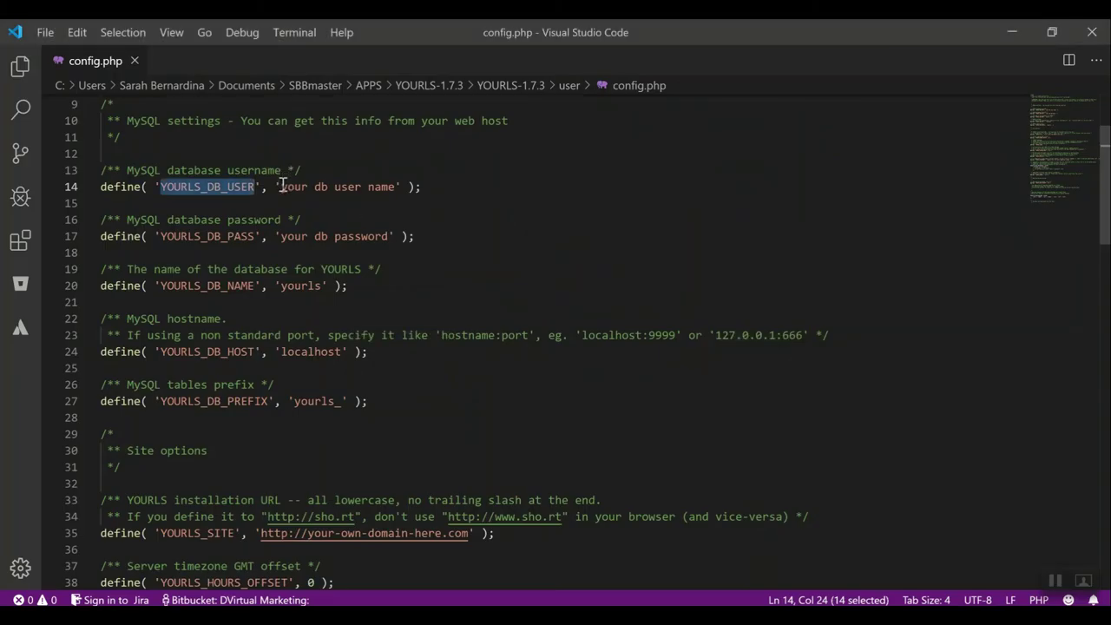
left_click(281, 186)
left_click(398, 189, "shift")
type("eskmypxfdd")
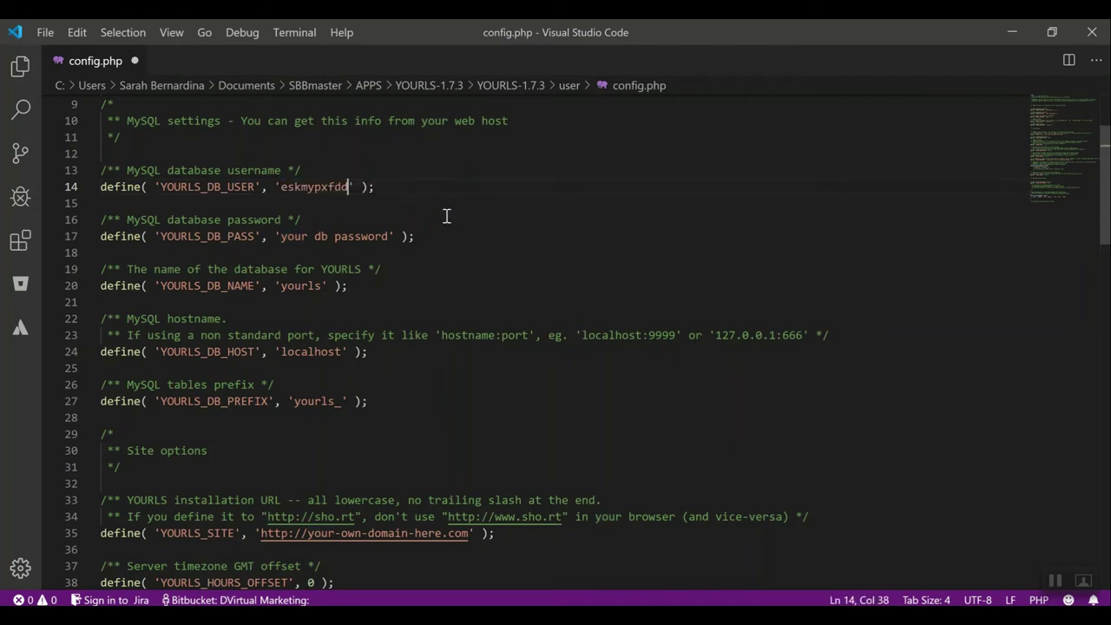
Copy the MySQL password from Cloudways and paste it over the placeholder on line 17.
key("alt+Tab")
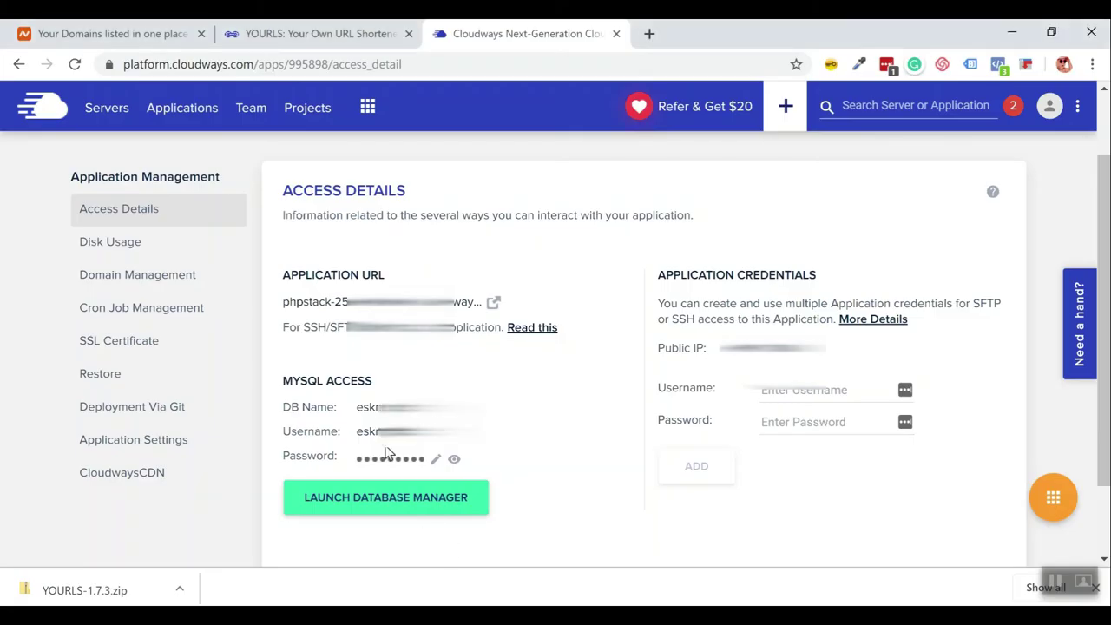
left_click(377, 465)
key("alt+Tab")
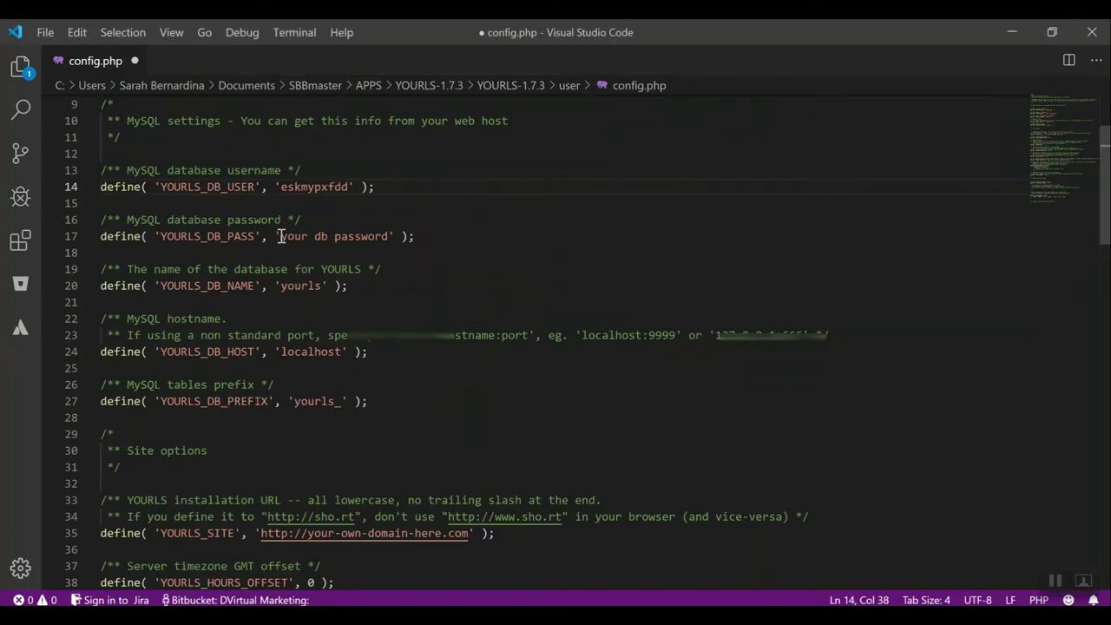
left_click_drag(279, 236, 395, 237)
key("ctrl+v")
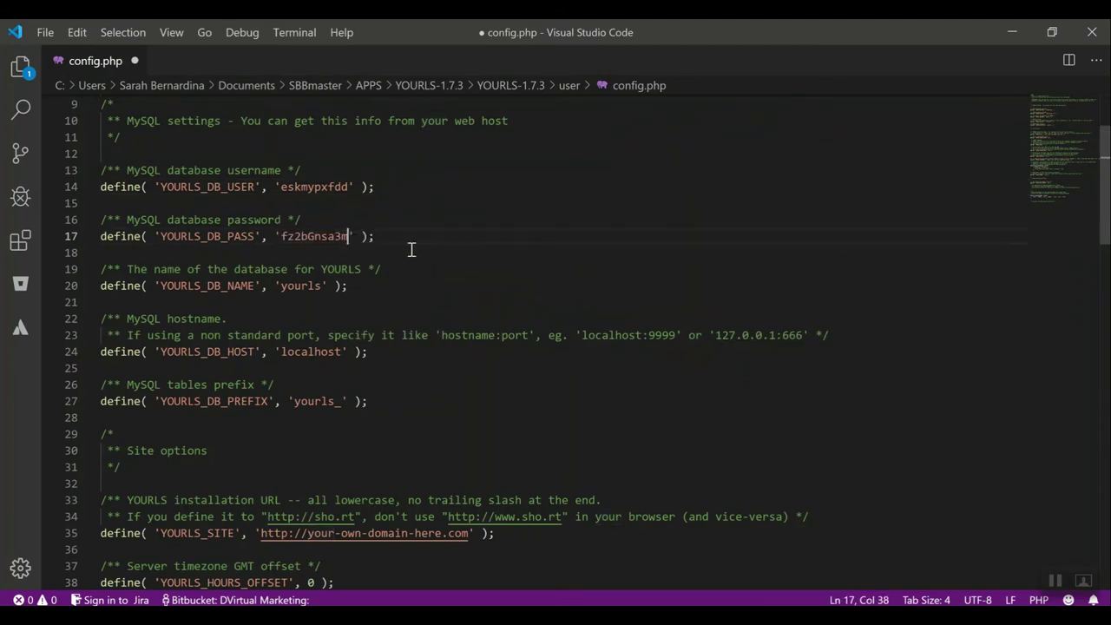
Replace the 'yourls' database name on line 20 with the app's MySQL database name.
double_click(297, 285)
key("alt+Tab")
double_click(382, 407)
key("alt+Tab")
left_click(279, 286)
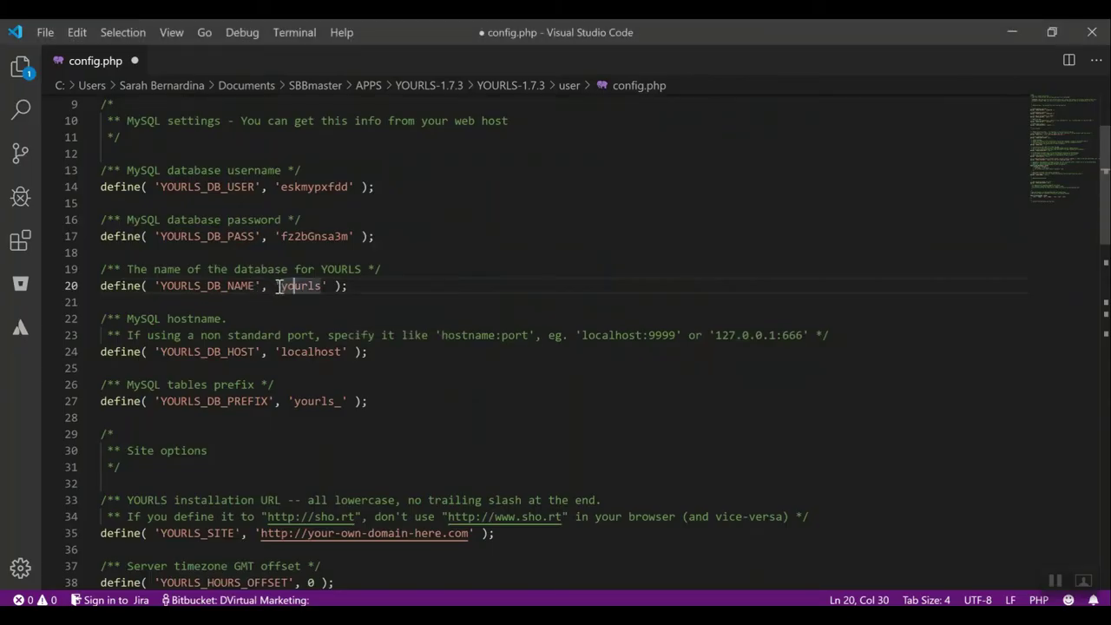
double_click(322, 286)
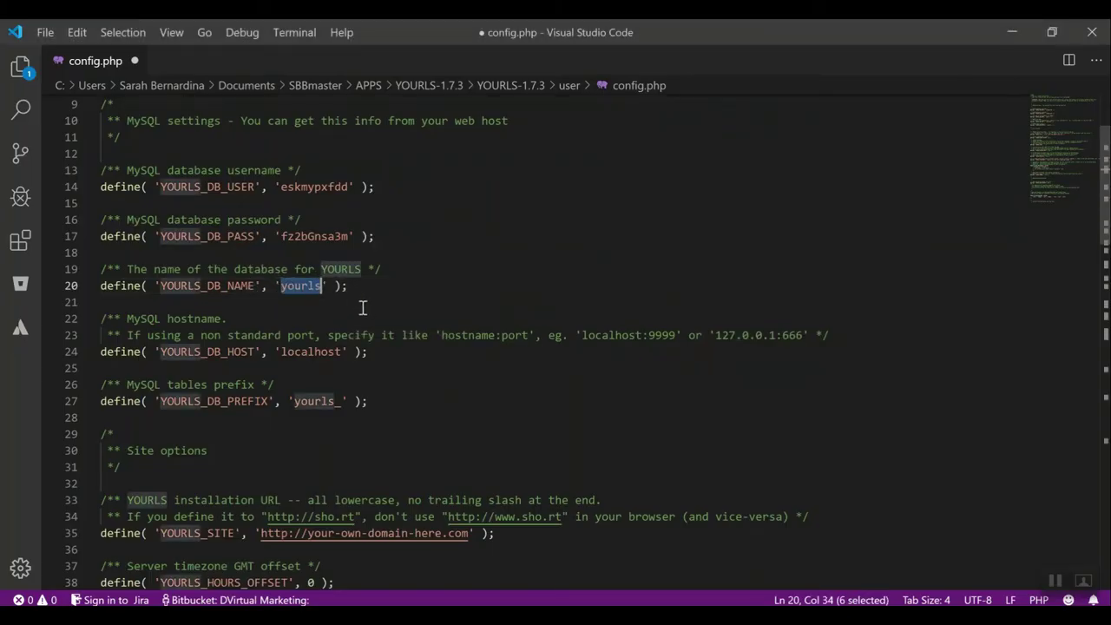
type("eskmypxfdd")
left_click(302, 305)
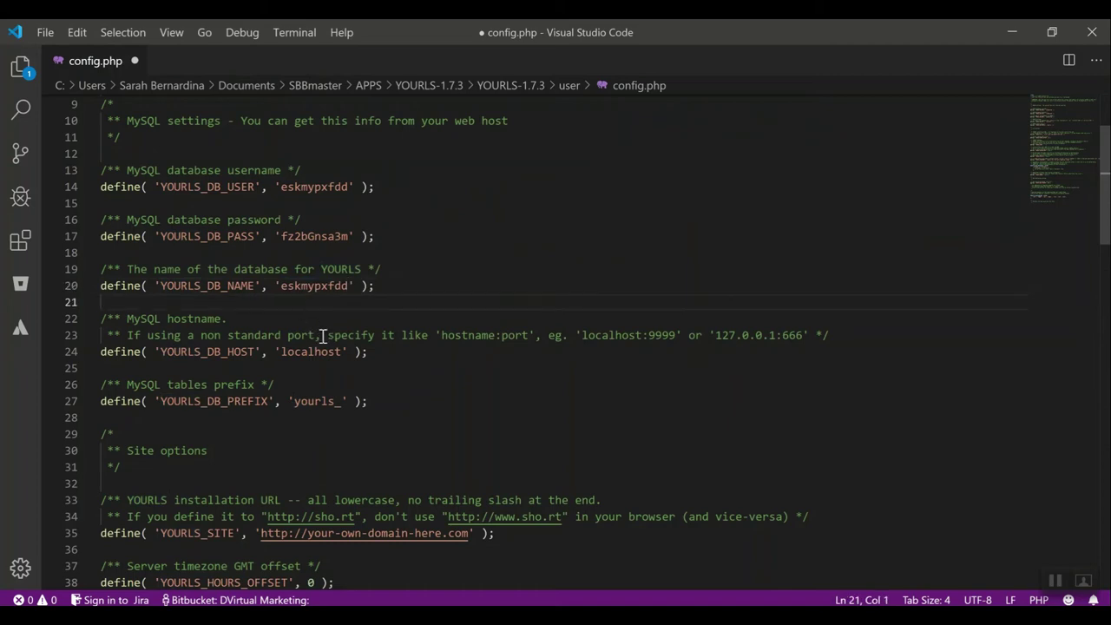
scroll(330, 352, "down", 5)
scroll(305, 223, "up", 3)
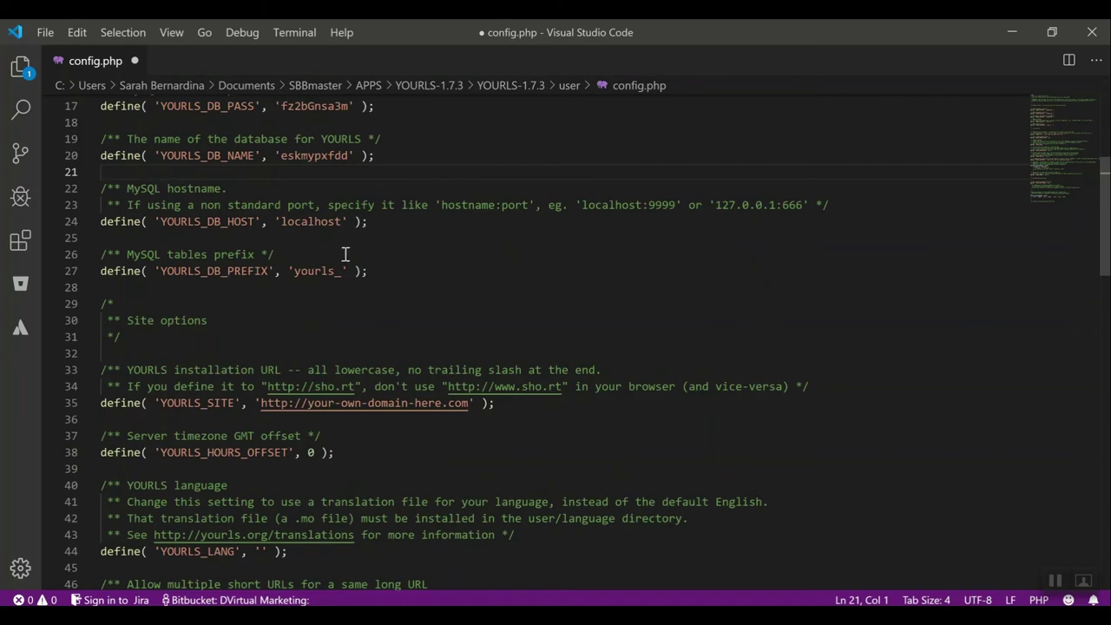
scroll(345, 252, "down", 3)
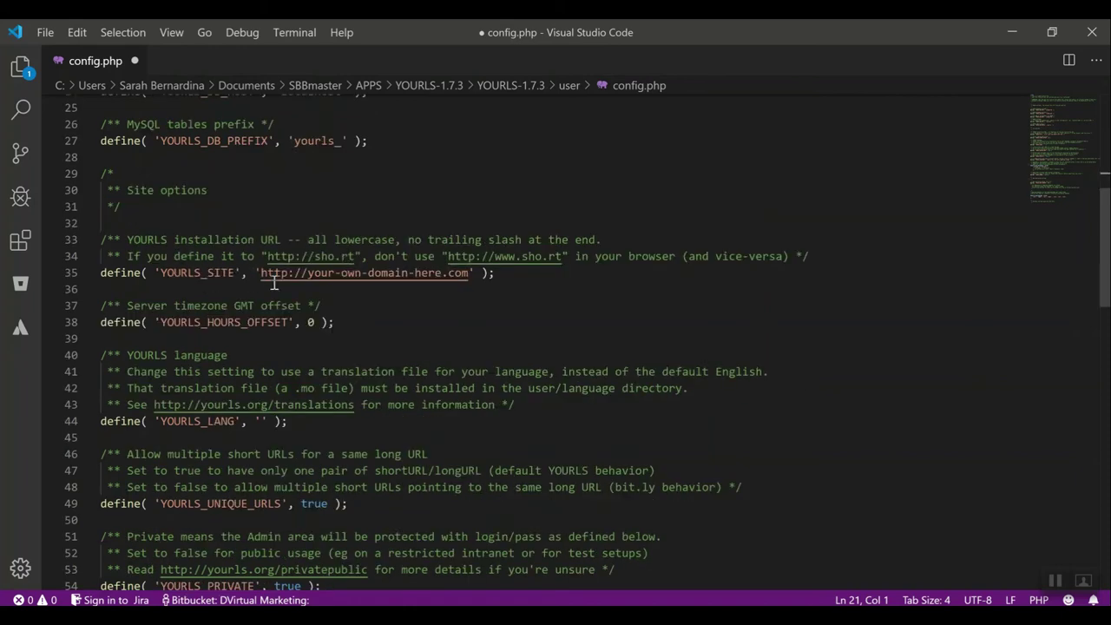
left_click(306, 274)
left_click(469, 273, "shift")
key("alt+Tab")
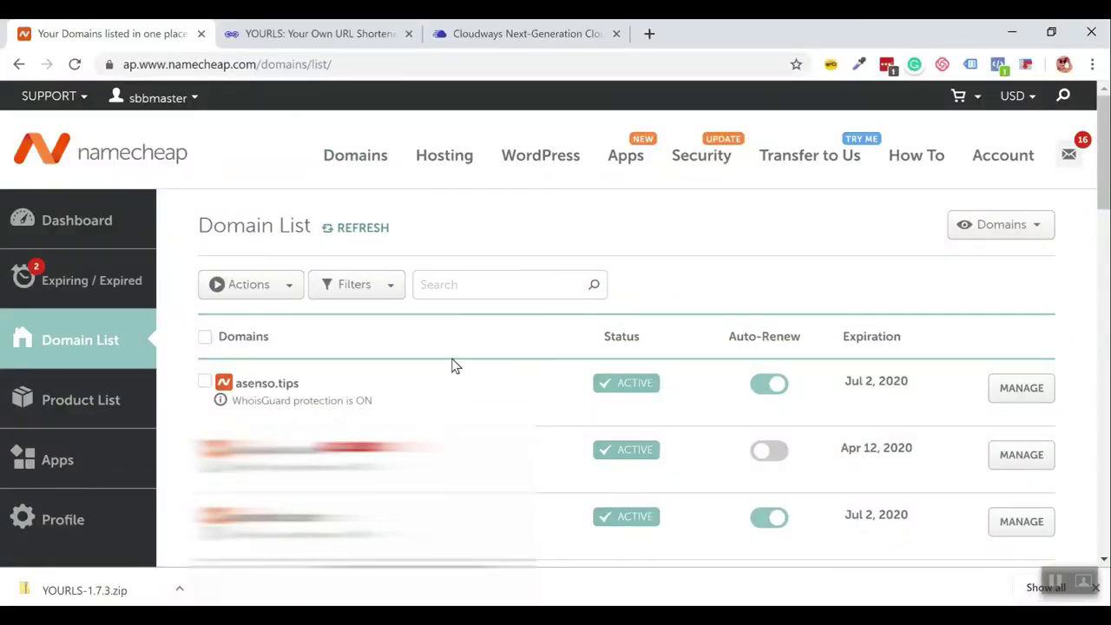
left_click_drag(300, 384, 240, 387)
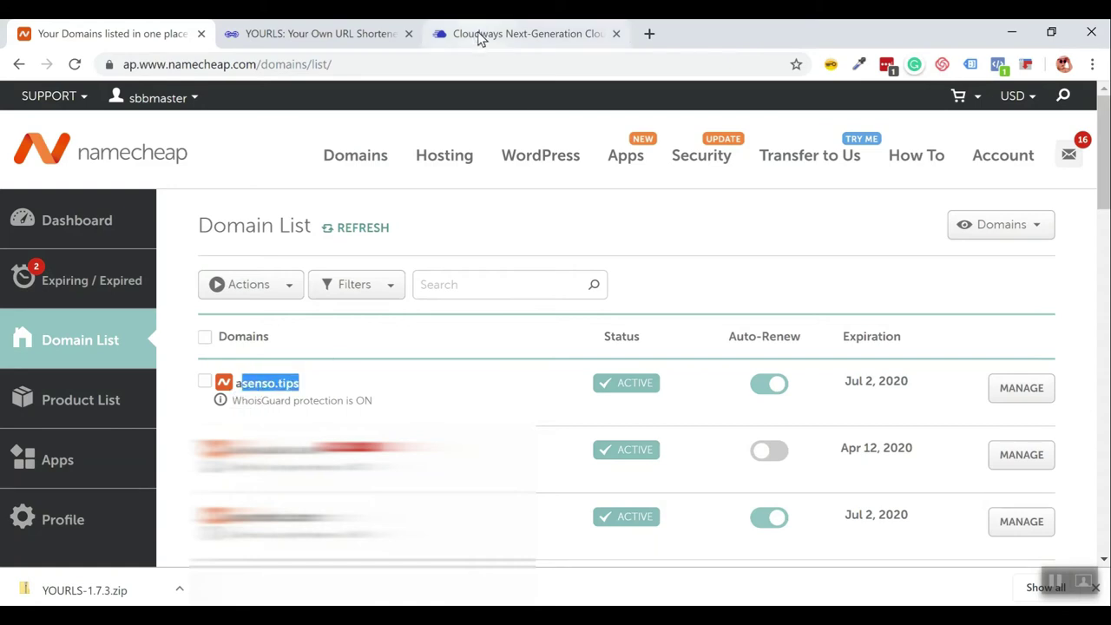
key("alt+Tab")
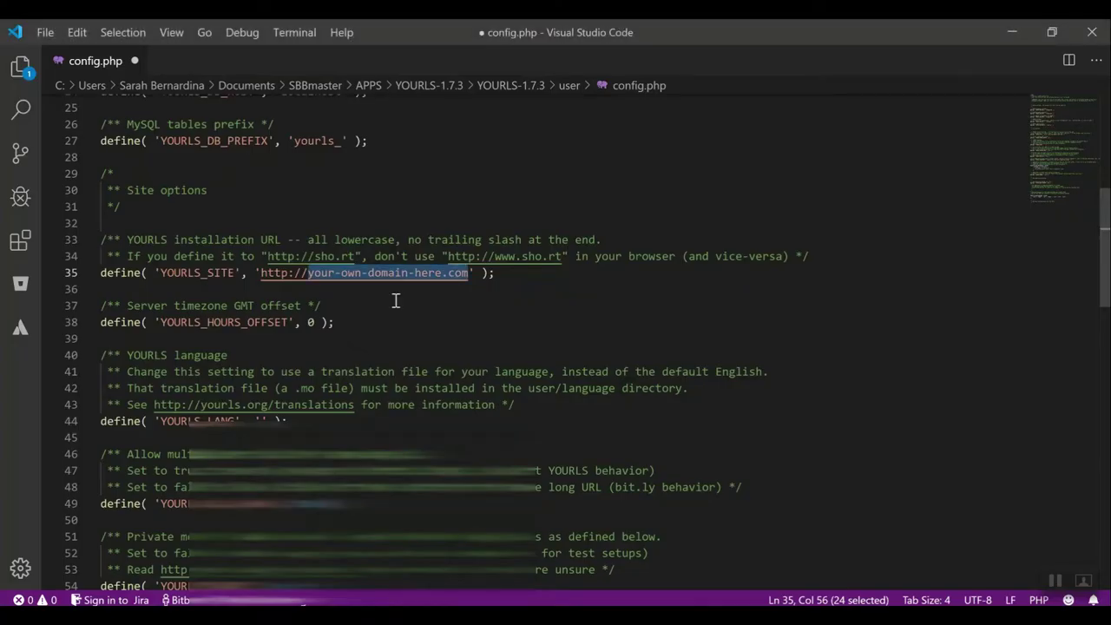
type("asenso.tips")
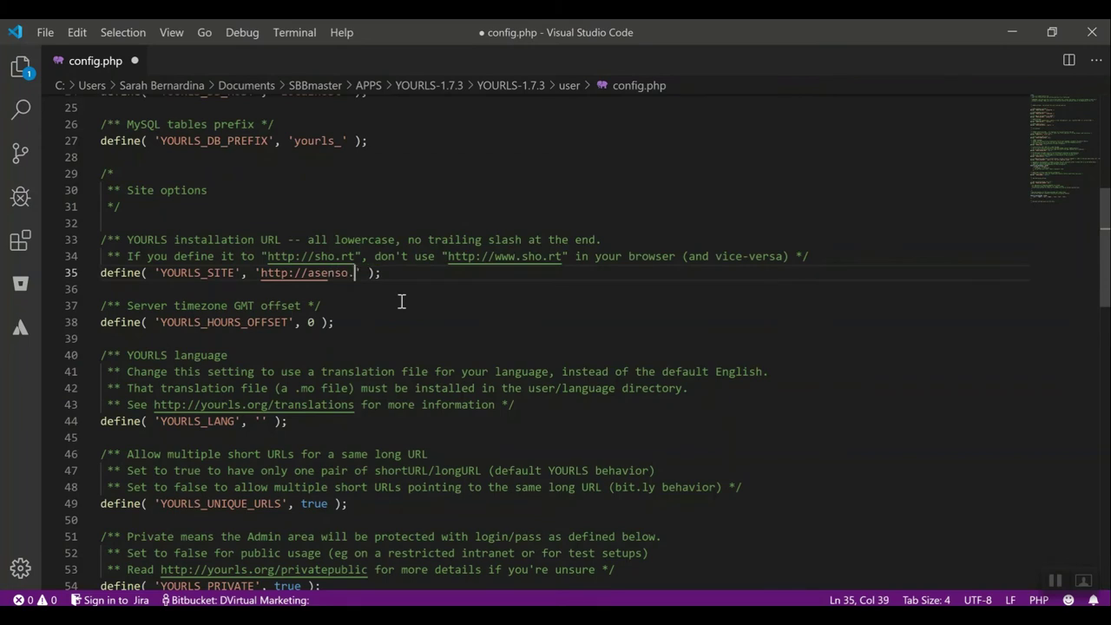
left_click(427, 316)
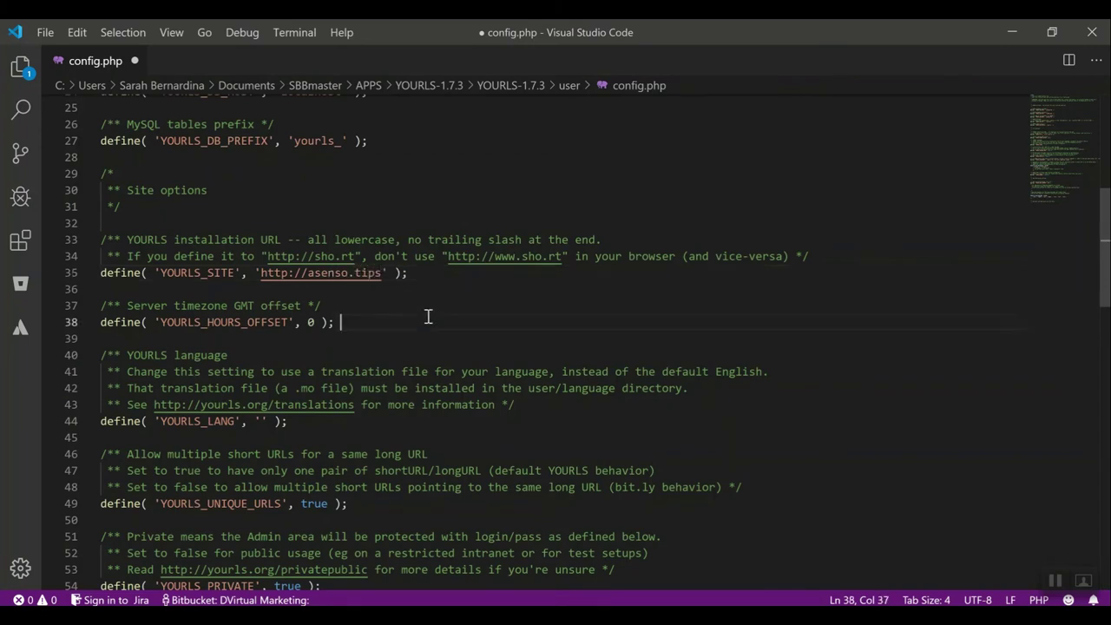
Scroll down to the placeholder cookie key setting in config.php and switch to the browser.
scroll(297, 321, "down", 3)
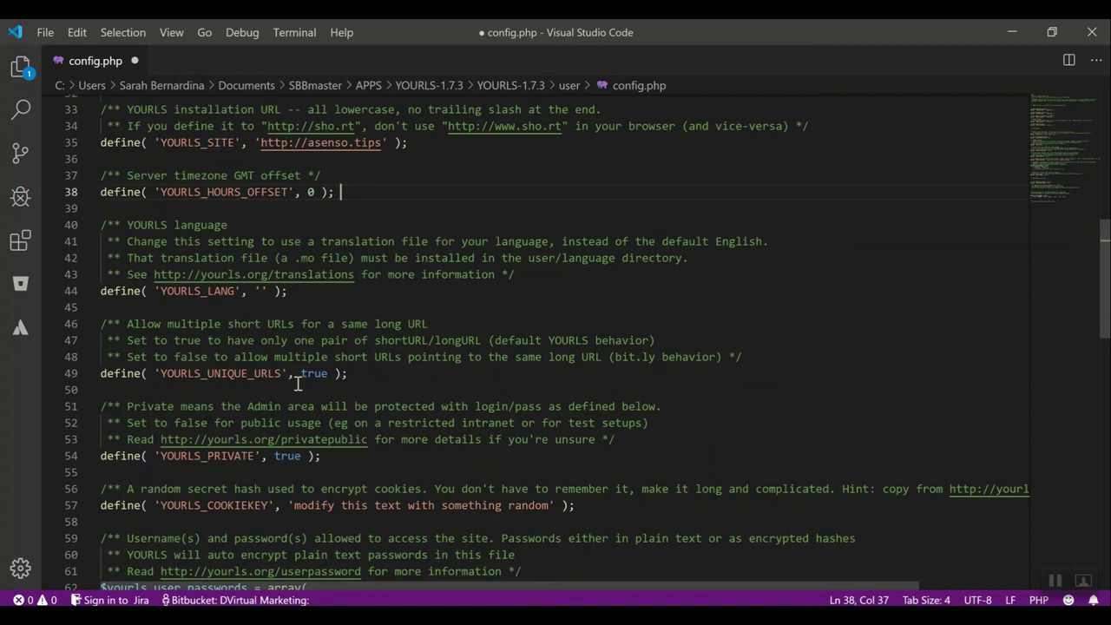
scroll(300, 382, "down", 3)
scroll(301, 359, "down", 3)
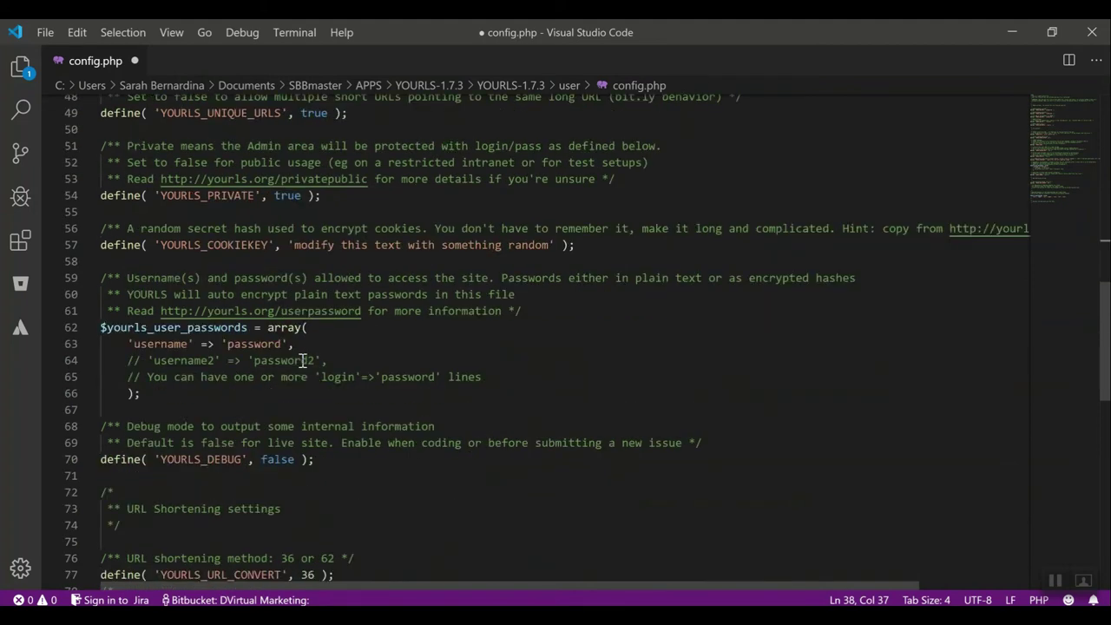
left_click_drag(193, 244, 327, 243)
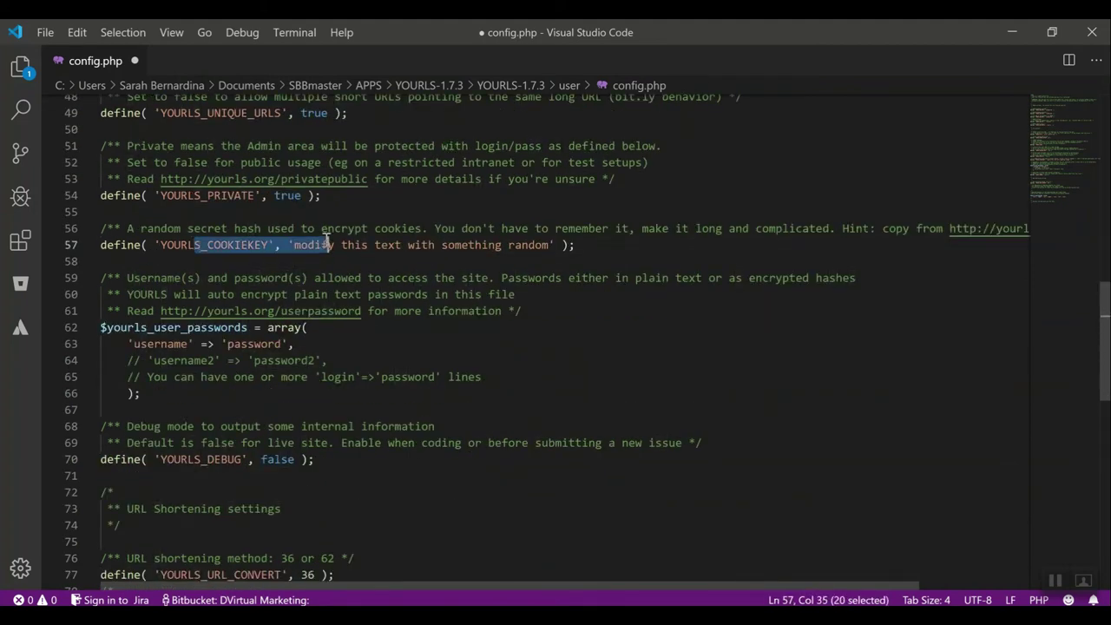
left_click(387, 244)
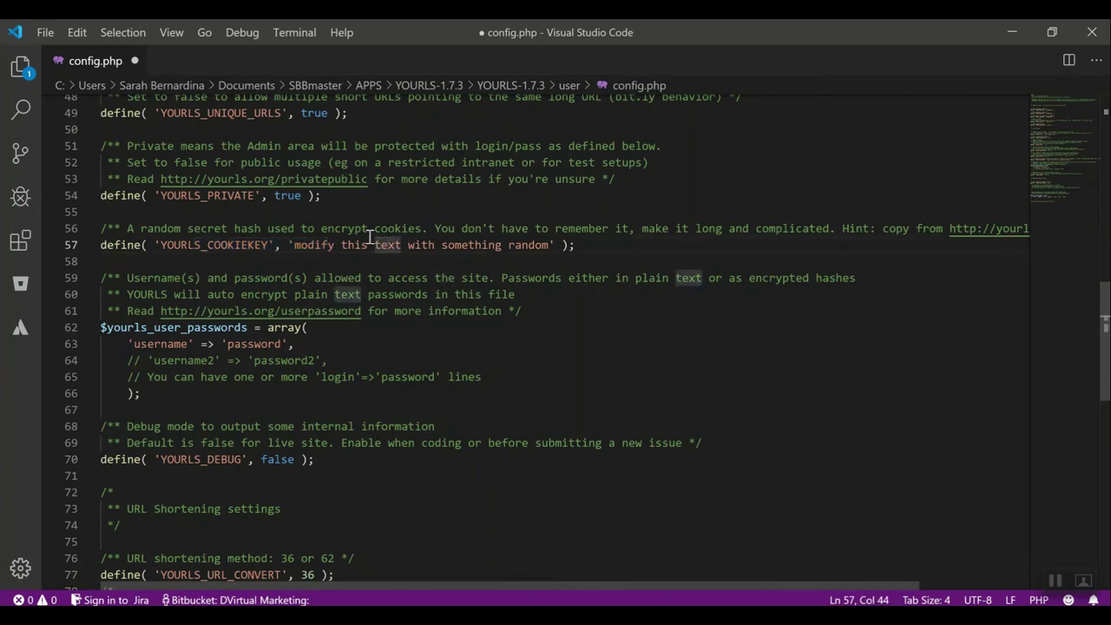
key("alt+Tab")
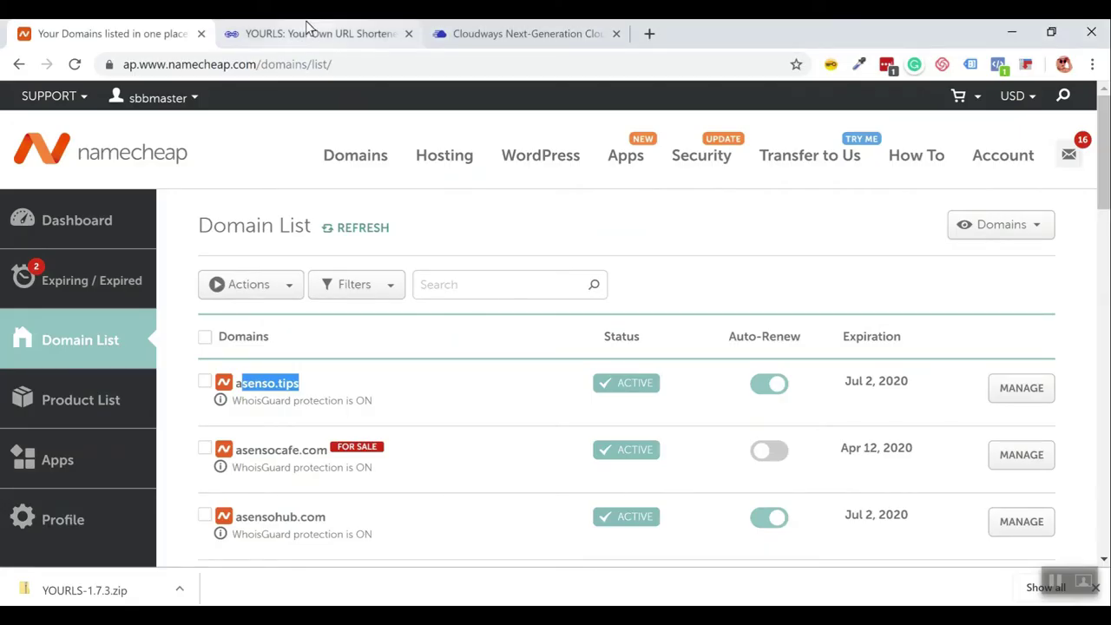
Open the YOURLS Config documentation and launch the yourls.org/cookie generator in a new tab.
left_click(302, 39)
scroll(351, 300, "up", 15)
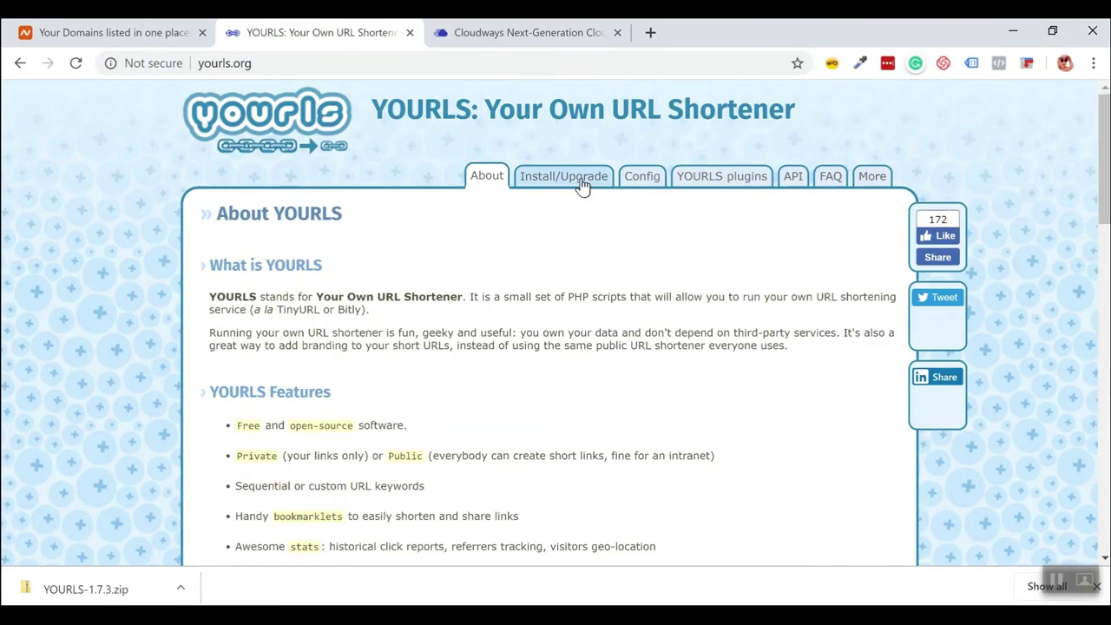
left_click(649, 178)
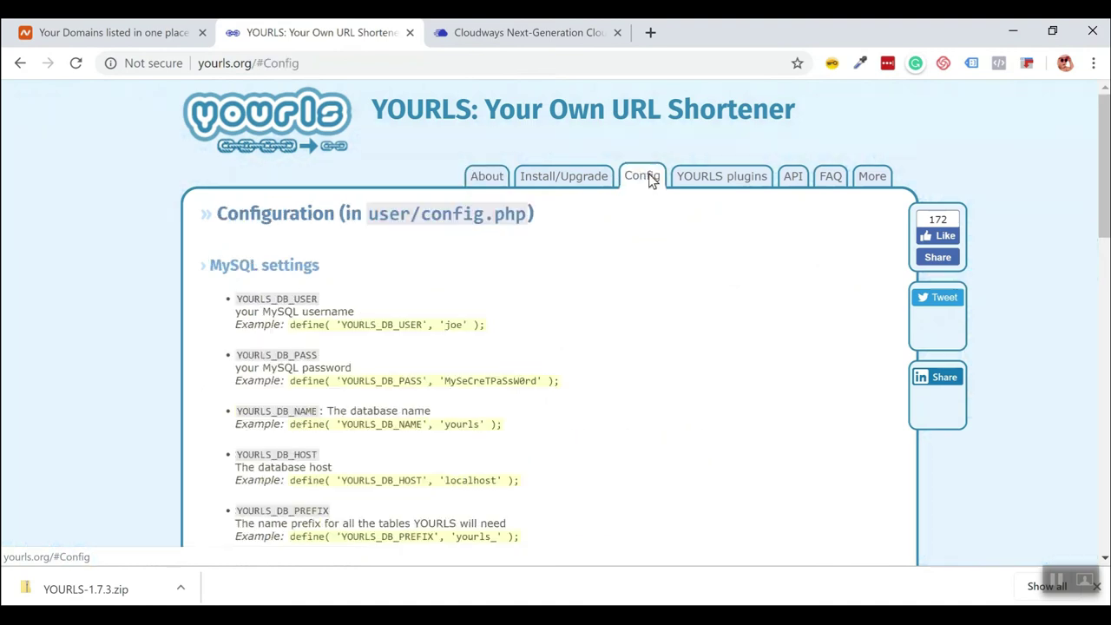
scroll(682, 317, "down", 6)
right_click(390, 387)
left_click(439, 397)
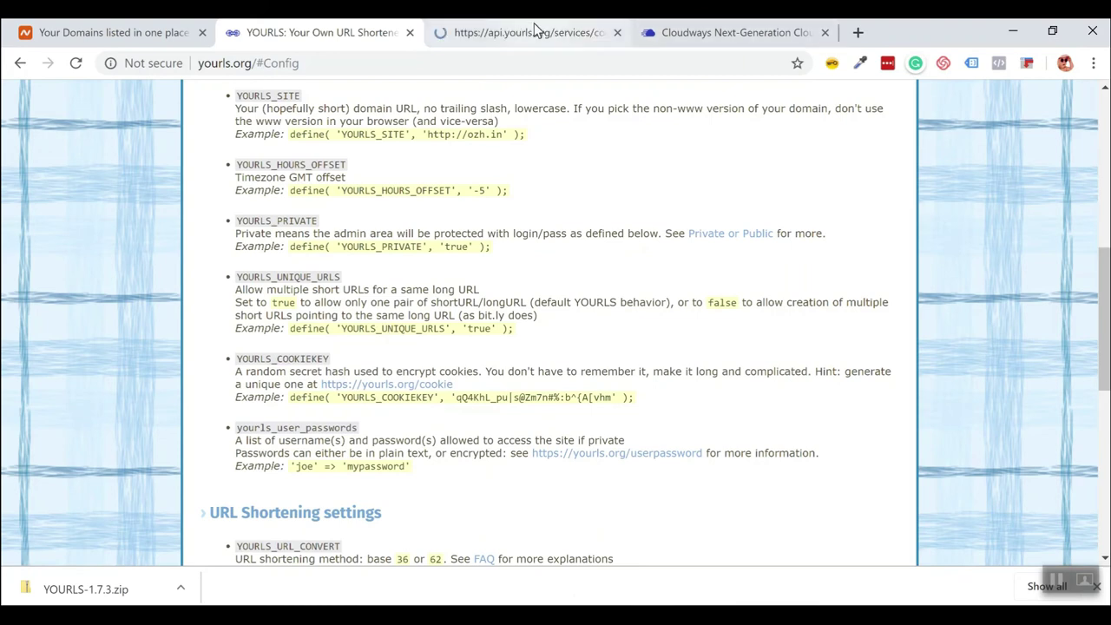
left_click(531, 32)
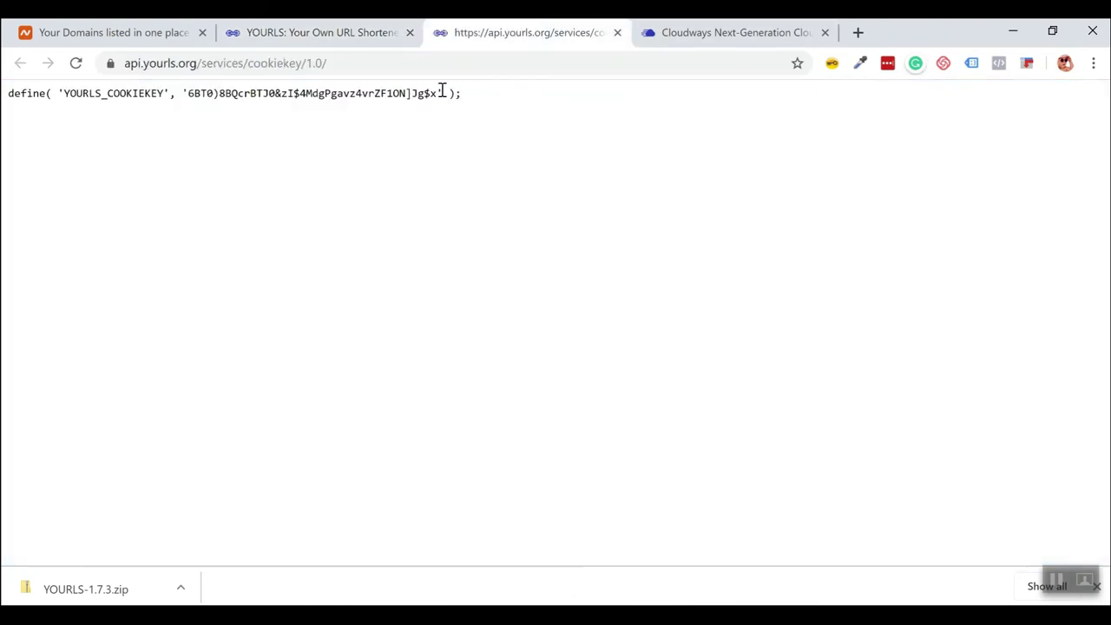
Copy the generated YOURLS_COOKIEKEY define line.
left_click_drag(190, 93, 455, 93)
left_click(497, 99)
left_click_drag(8, 100, 457, 112)
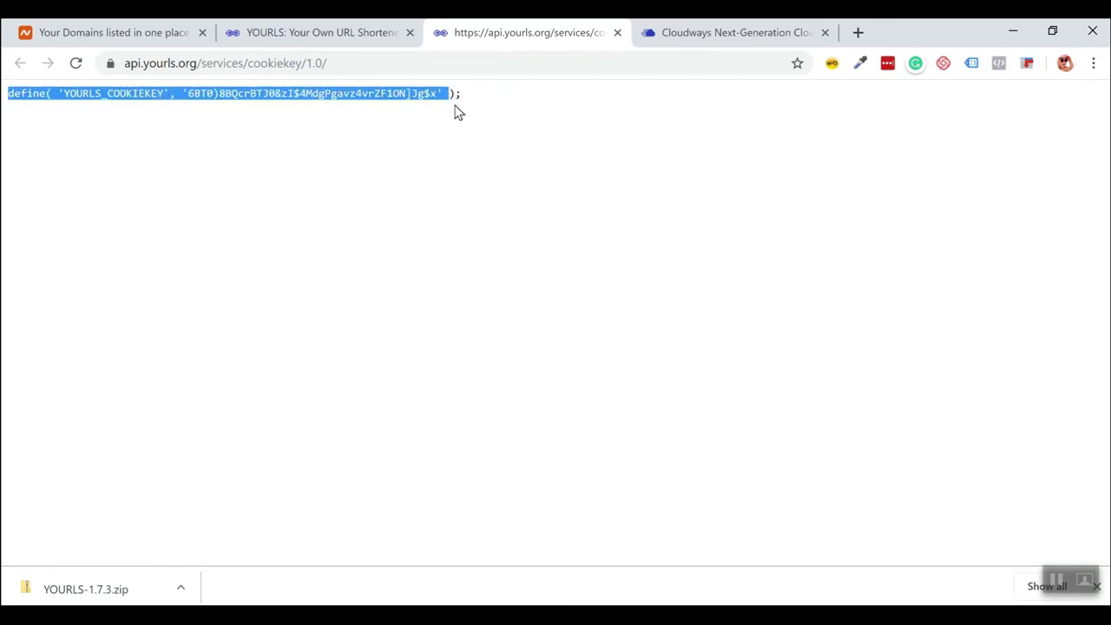
left_click(199, 98)
left_click_drag(186, 93, 402, 93)
left_click_drag(475, 92, 8, 93)
key("super+c")
right_click(85, 100)
left_click(200, 113)
Paste the generated cookie key line over placeholder line 57 in config.php.
key("alt+Tab")
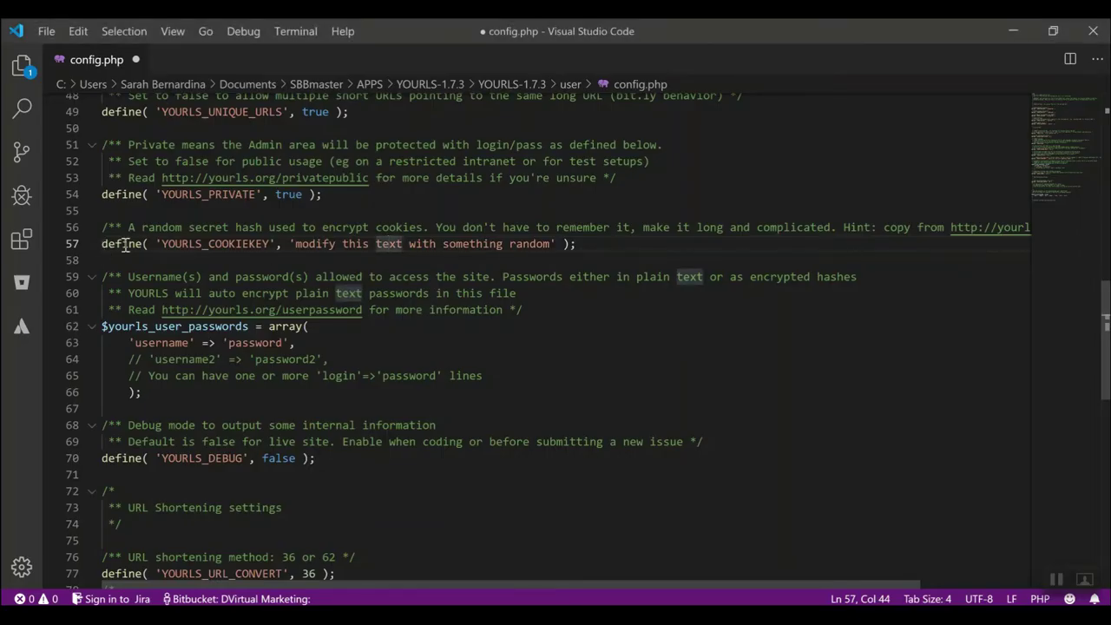
left_click(589, 250, "shift")
left_click(589, 249)
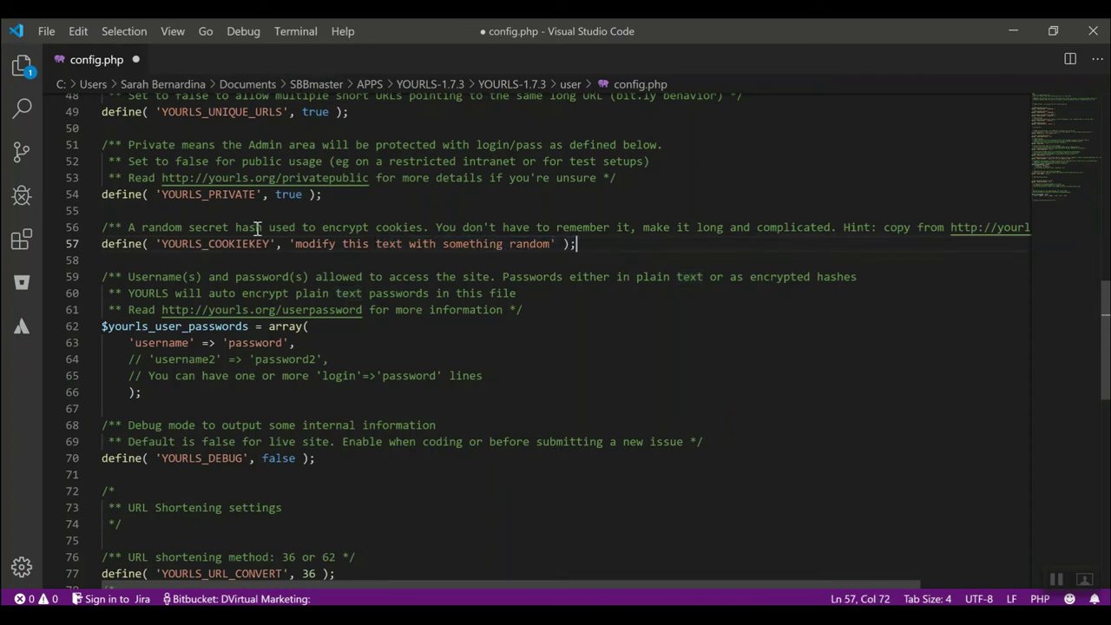
left_click(101, 243)
left_click(589, 246, "shift")
right_click(549, 243)
left_click(598, 327)
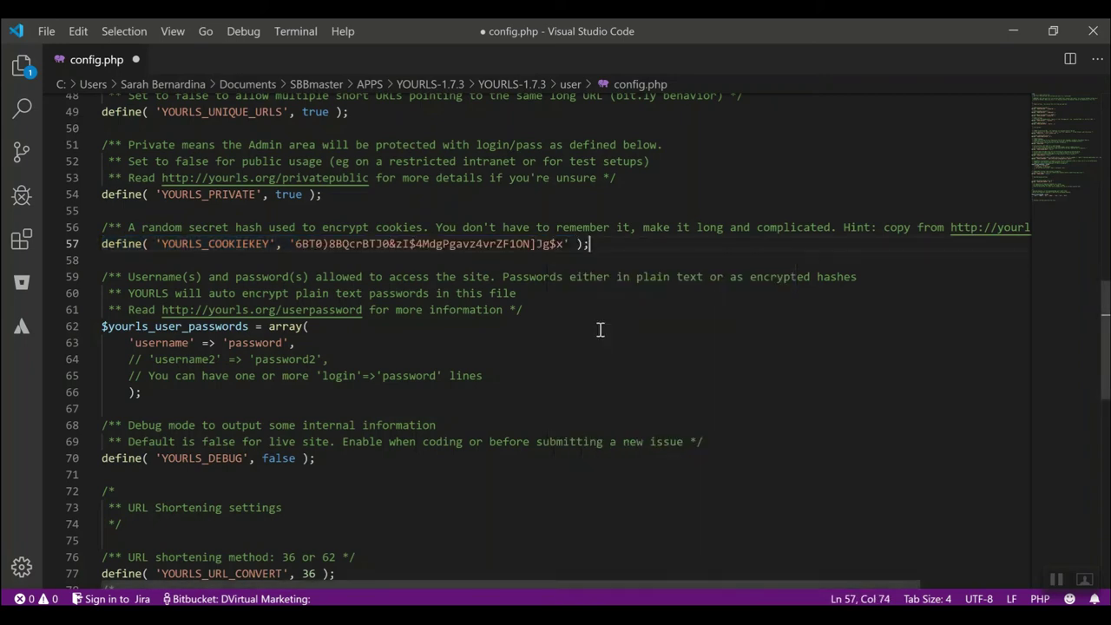
Change the sample username on line 63 to 'admin' and add 'admin' to the password value.
scroll(321, 294, "down", 3)
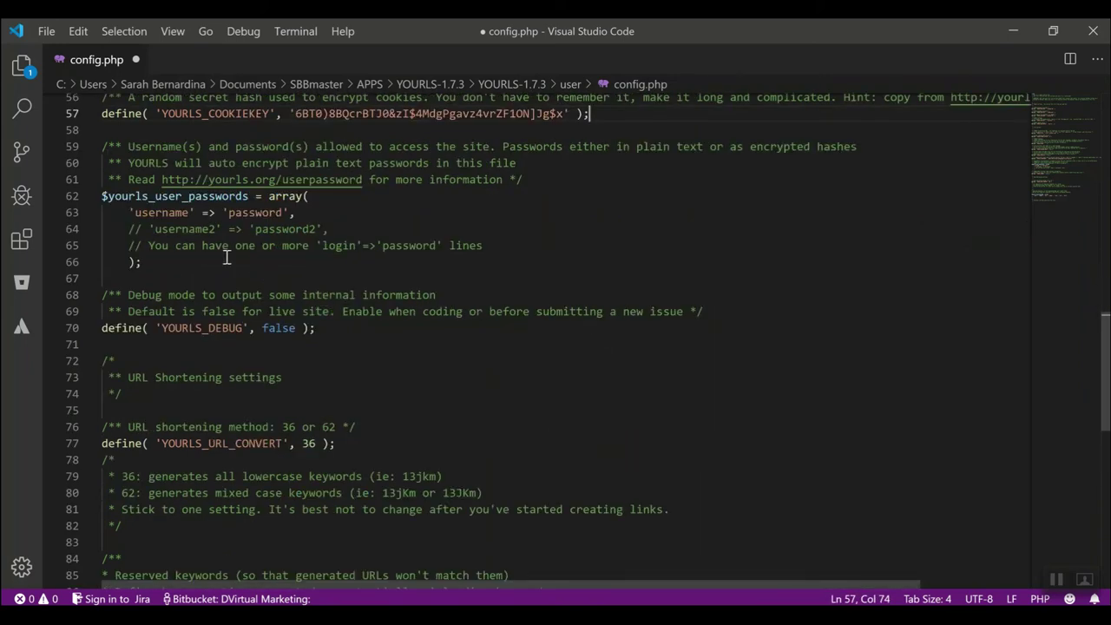
double_click(162, 211)
type("admin")
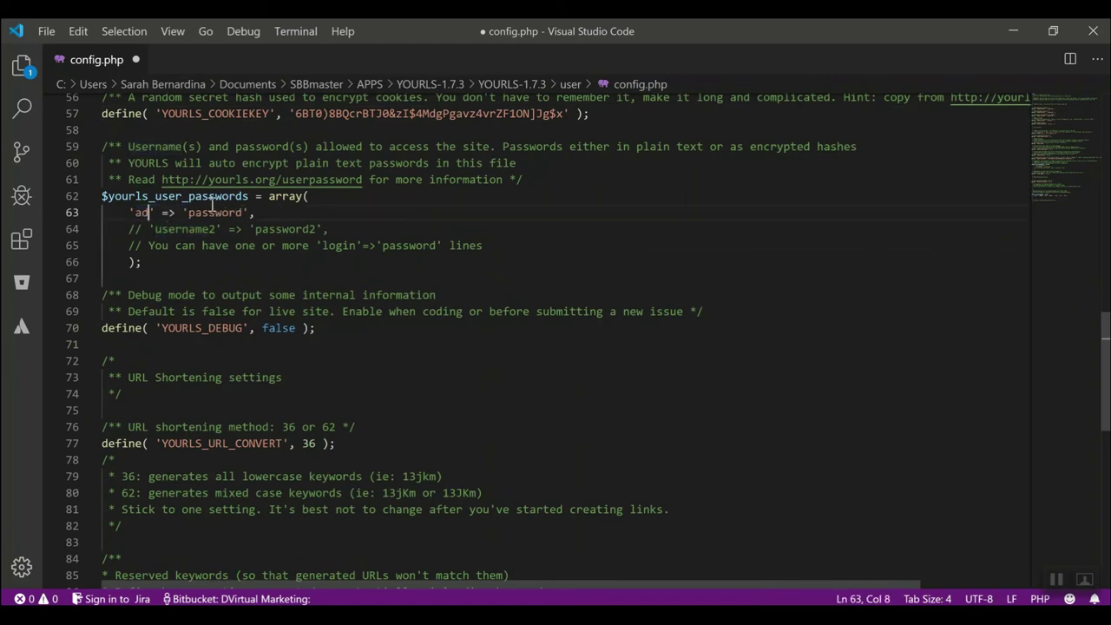
left_click(208, 213)
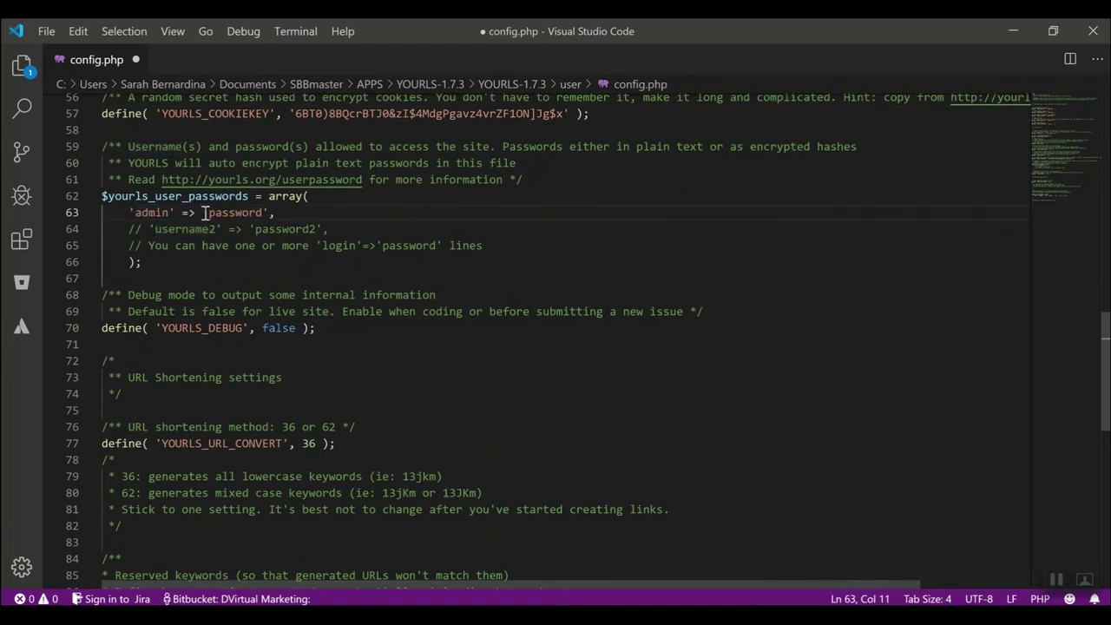
type("admin")
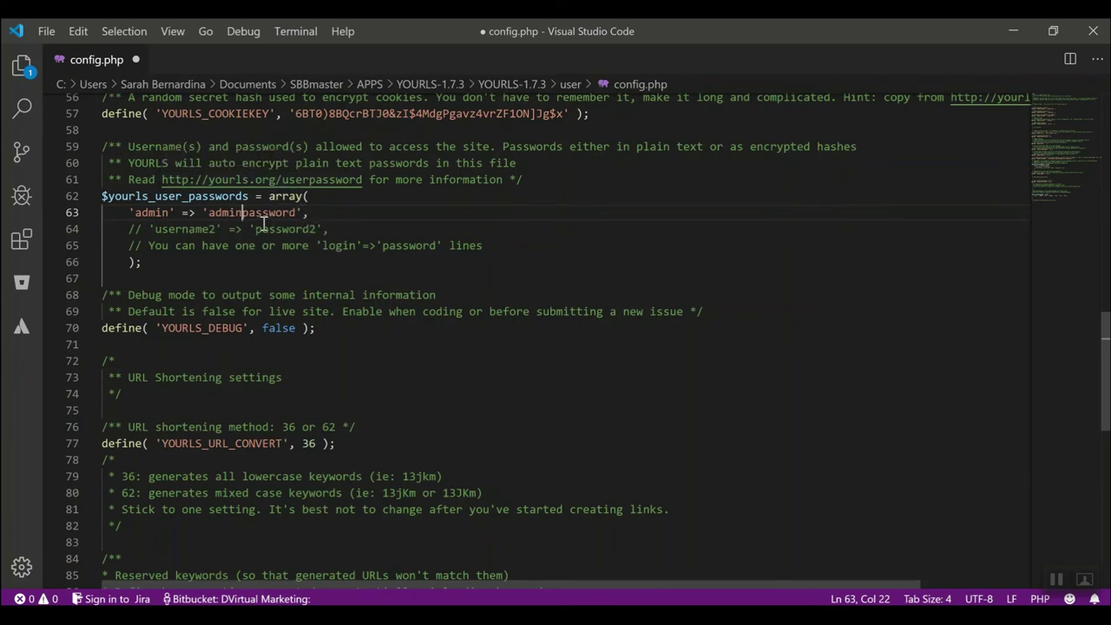
scroll(331, 337, "down", 3)
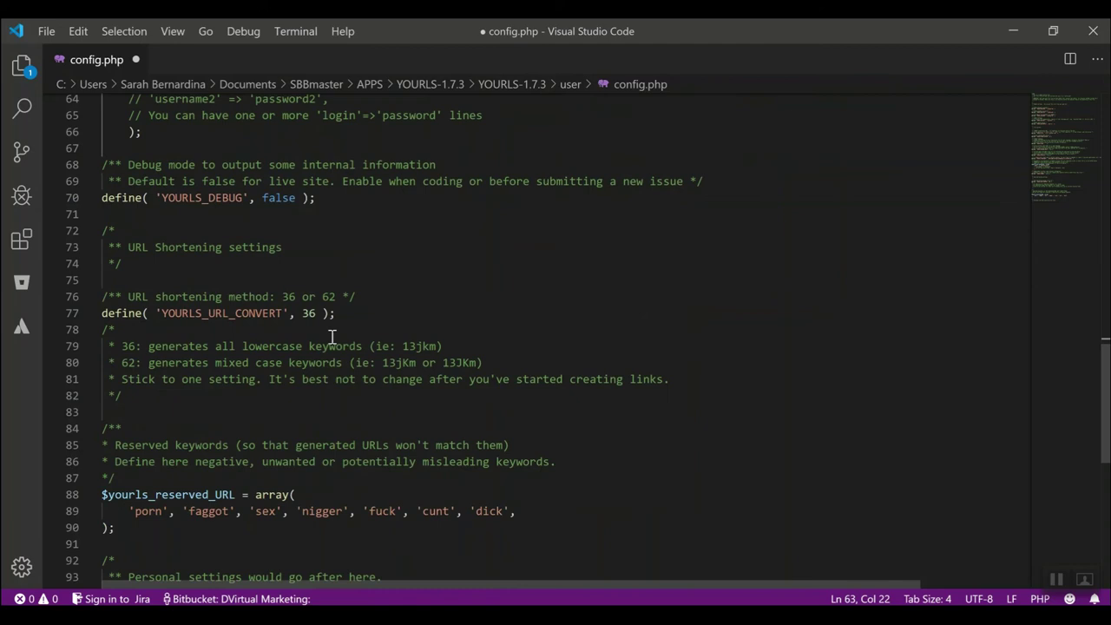
scroll(331, 337, "up", 3)
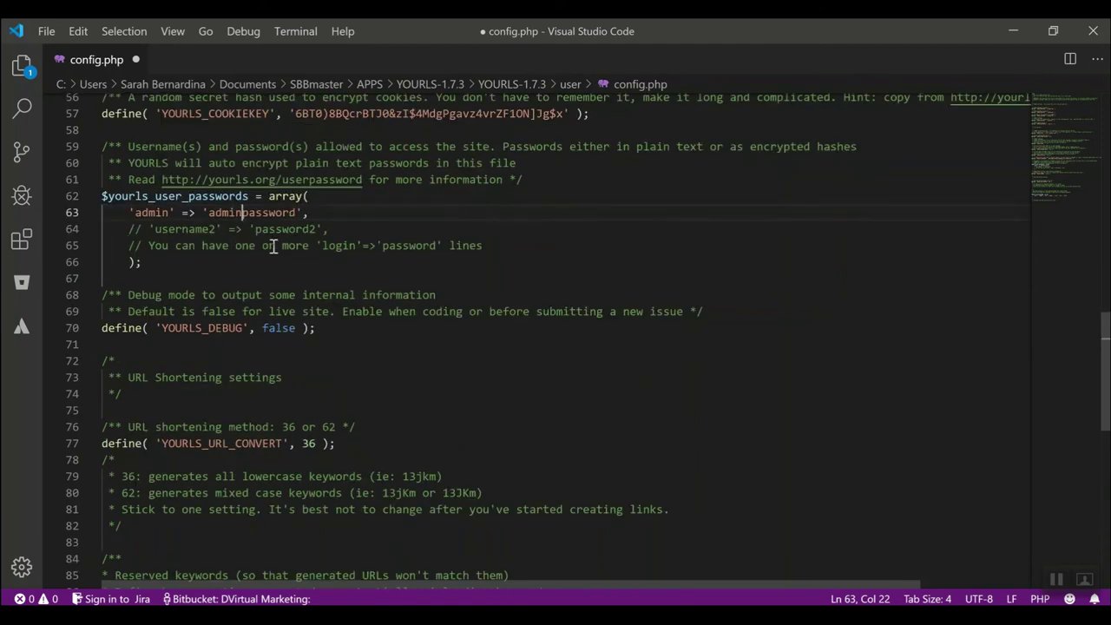
scroll(274, 247, "down", 3)
scroll(245, 335, "down", 6)
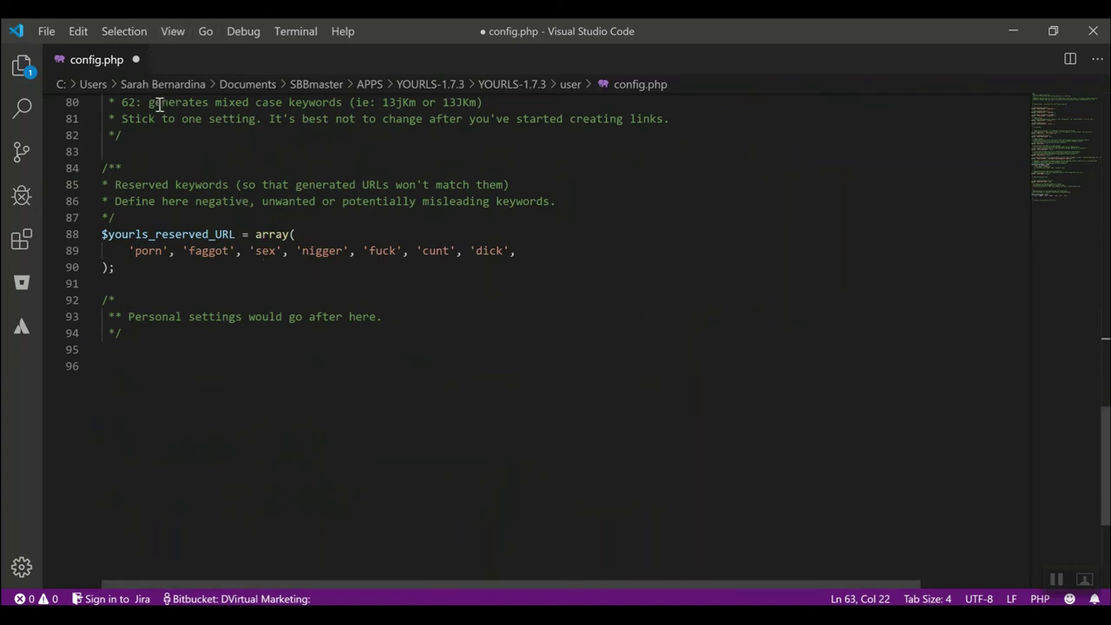
Save config.php from the File menu.
left_click(46, 30)
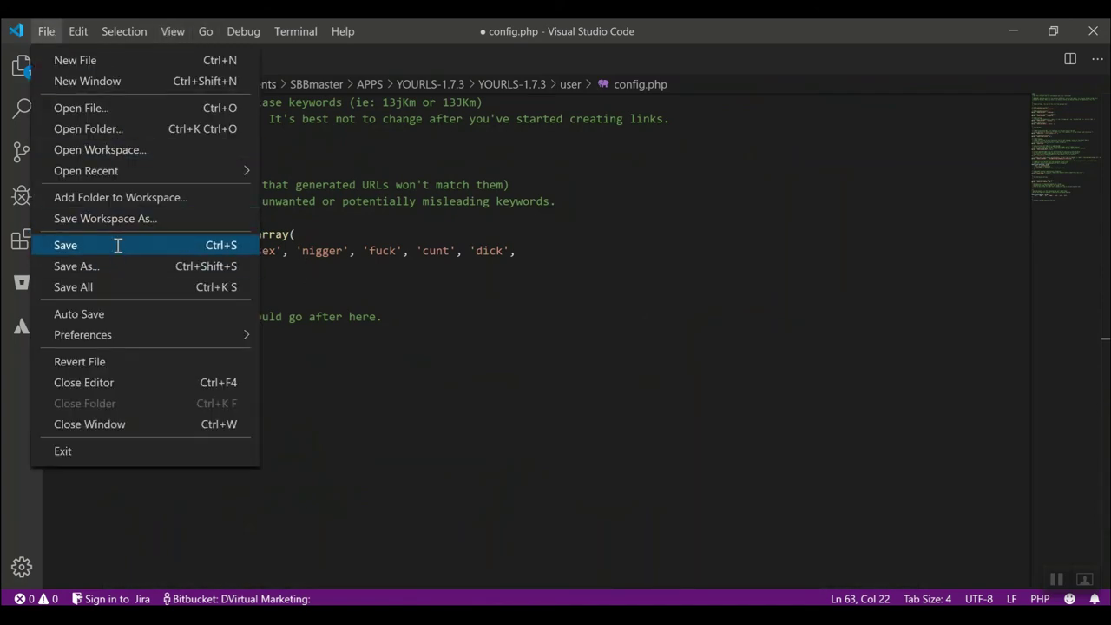
left_click(116, 244)
left_click(51, 31)
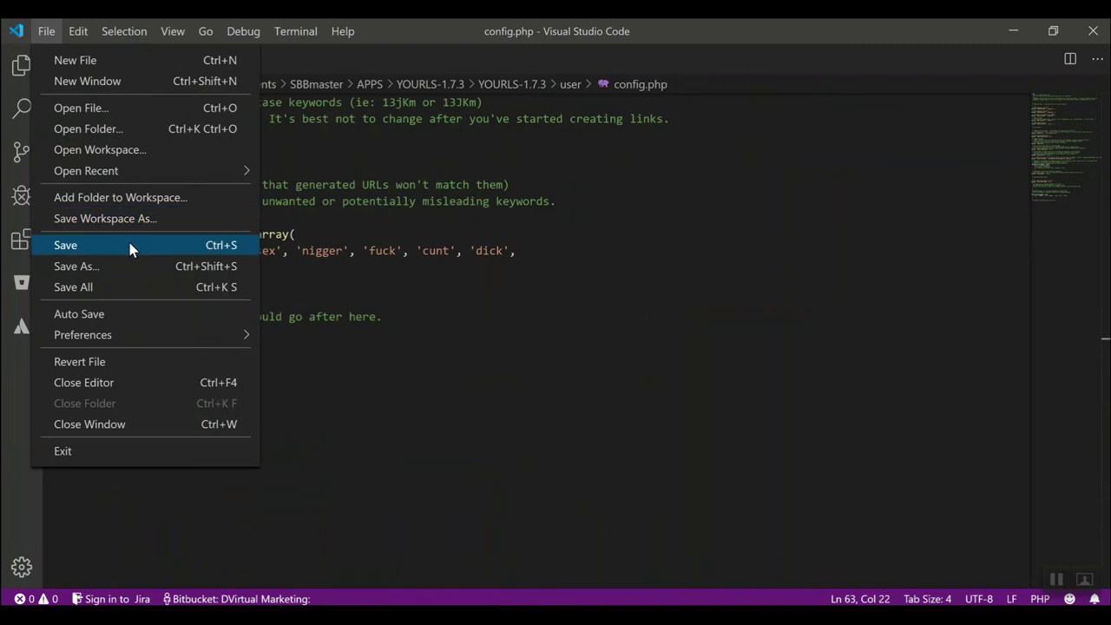
left_click(130, 244)
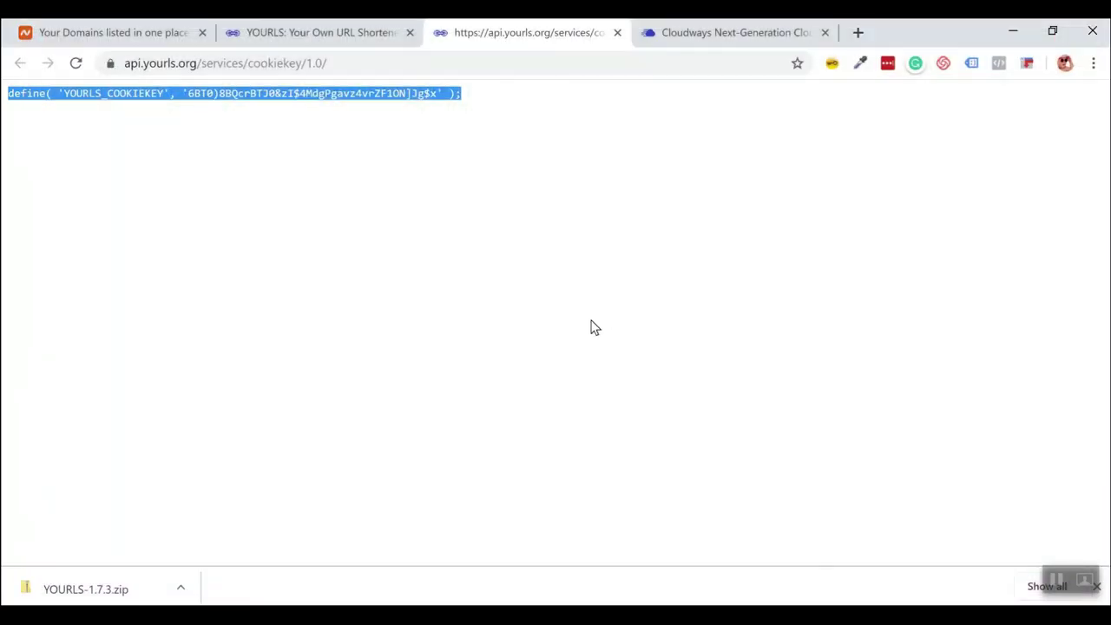
Close the cookie key generator tab and return to the Cloudways Access Details page.
left_click(617, 32)
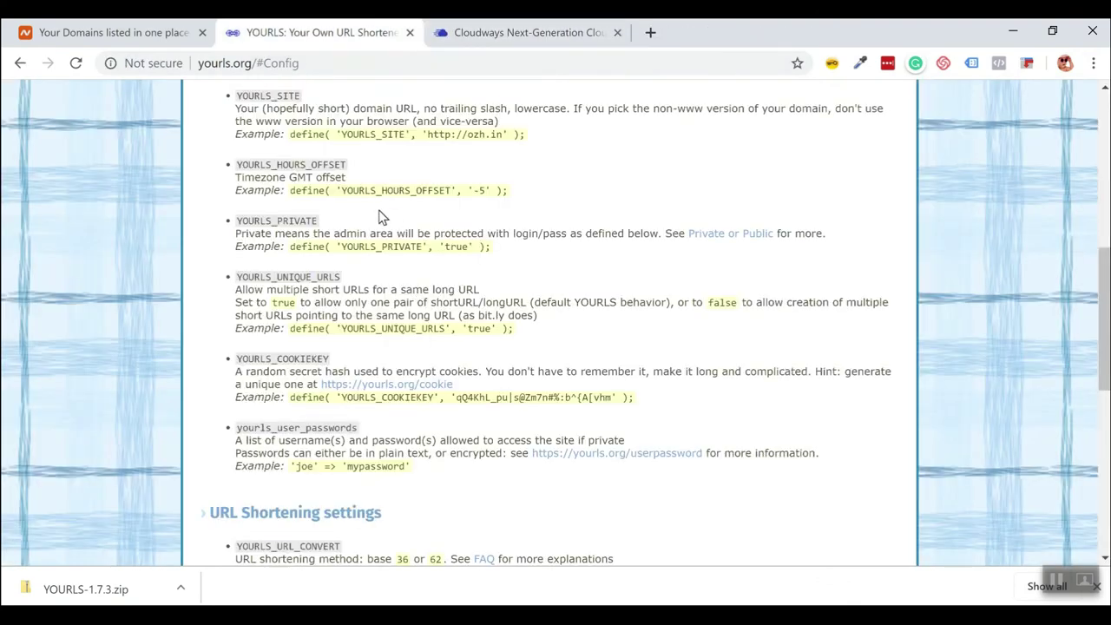
scroll(202, 254, "up", 1)
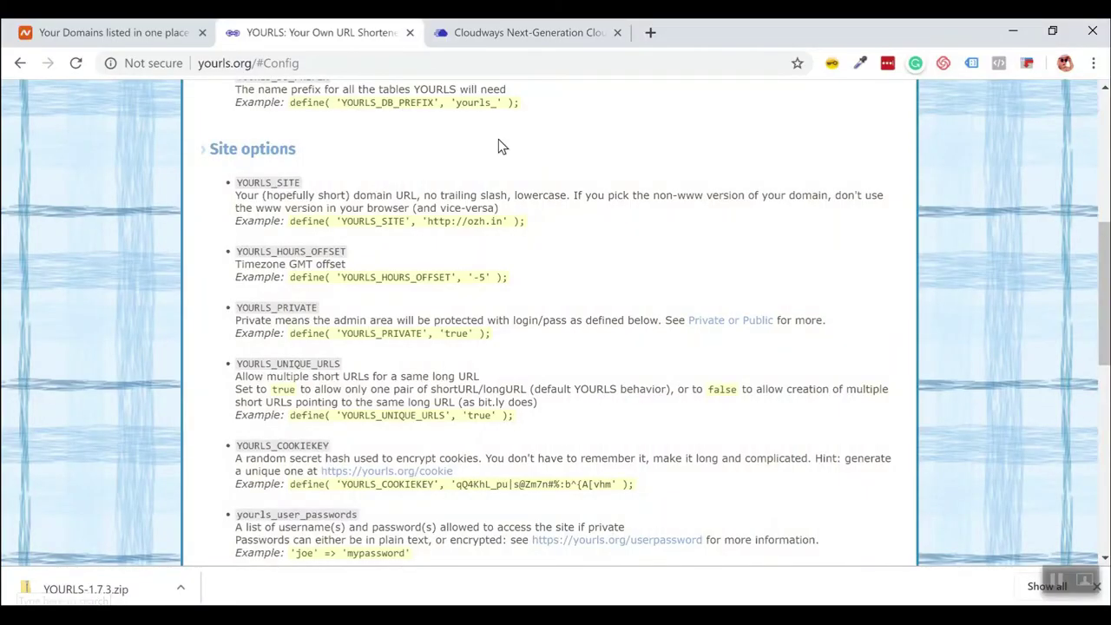
left_click(496, 39)
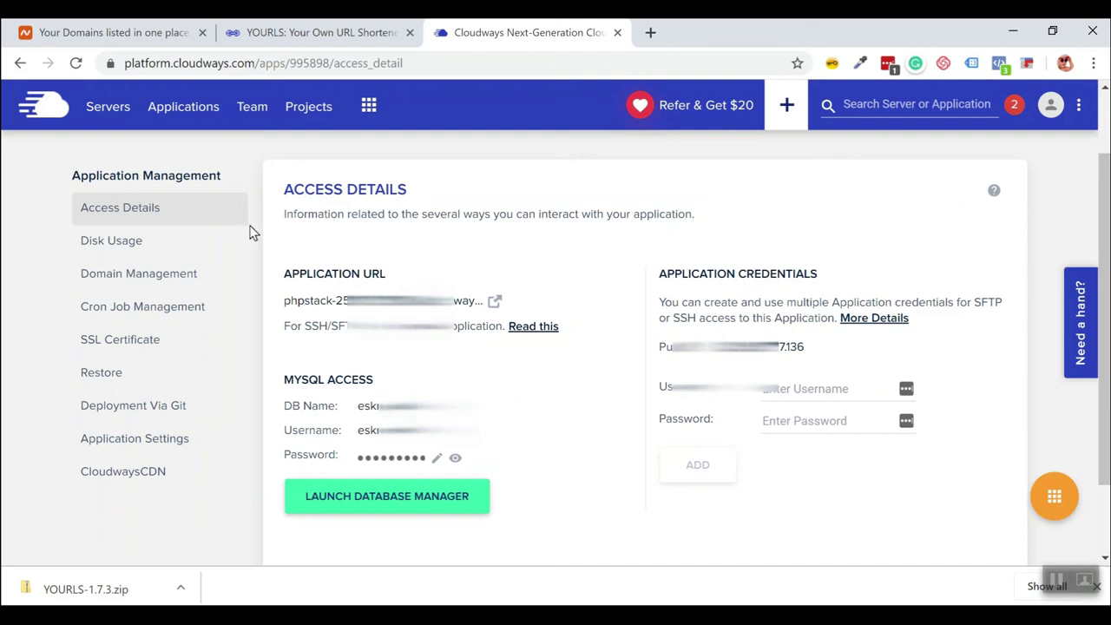
Open the SBBmaster server's Master Credentials page and bring up Windows search.
left_click(111, 112)
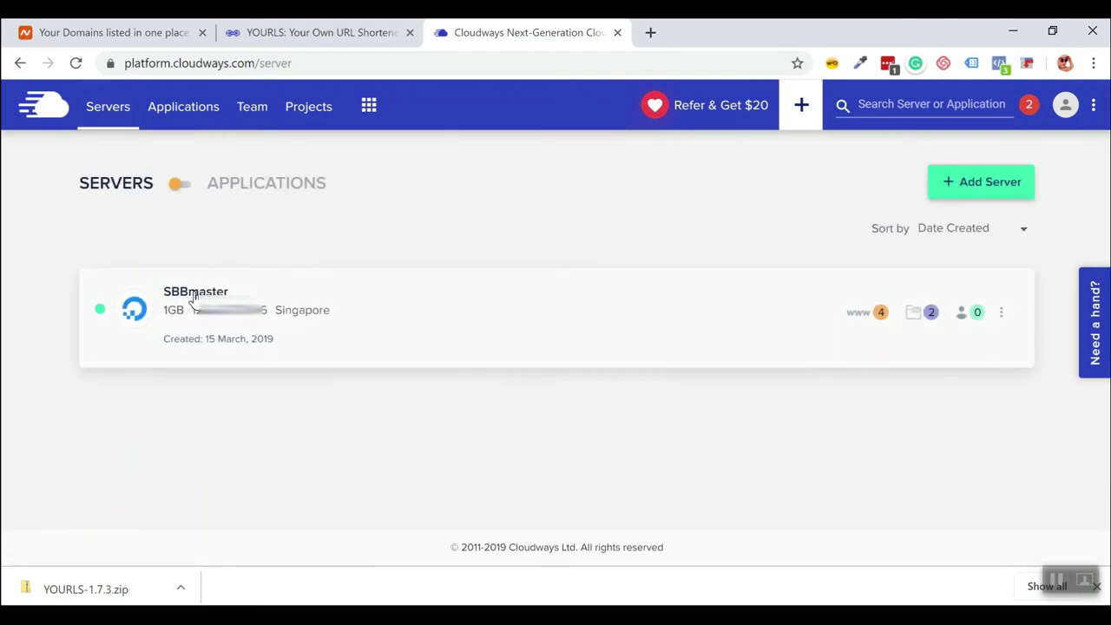
left_click(193, 298)
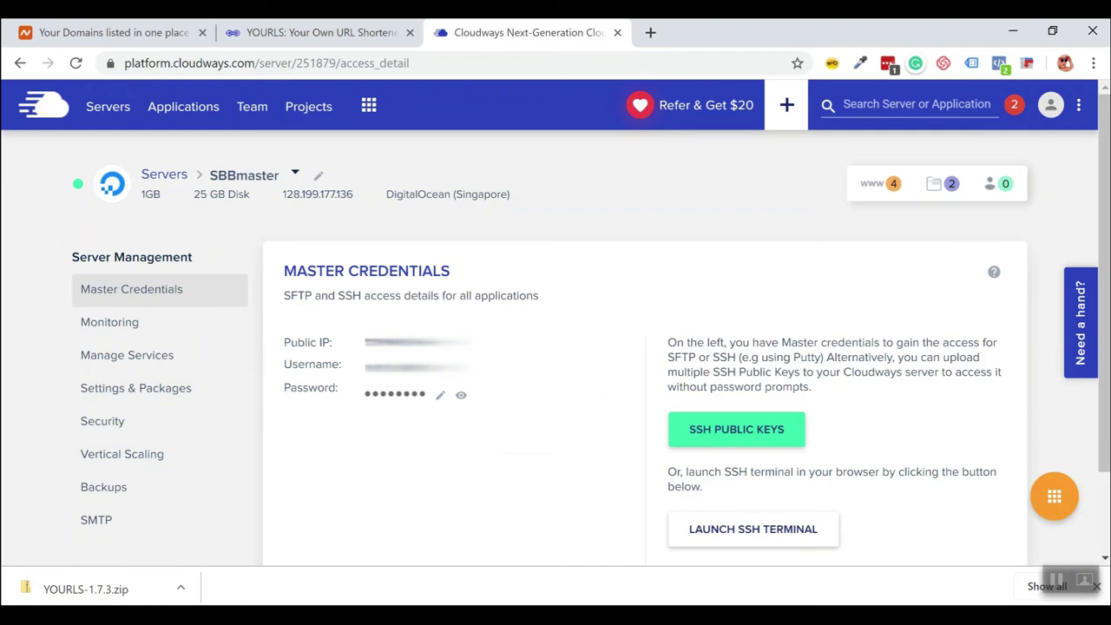
key("super+s")
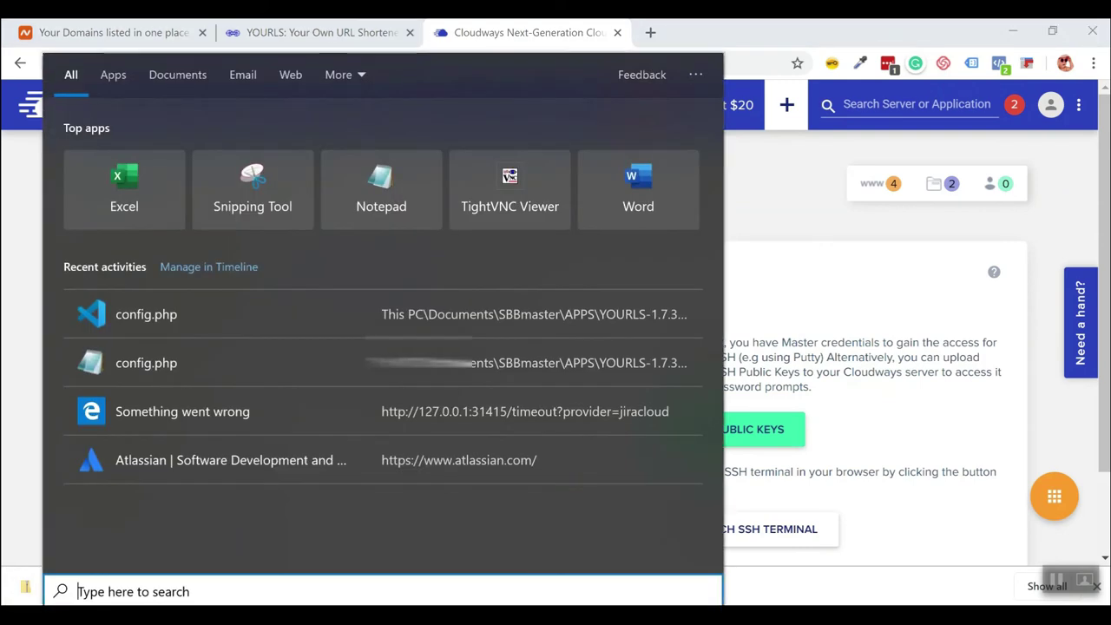
Launch FileZilla and paste the Cloudways server IP into the Host field.
type("file")
left_click(170, 149)
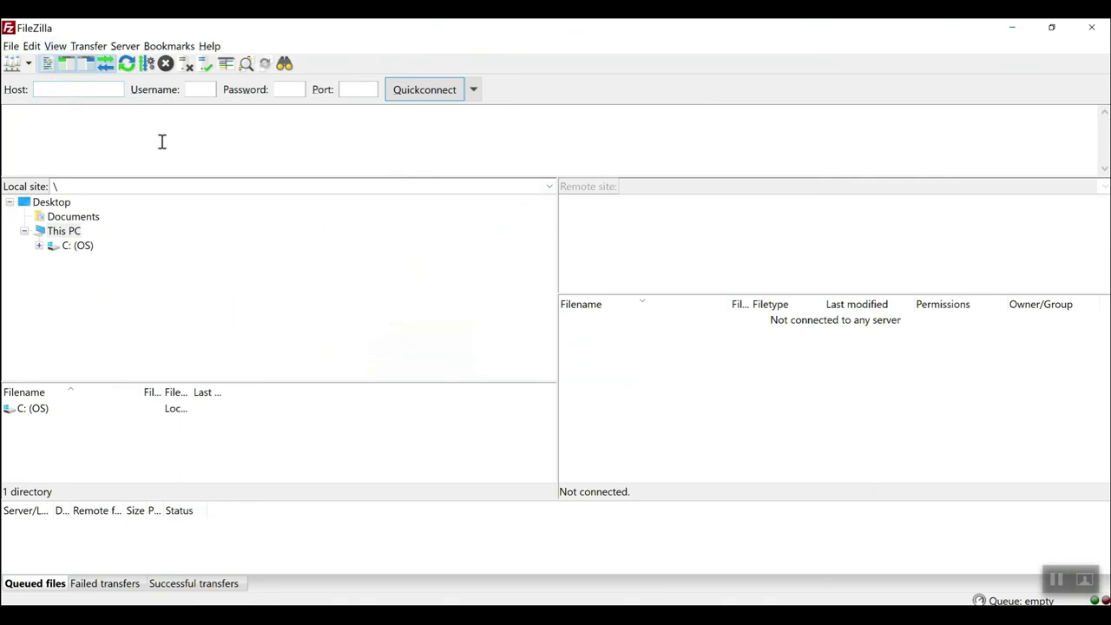
key("alt+Tab")
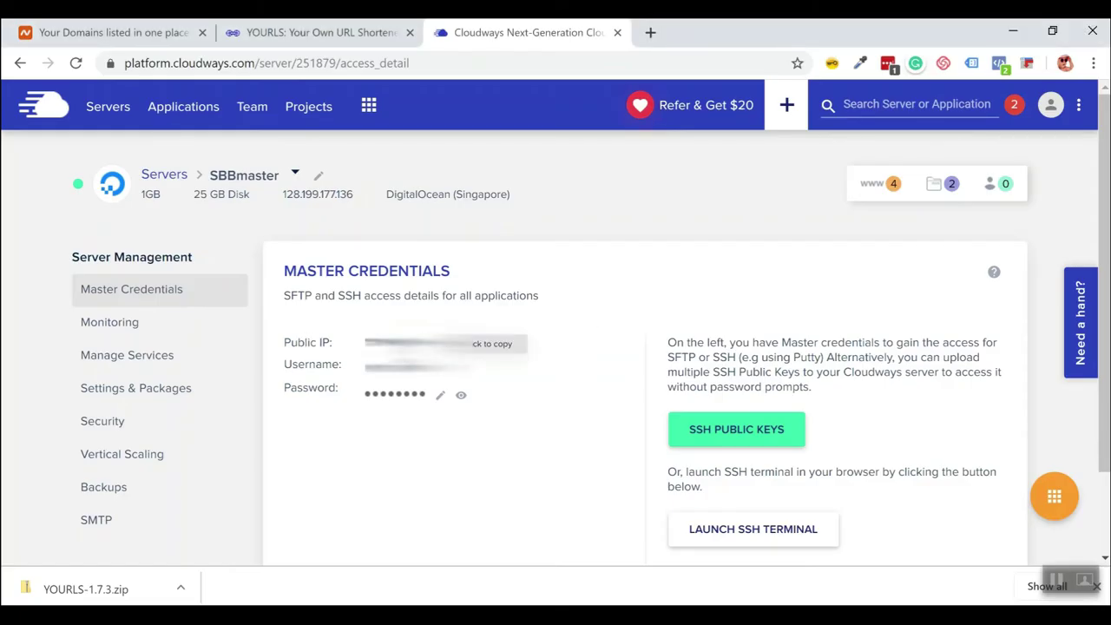
key("alt+Tab")
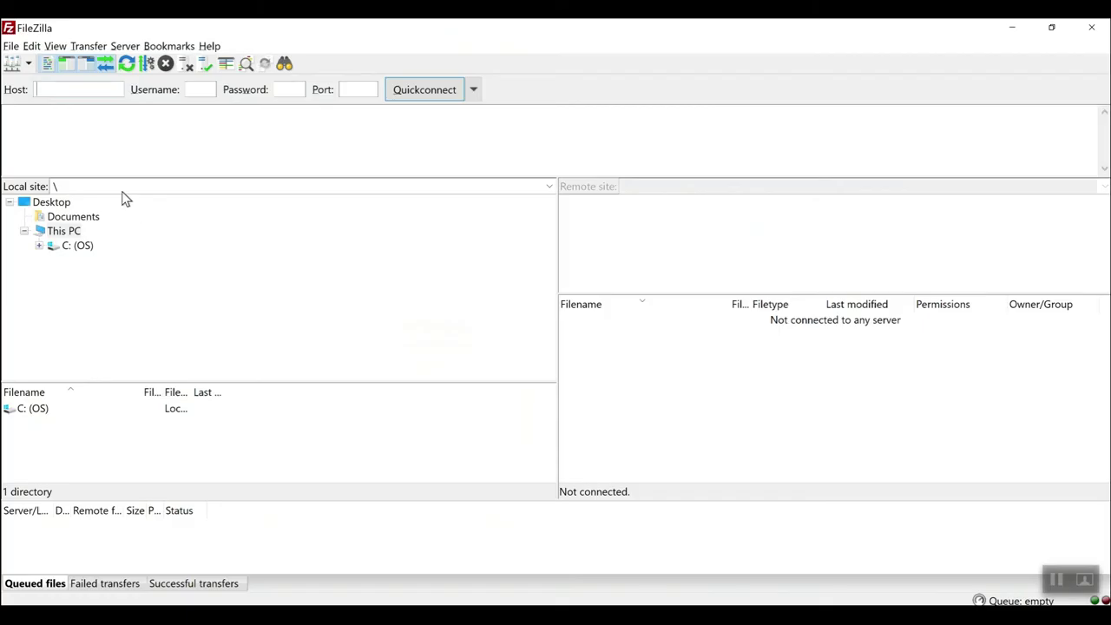
right_click(47, 88)
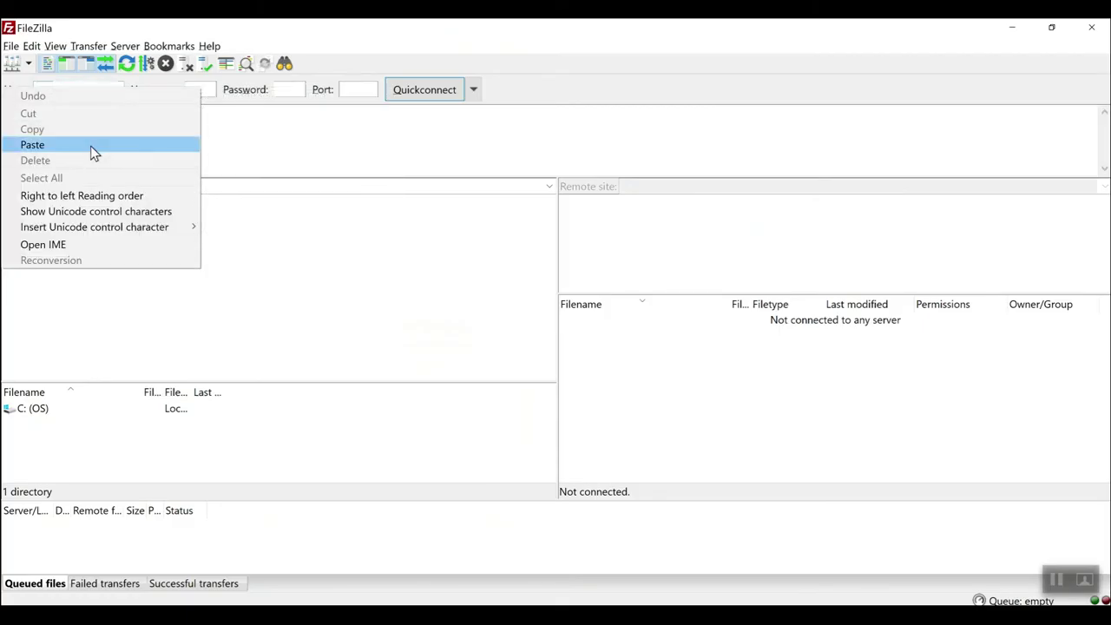
left_click(92, 145)
Enter the master username, password and port 22, then Quickconnect over SFTP.
key("alt+Tab")
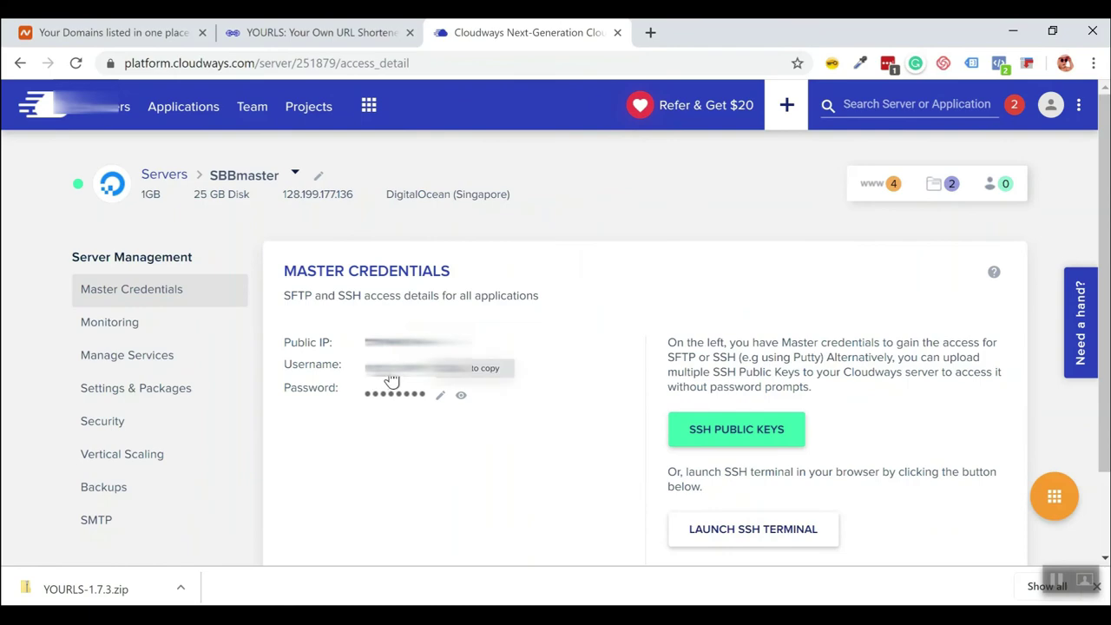
left_click(395, 375)
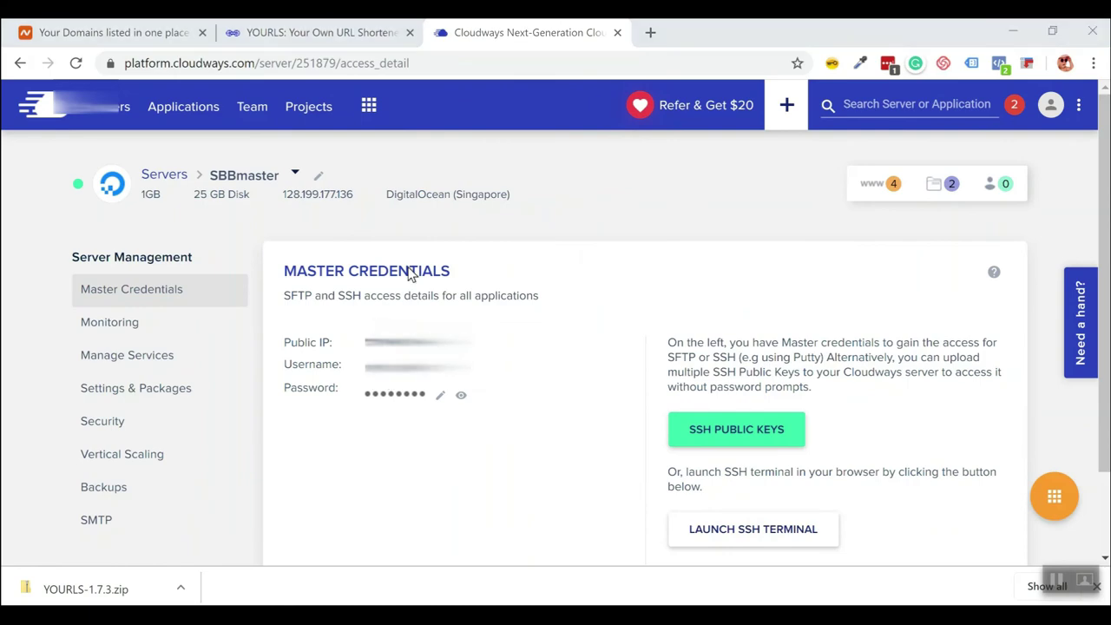
key("alt+Tab")
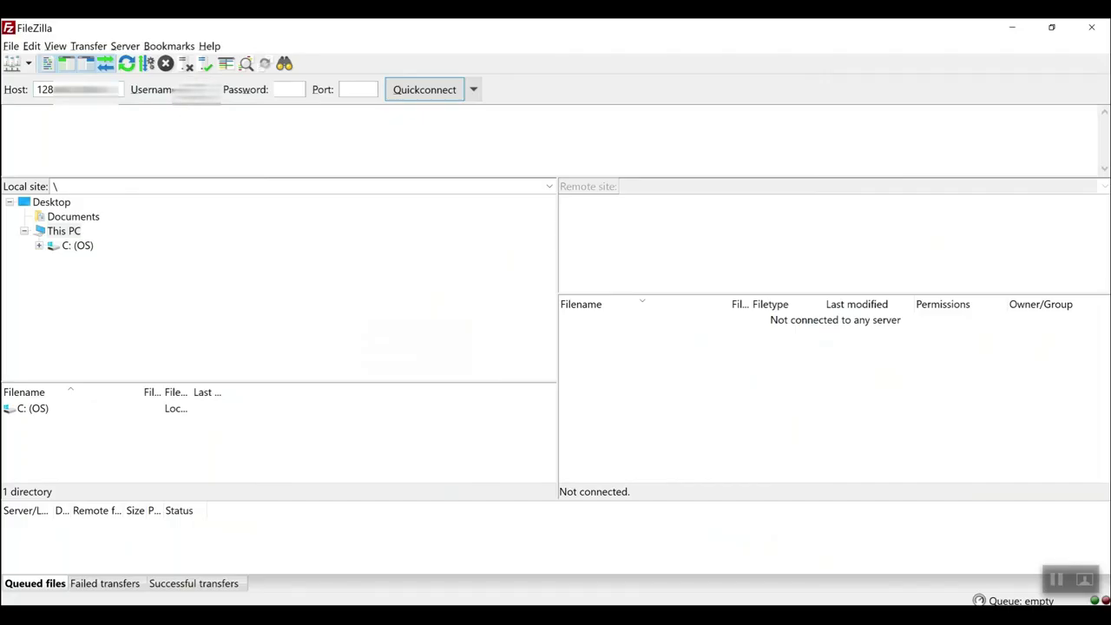
key("alt+Tab")
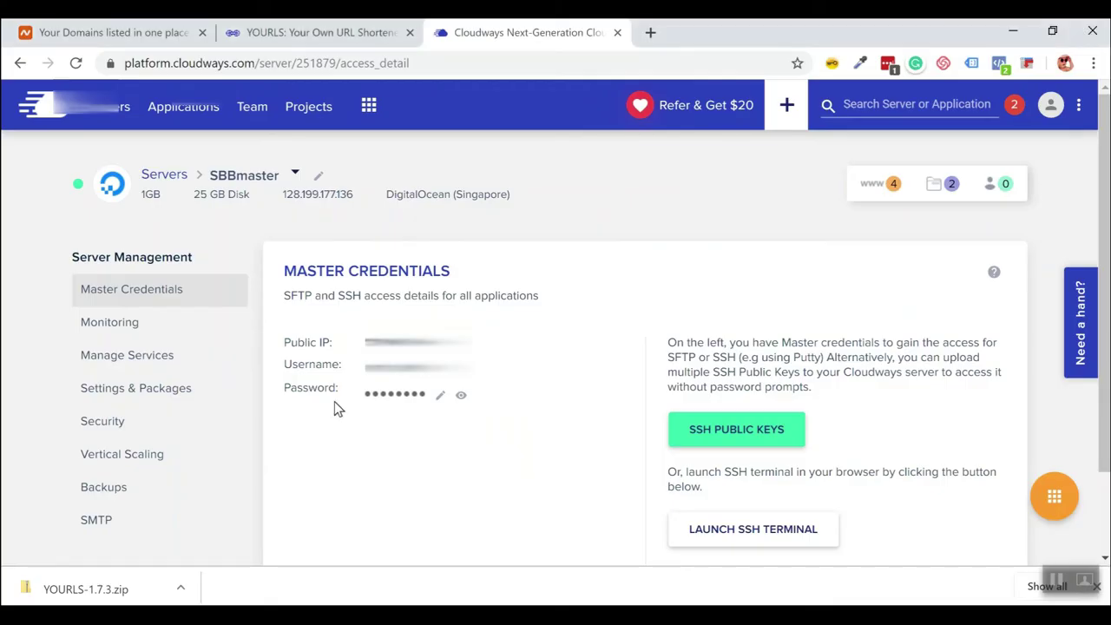
key("alt+Tab")
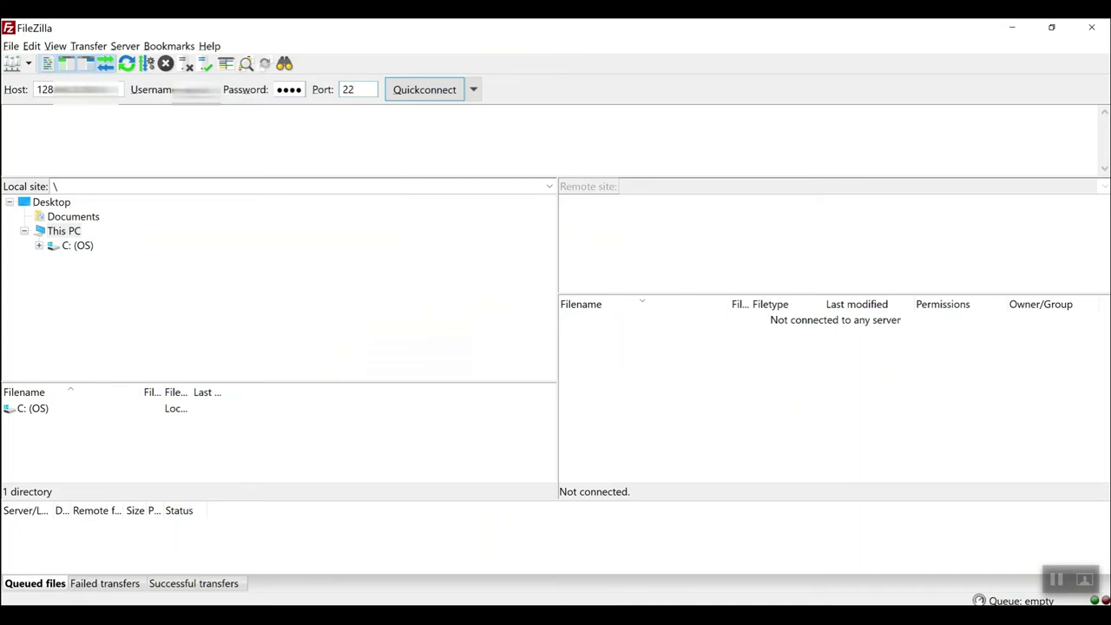
double_click(355, 90)
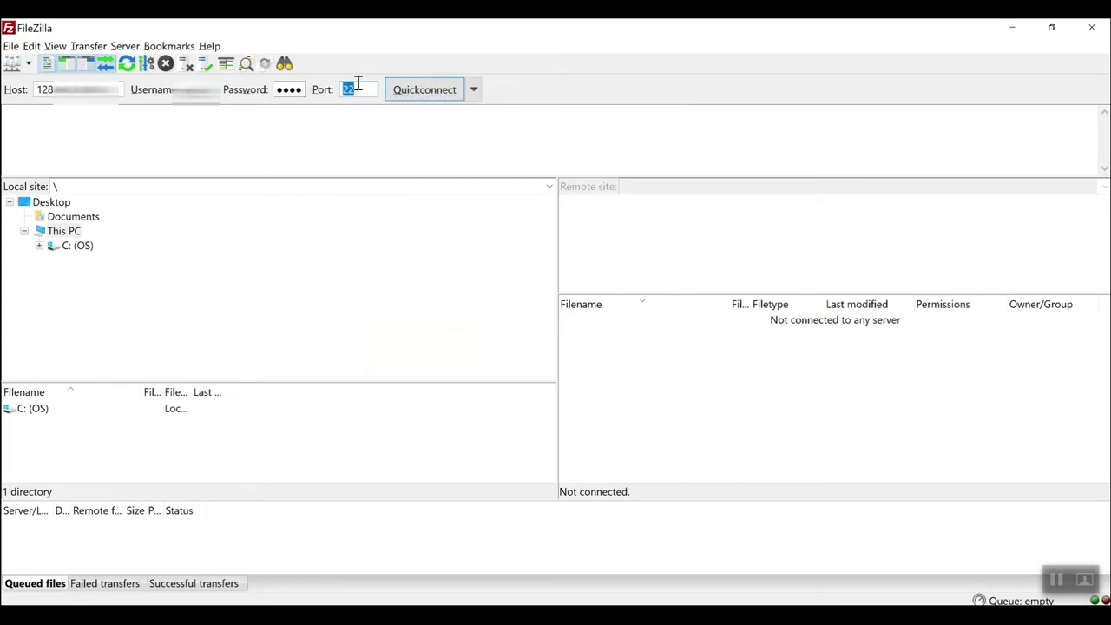
left_click(441, 94)
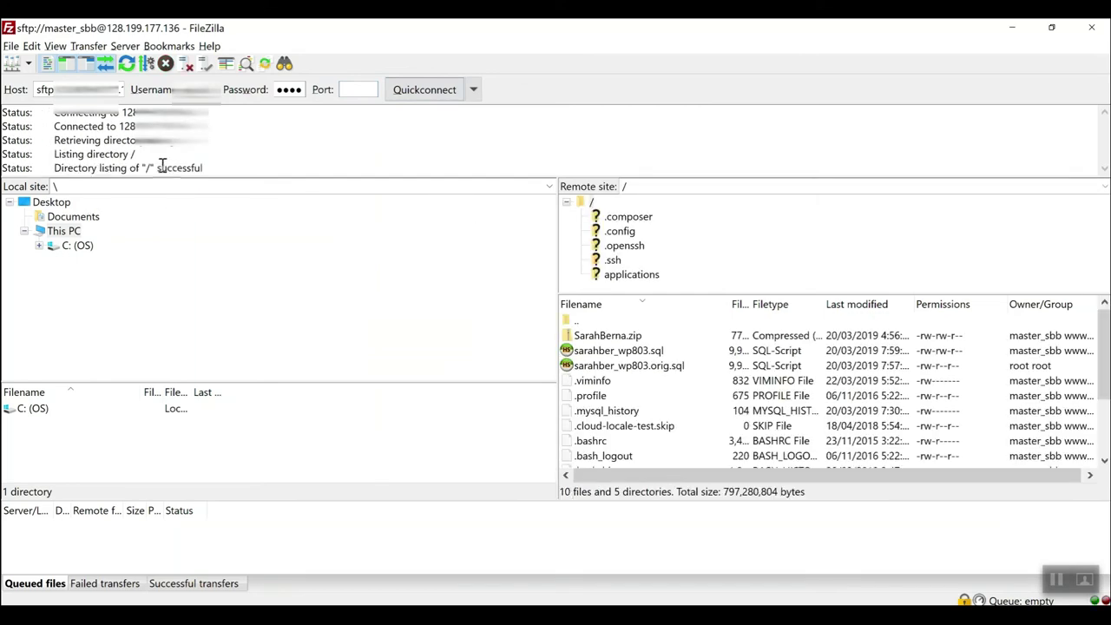
Open the server's applications/eskmypxfdd/public_html folder, which contains only index.php.
left_click_drag(57, 170, 202, 167)
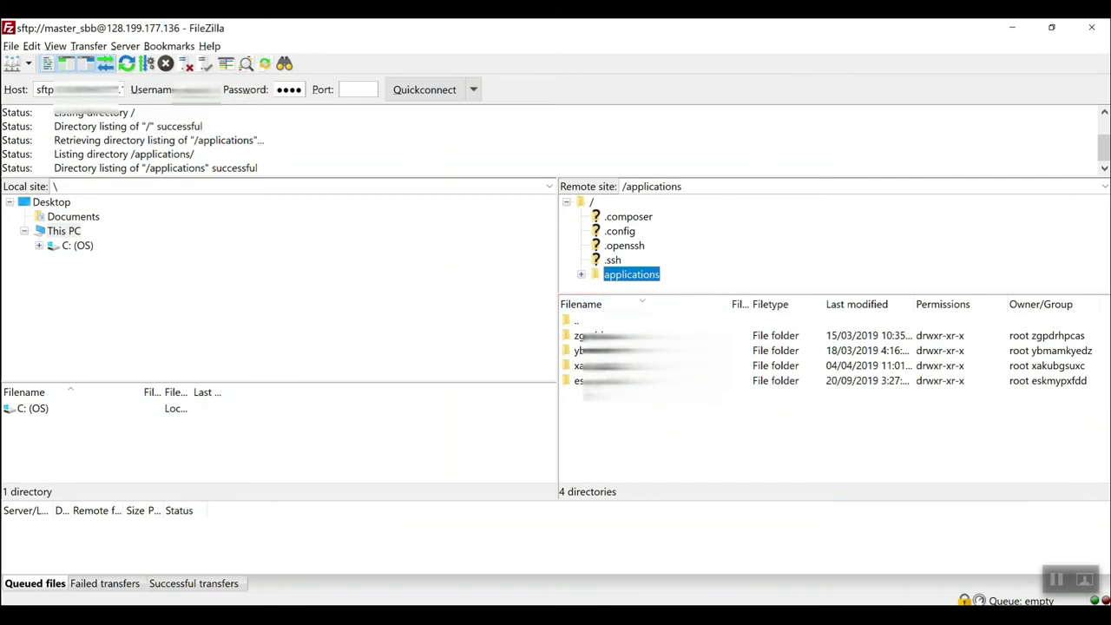
left_click(598, 380)
double_click(607, 381)
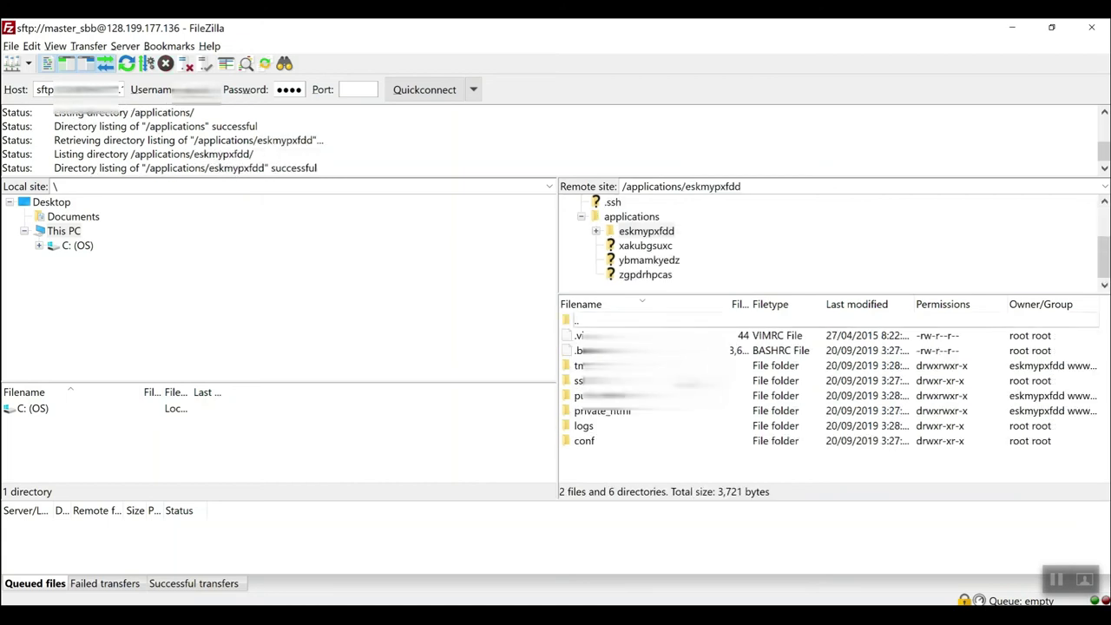
left_click(611, 399)
double_click(605, 398)
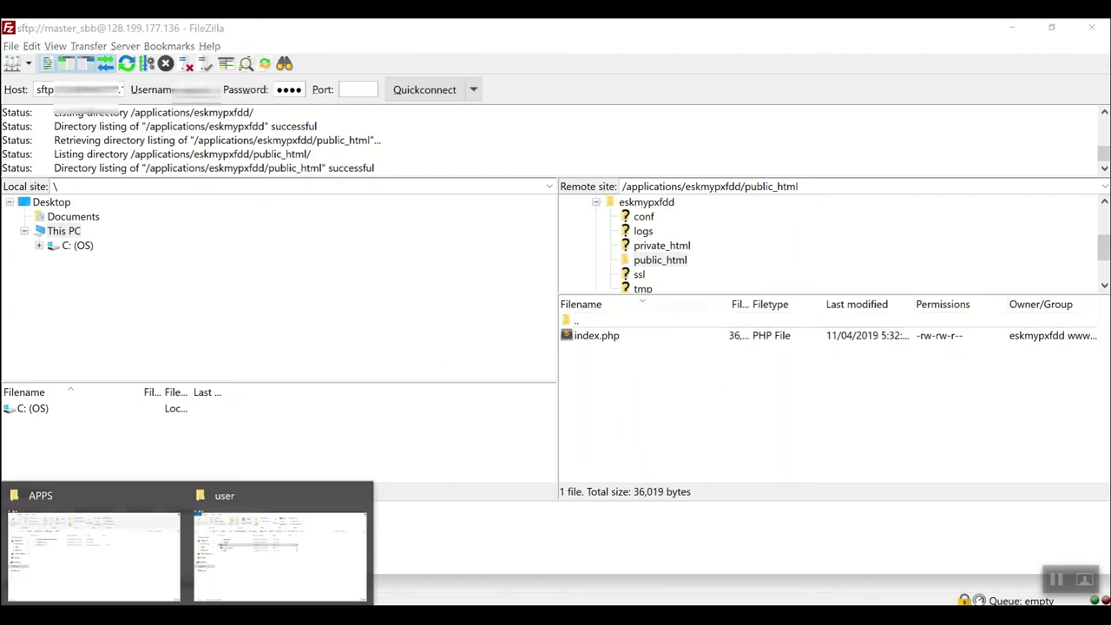
Copy the inner YOURLS-1.7.3 folder's full path from File Explorer's address bar and return to FileZilla.
left_click(243, 551)
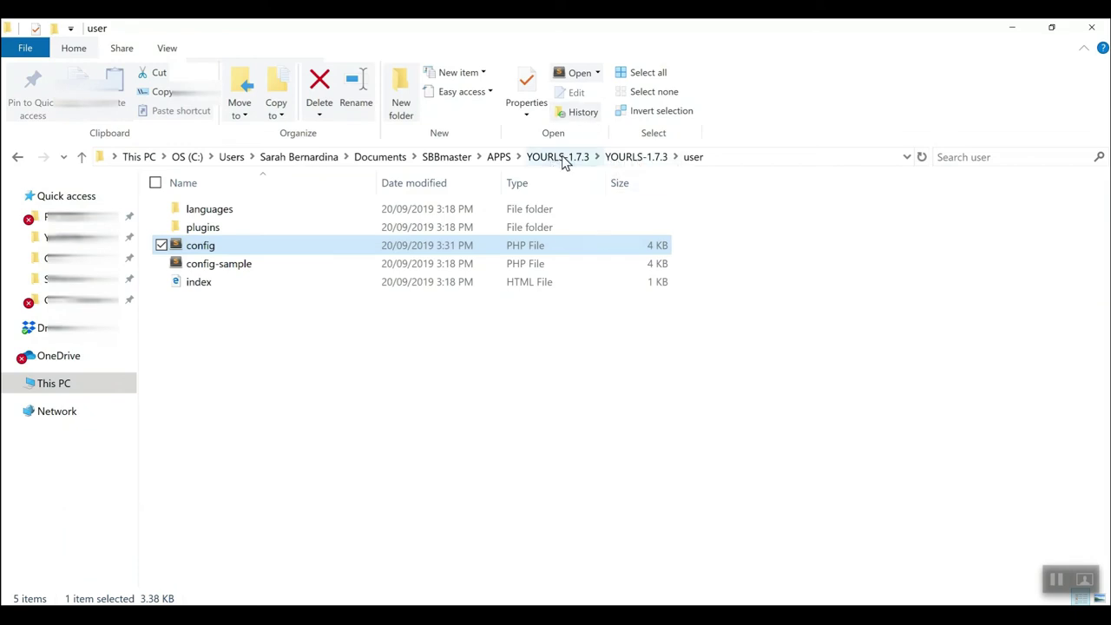
left_click(639, 159)
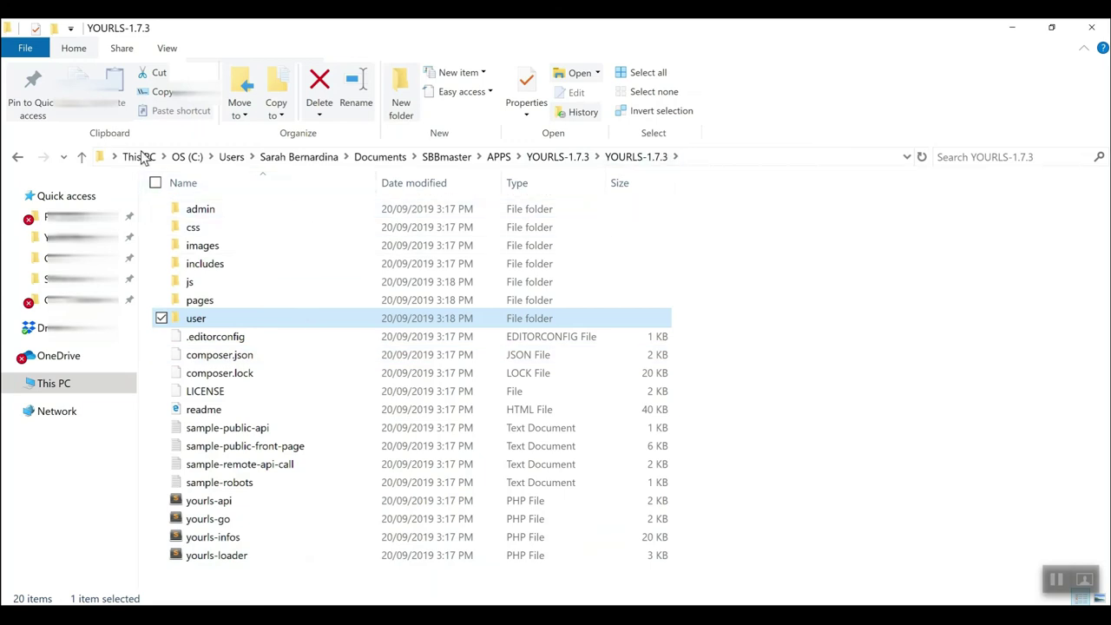
left_click(701, 157)
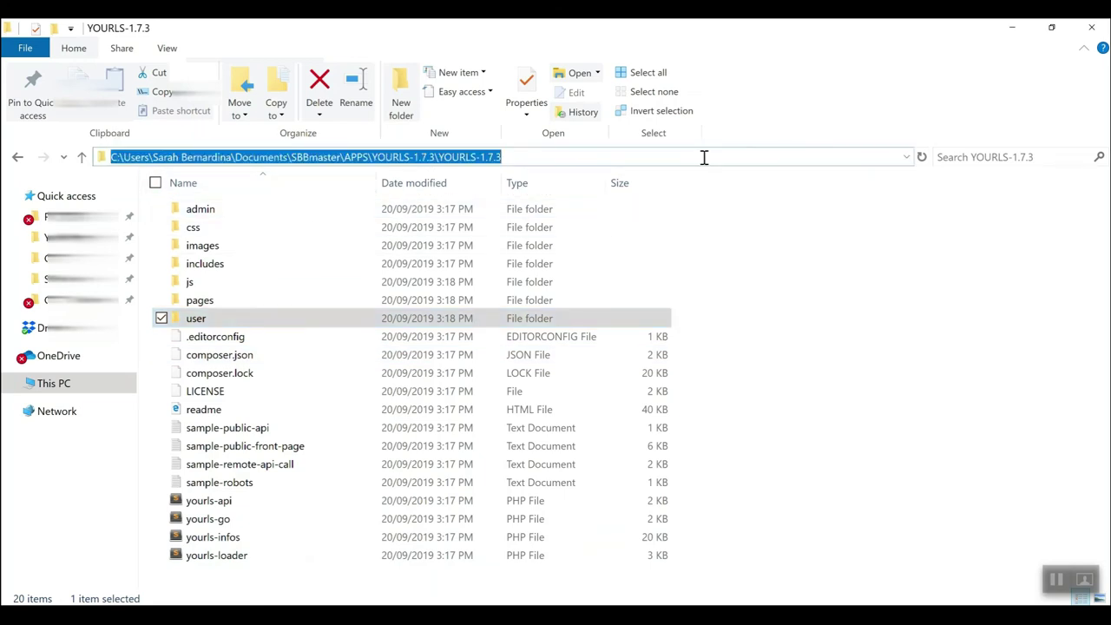
right_click(471, 163)
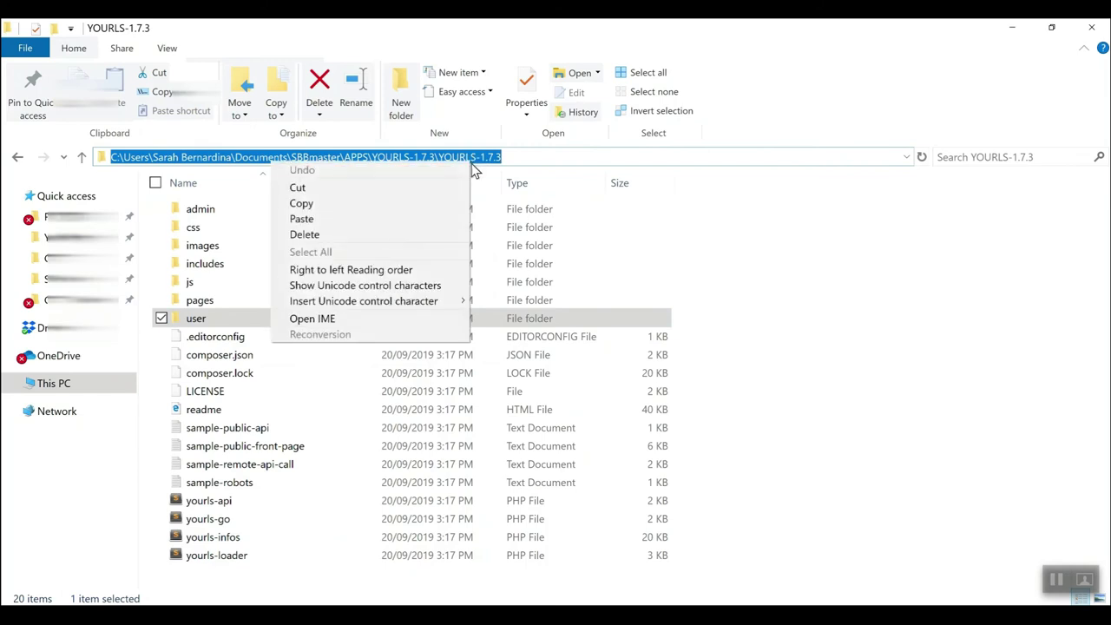
left_click(356, 208)
key("alt+Tab")
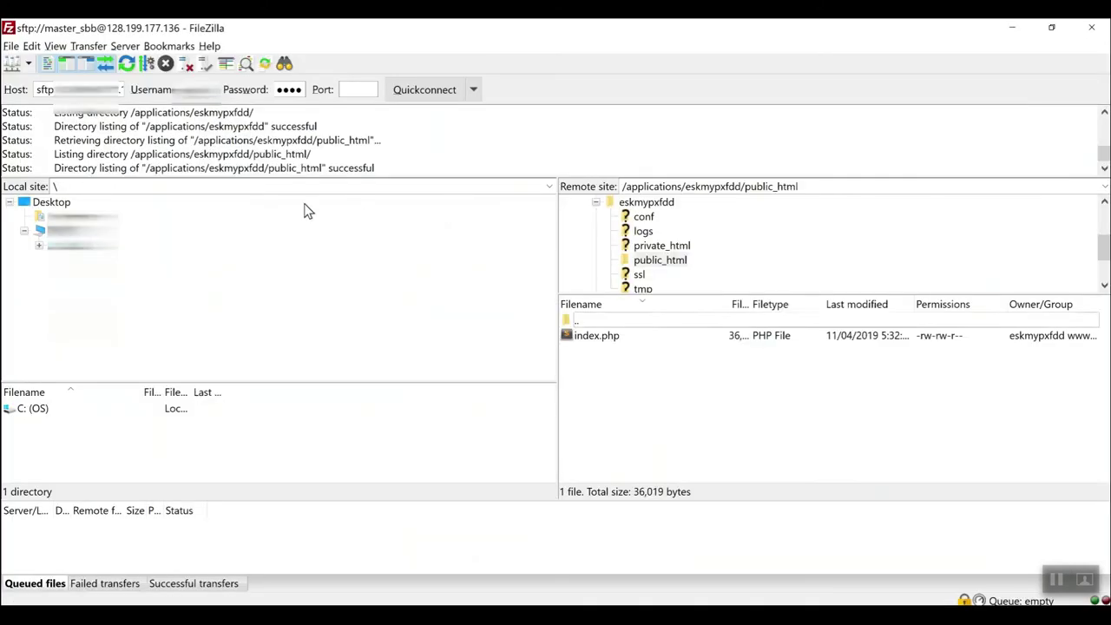
Set FileZilla's local site to the copied inner YOURLS-1.7.3 folder path.
left_click(171, 185)
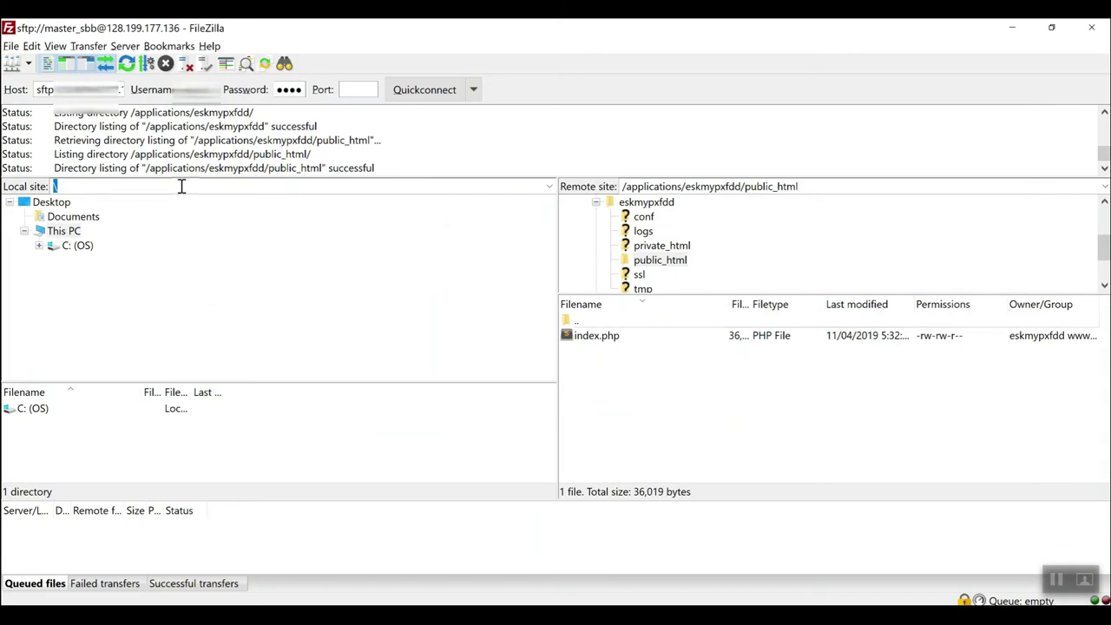
right_click(181, 187)
left_click(136, 248)
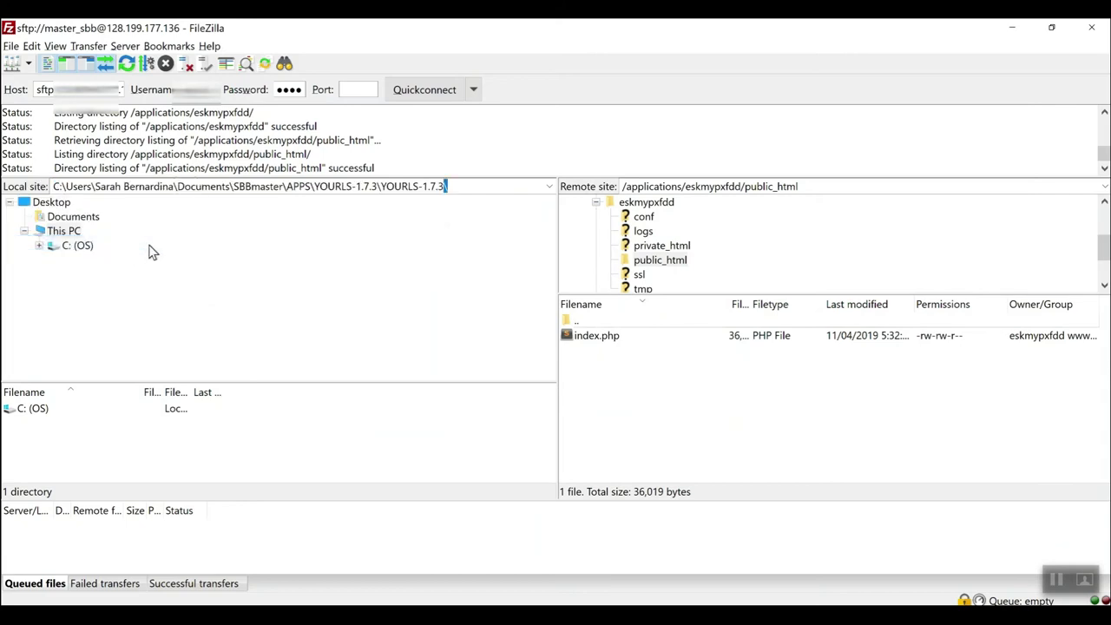
key("Return")
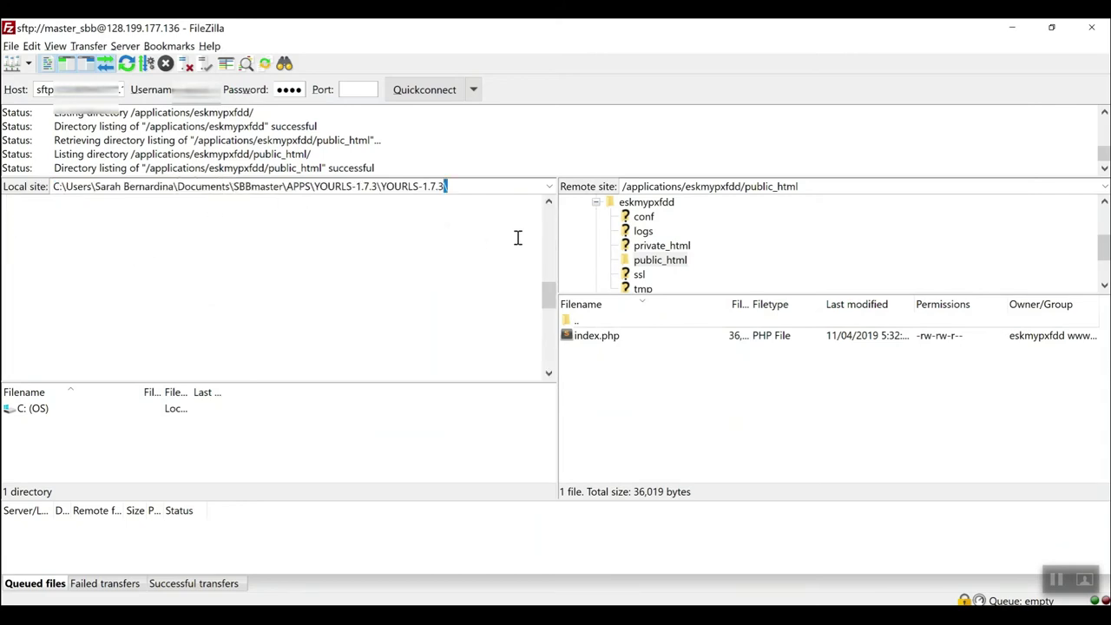
left_click_drag(550, 299, 550, 314)
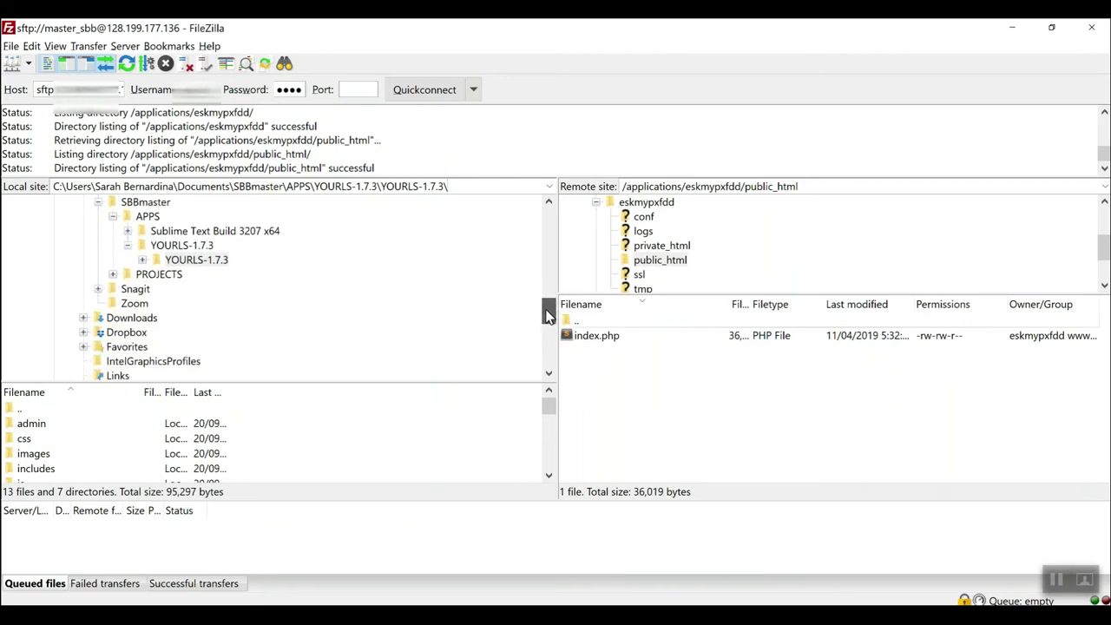
left_click(143, 260)
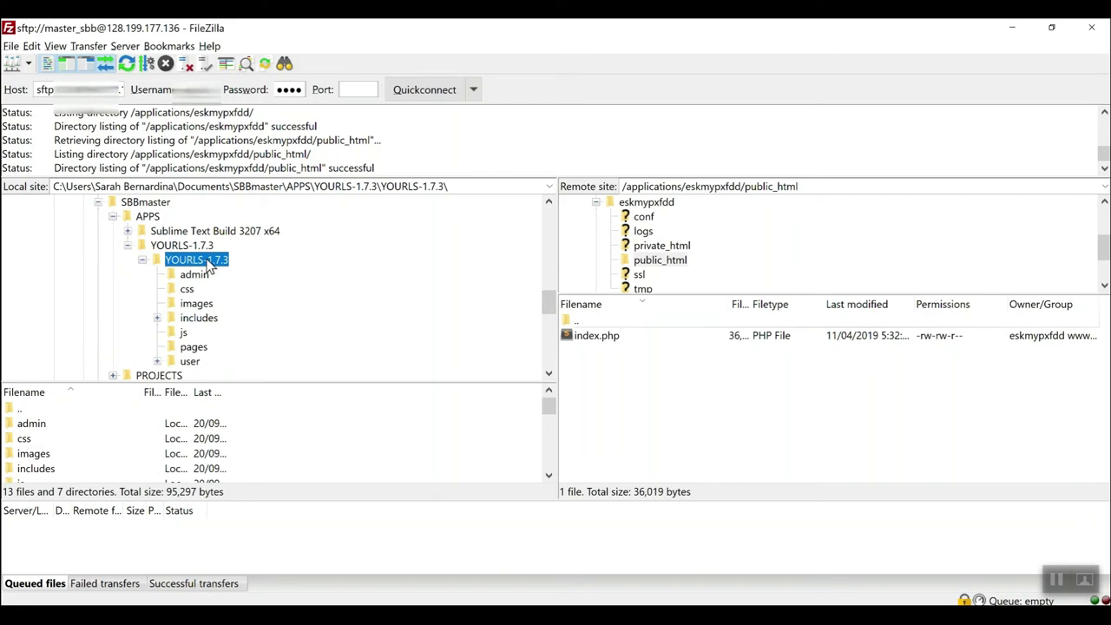
left_click_drag(190, 381, 190, 284)
Select all 13 files and 7 directories in the local YOURLS-1.7.3 folder.
key("alt+Tab")
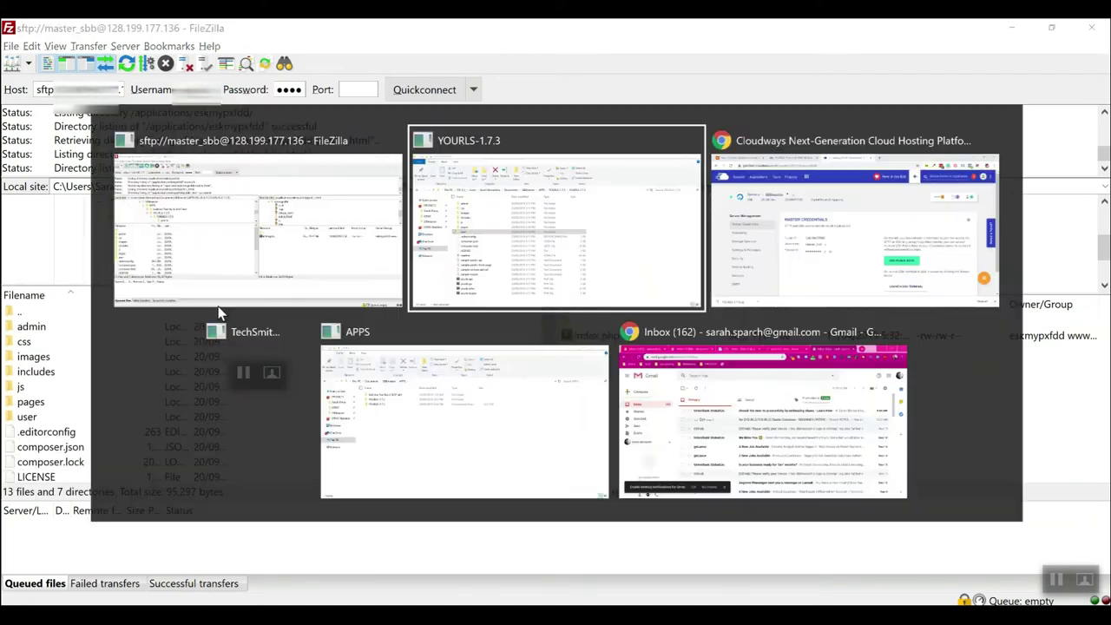
key("alt+Tab")
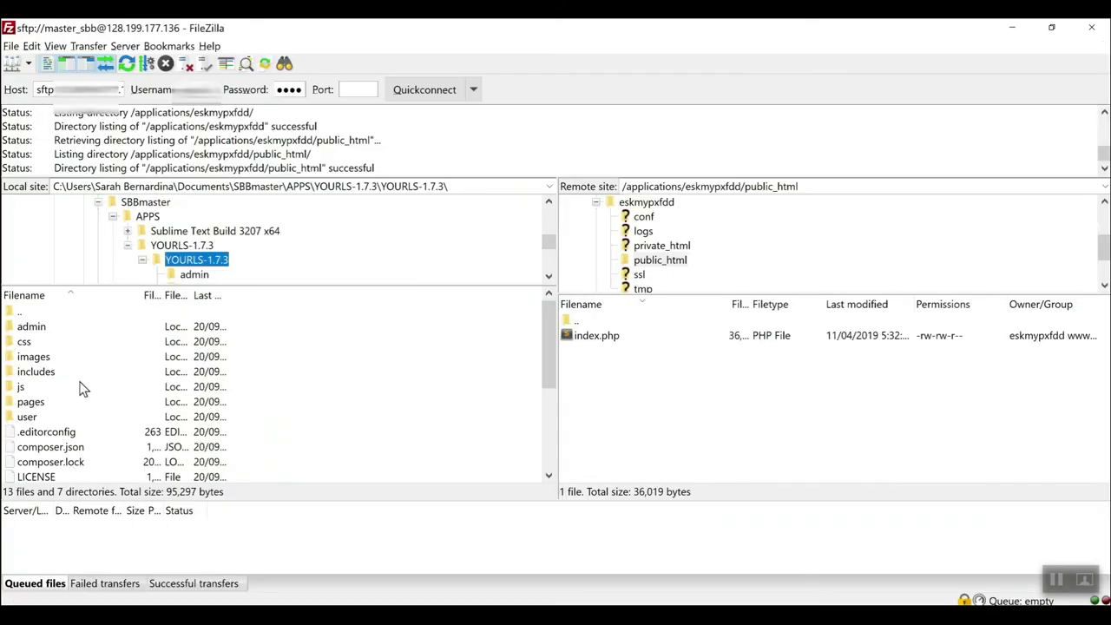
left_click(45, 328)
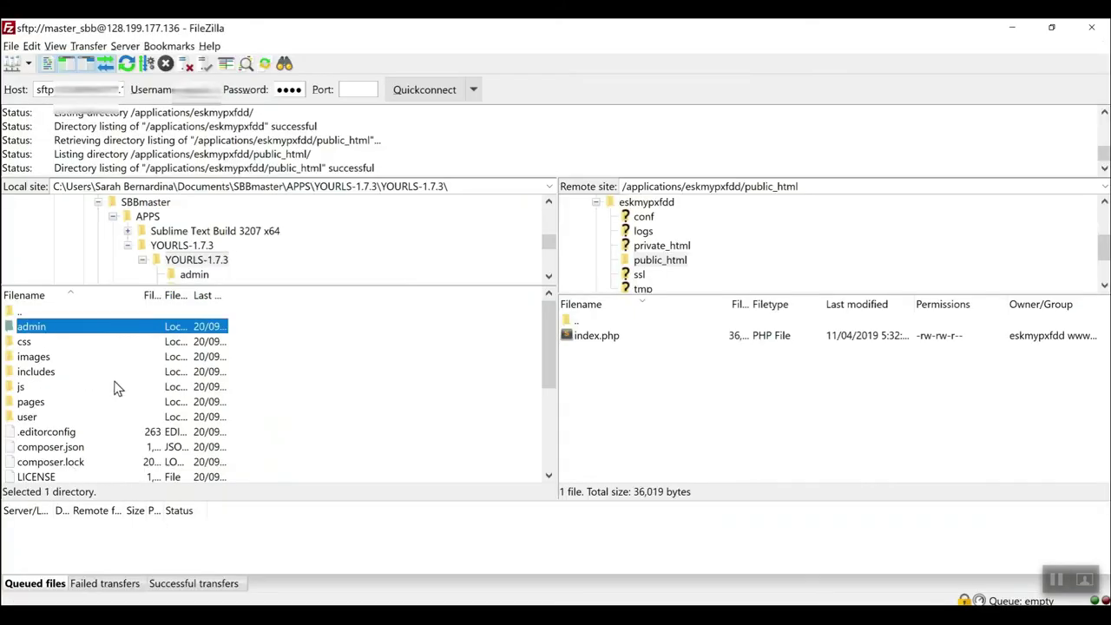
key("ctrl+a")
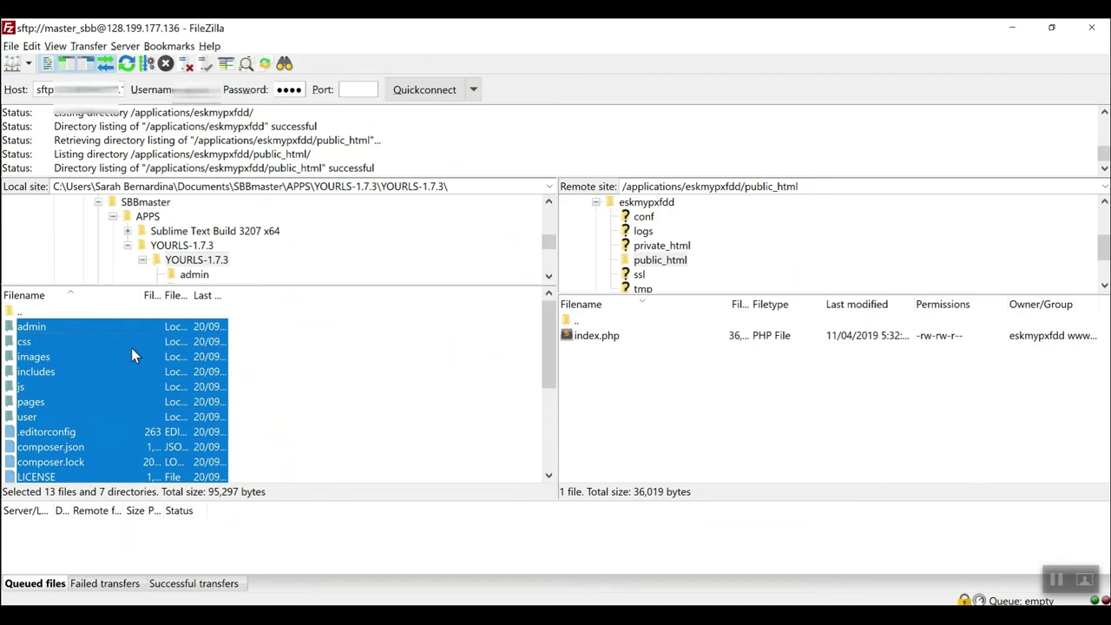
right_click(132, 354)
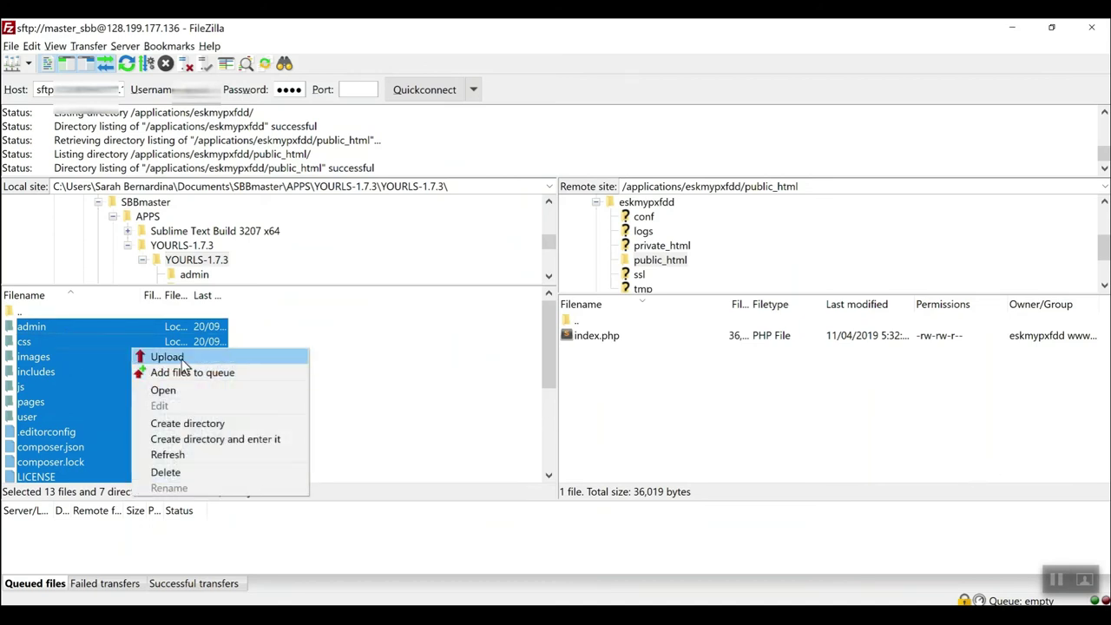
Upload the selected YOURLS files to public_html and watch the queued and completed transfers.
left_click(168, 357)
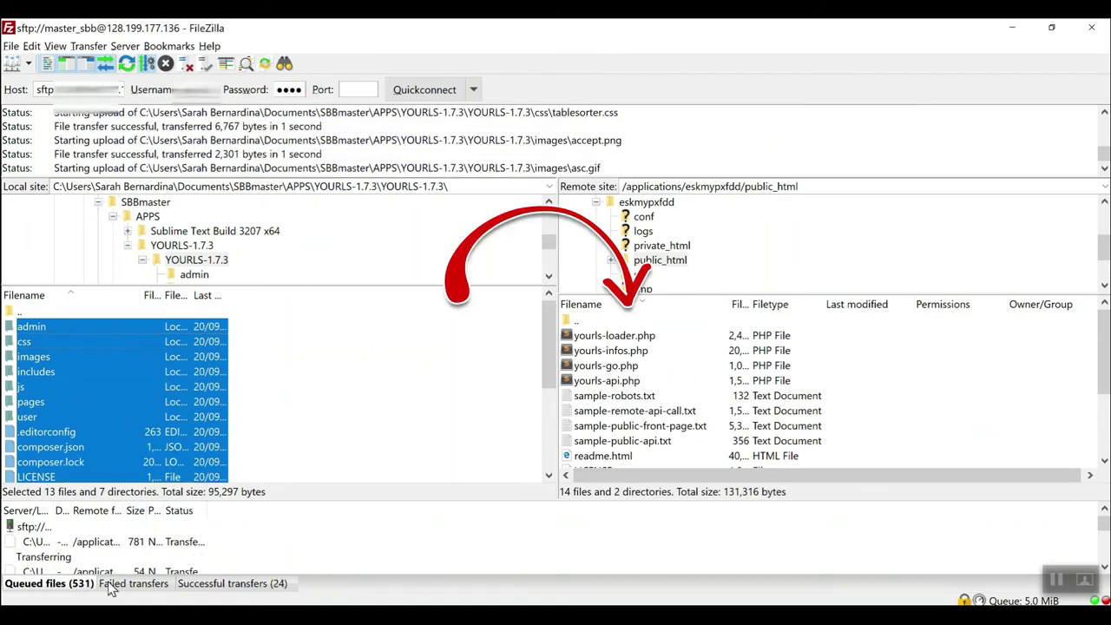
left_click(194, 589)
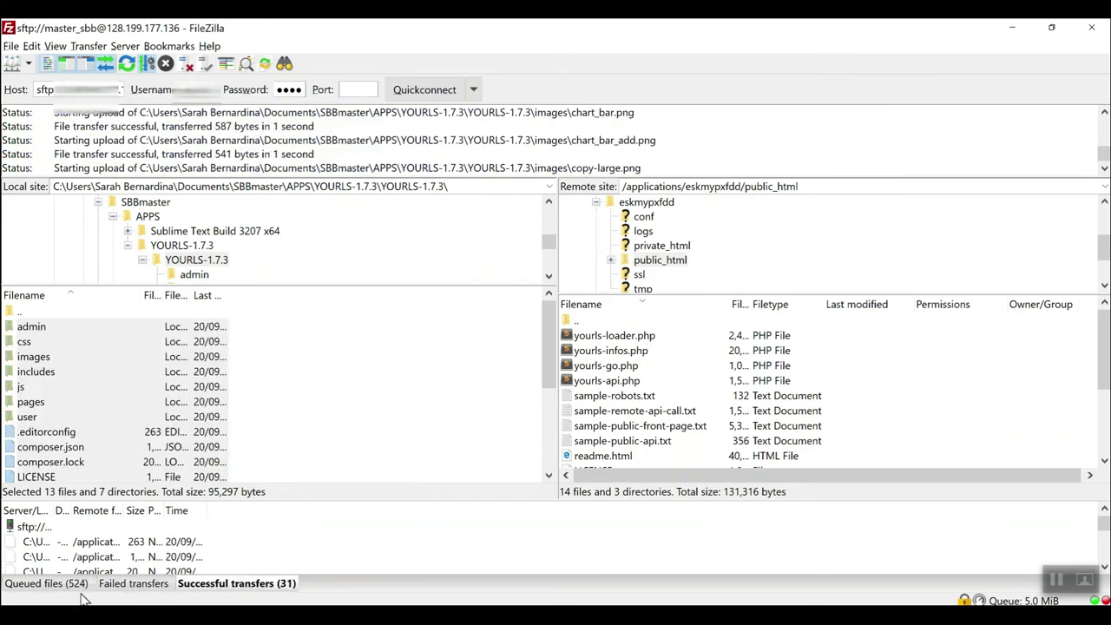
left_click(55, 587)
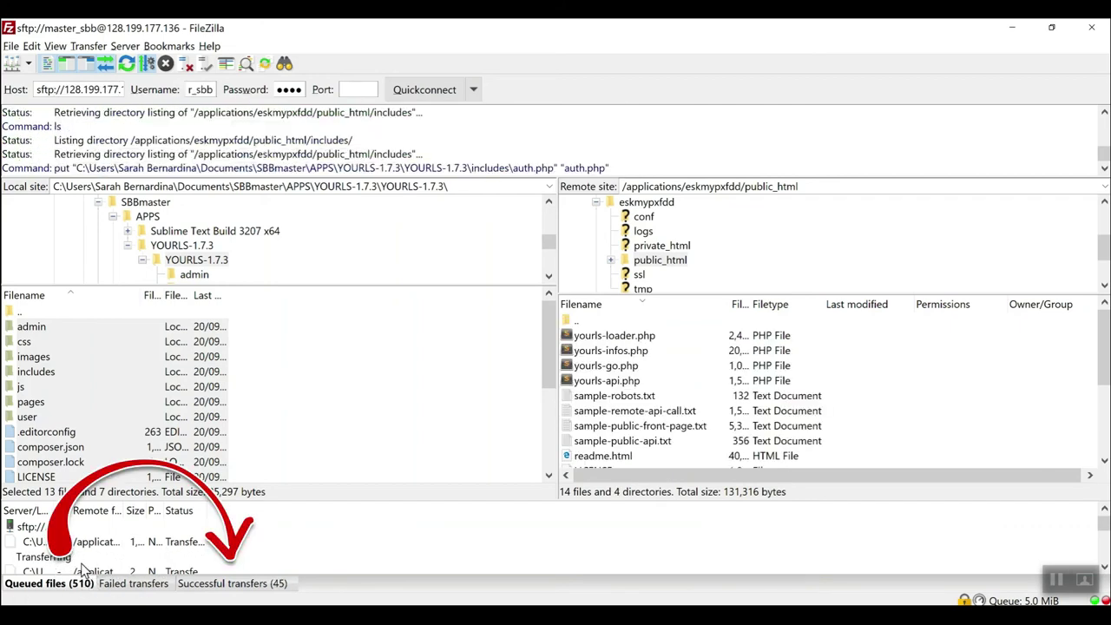
left_click(227, 585)
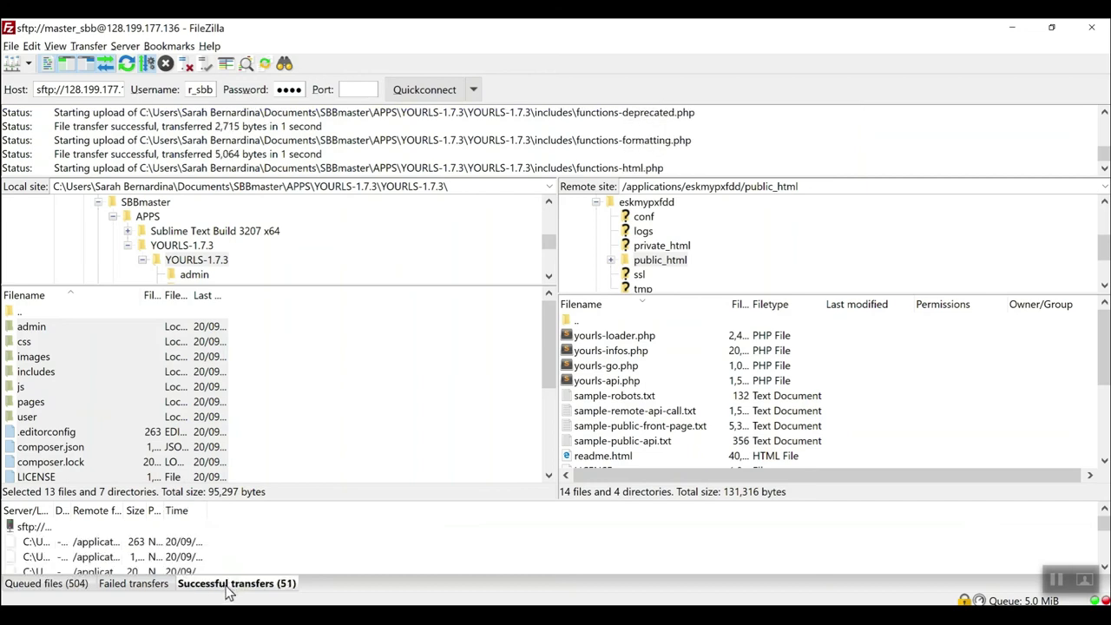
left_click(77, 585)
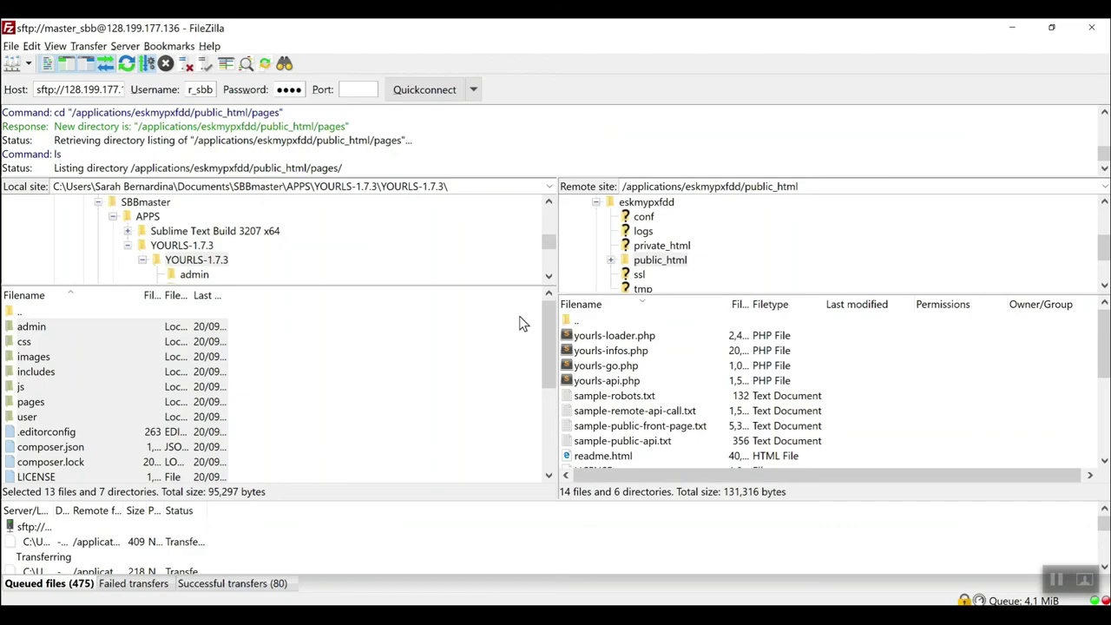
key("alt+Tab")
key("alt+Tab")
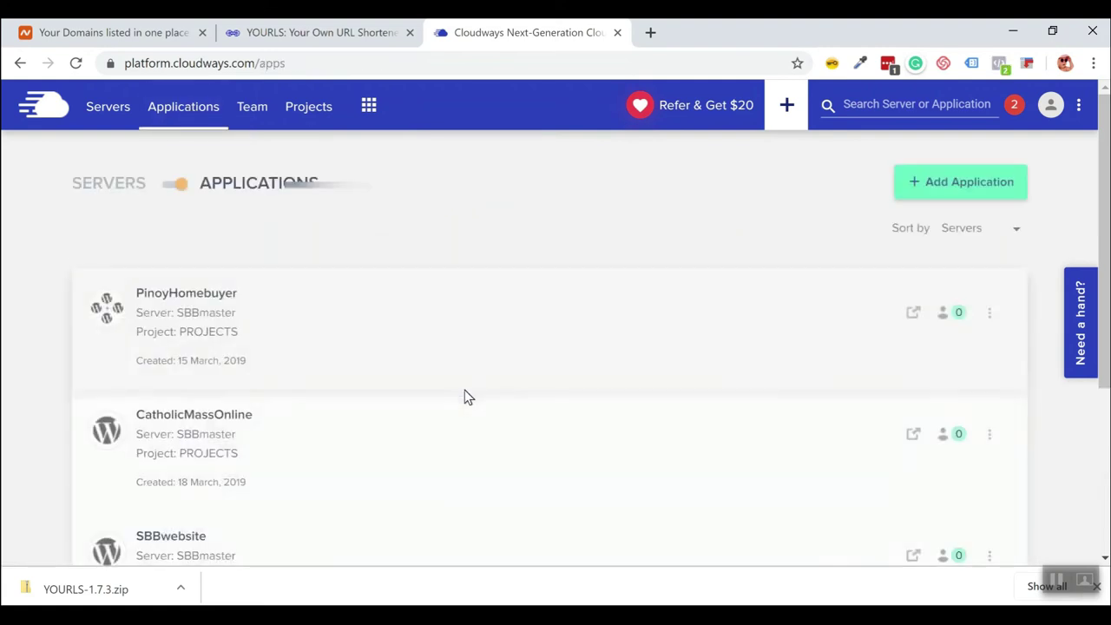
Enter asenso.tips as the primary domain in the Asenso Tips app's Domain Management and save.
scroll(464, 389, "down", 3)
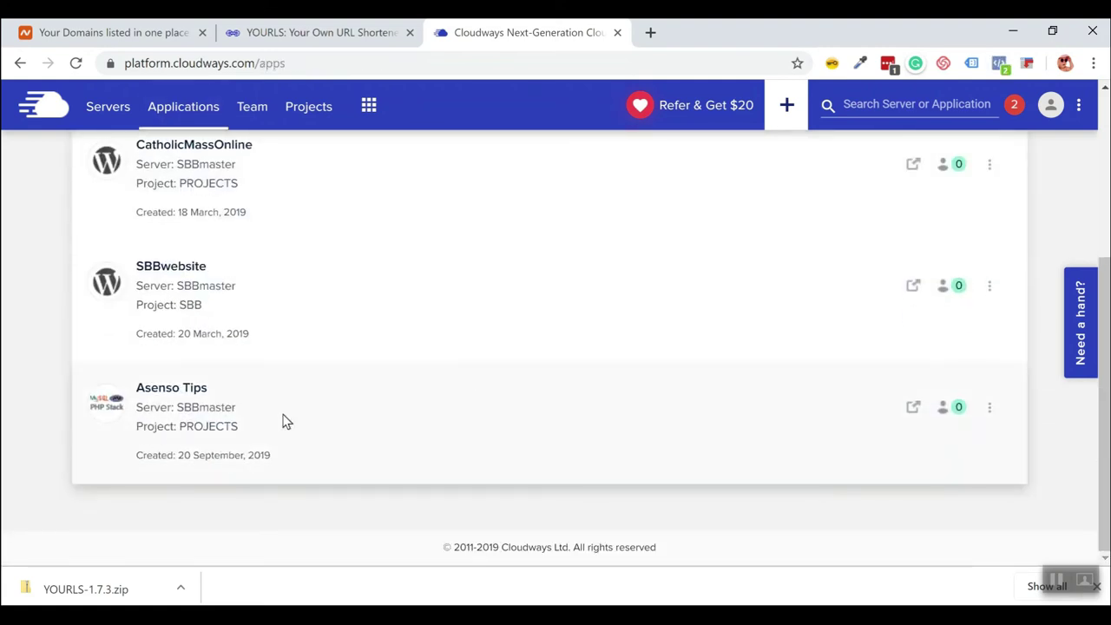
left_click(286, 422)
scroll(203, 352, "down", 2)
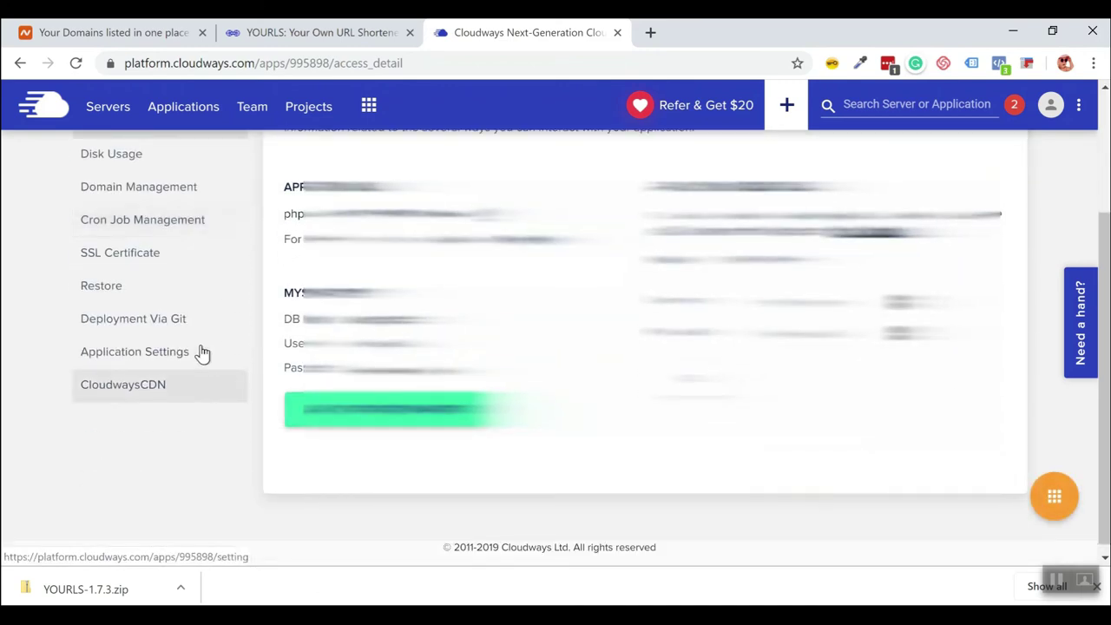
scroll(189, 322, "up", 2)
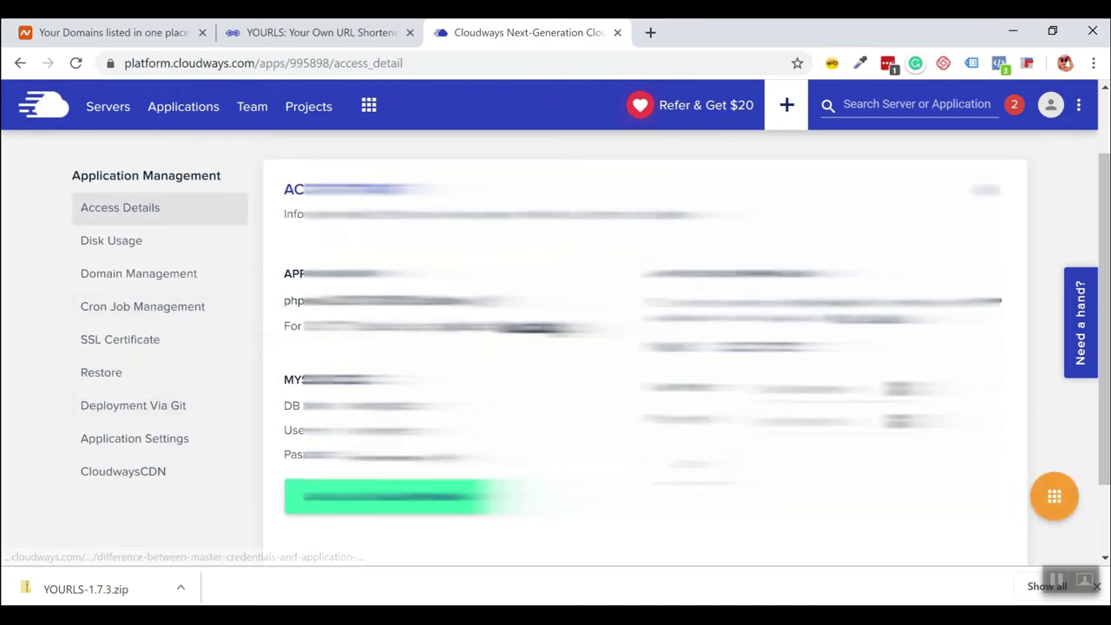
scroll(203, 295, "up", 1)
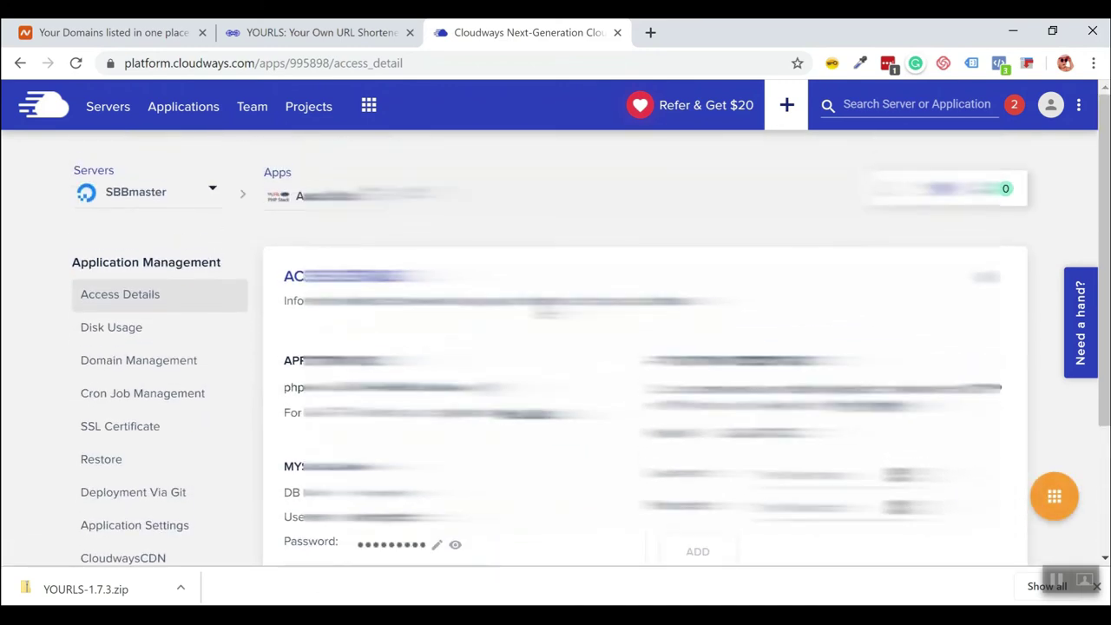
left_click(147, 369)
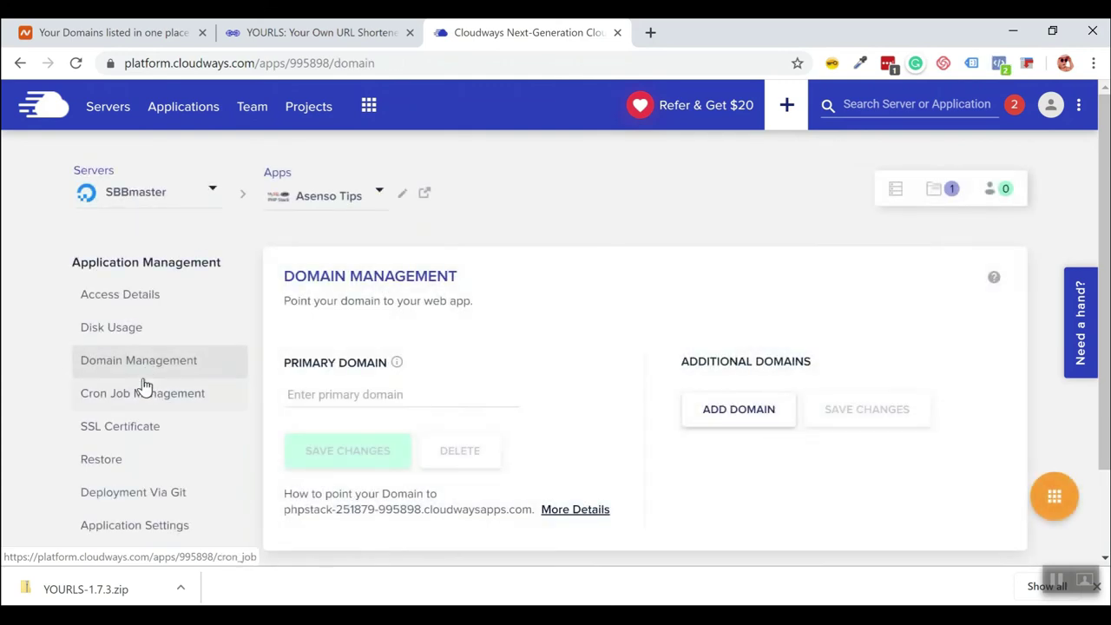
scroll(498, 342, "down", 1)
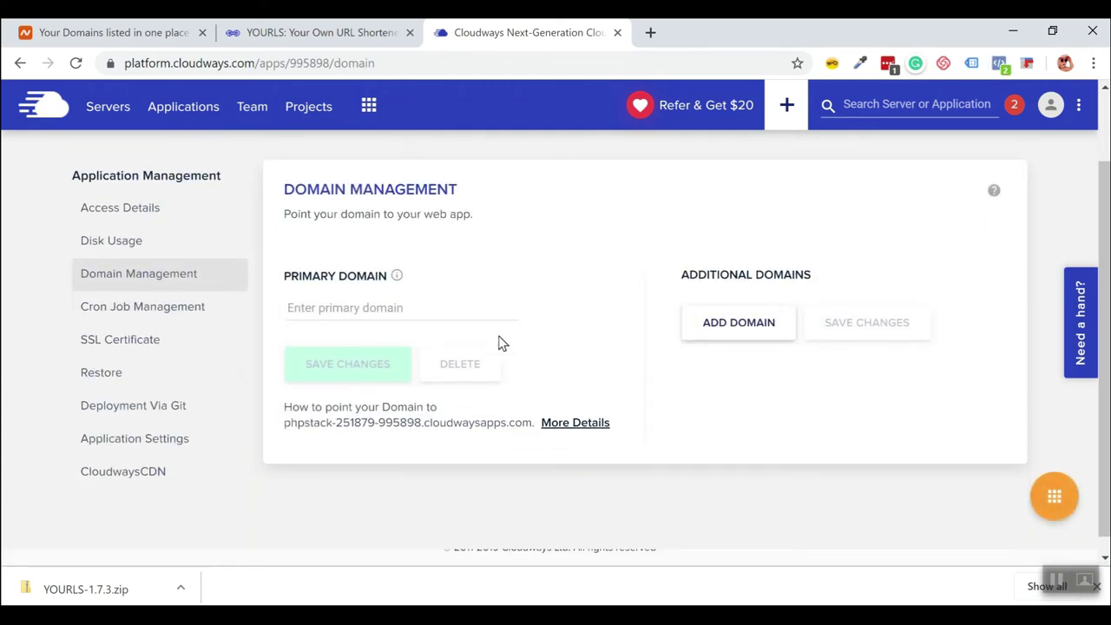
left_click(373, 317)
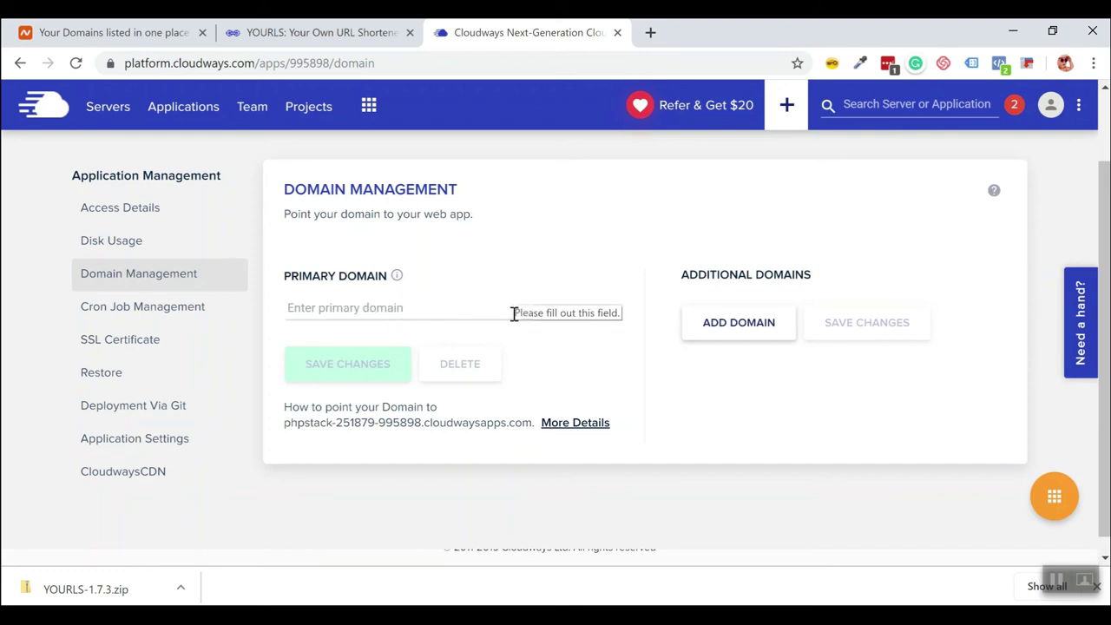
type("ase")
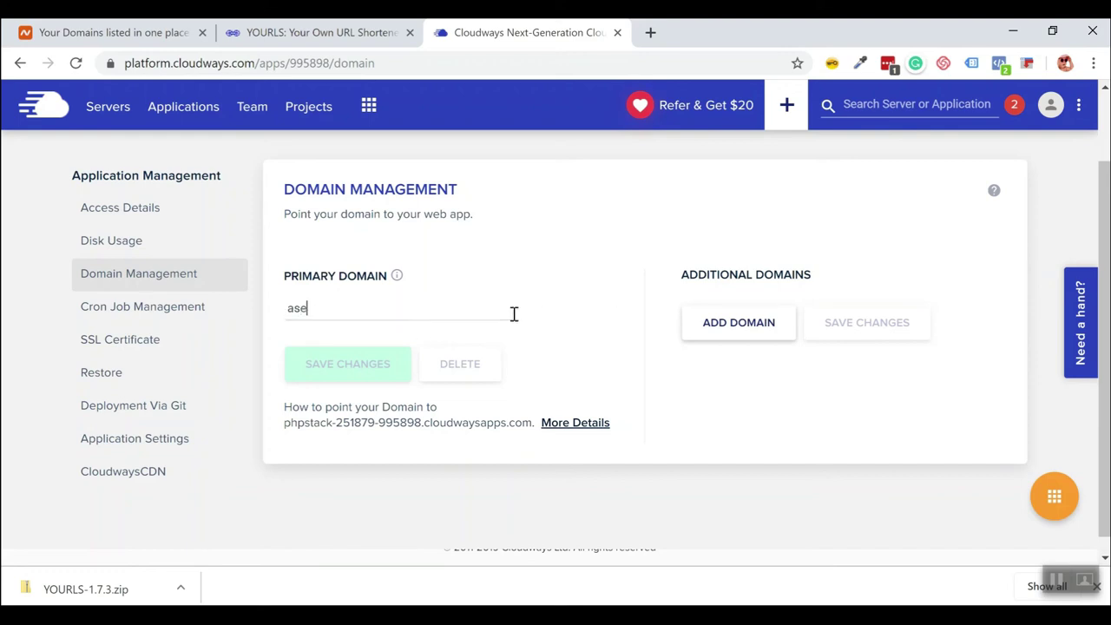
type("nso.tip")
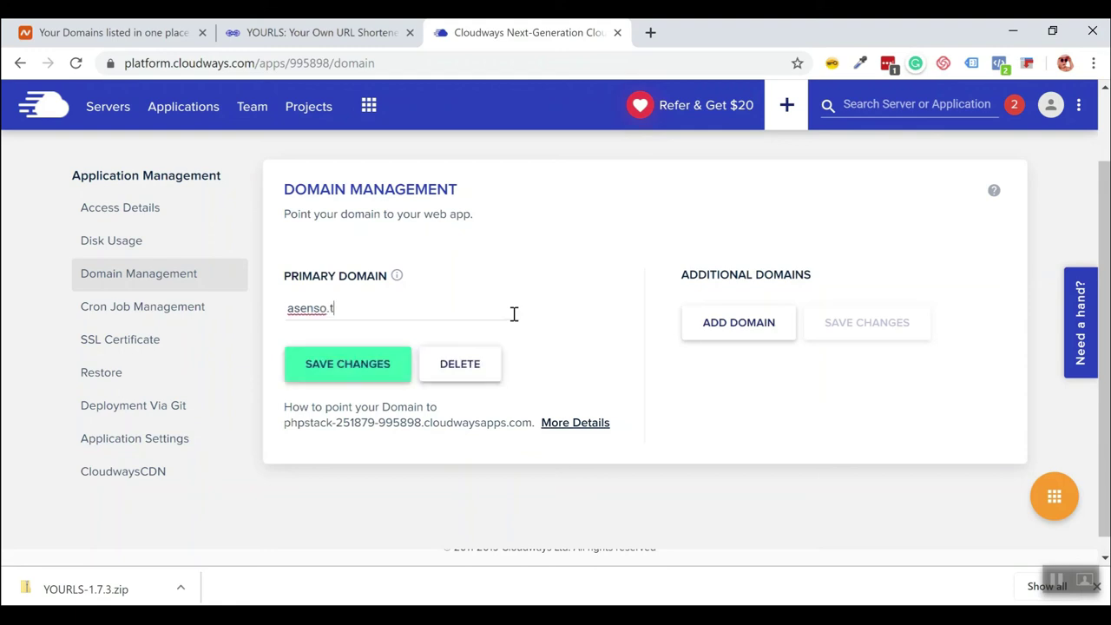
left_click_drag(377, 311, 235, 311)
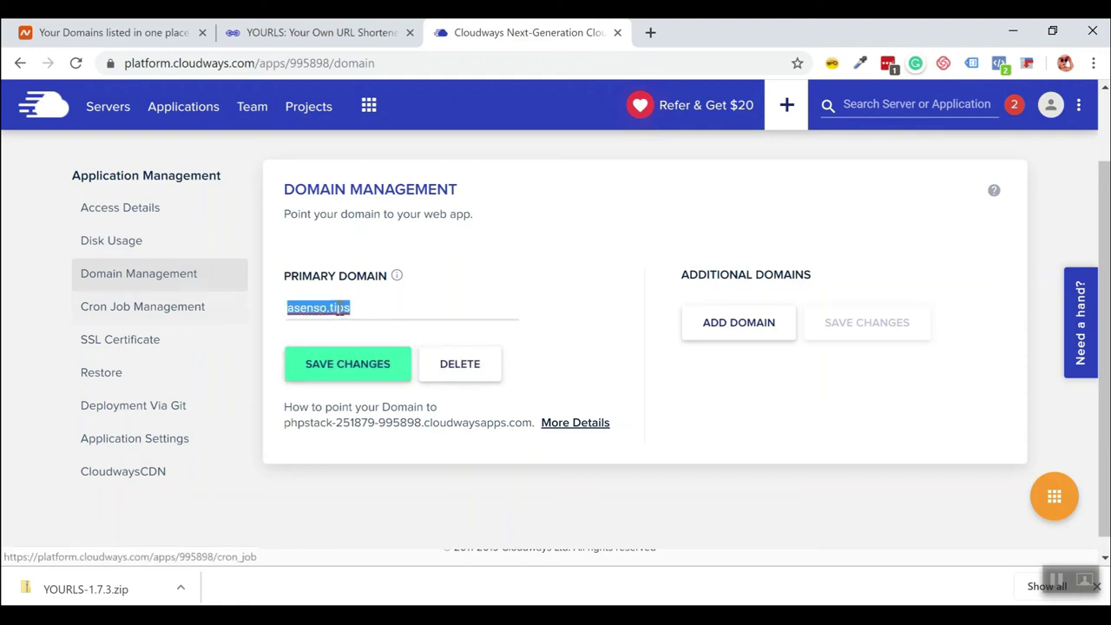
left_click(348, 382)
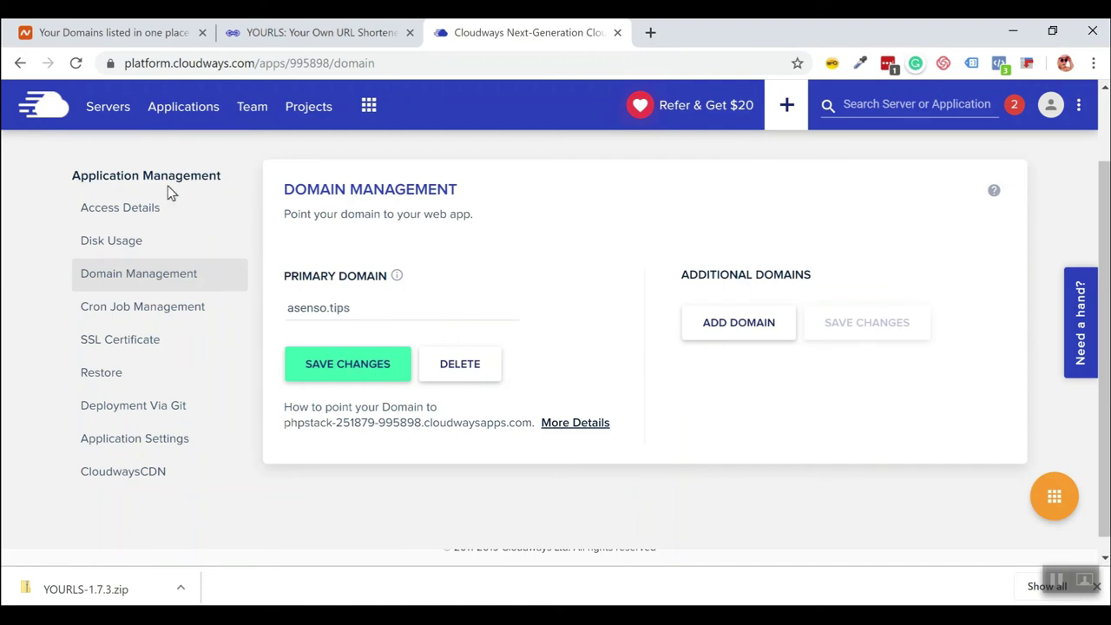
Verify the Application URL reads asenso.tips in Access Details and copy the public IP.
left_click(142, 217)
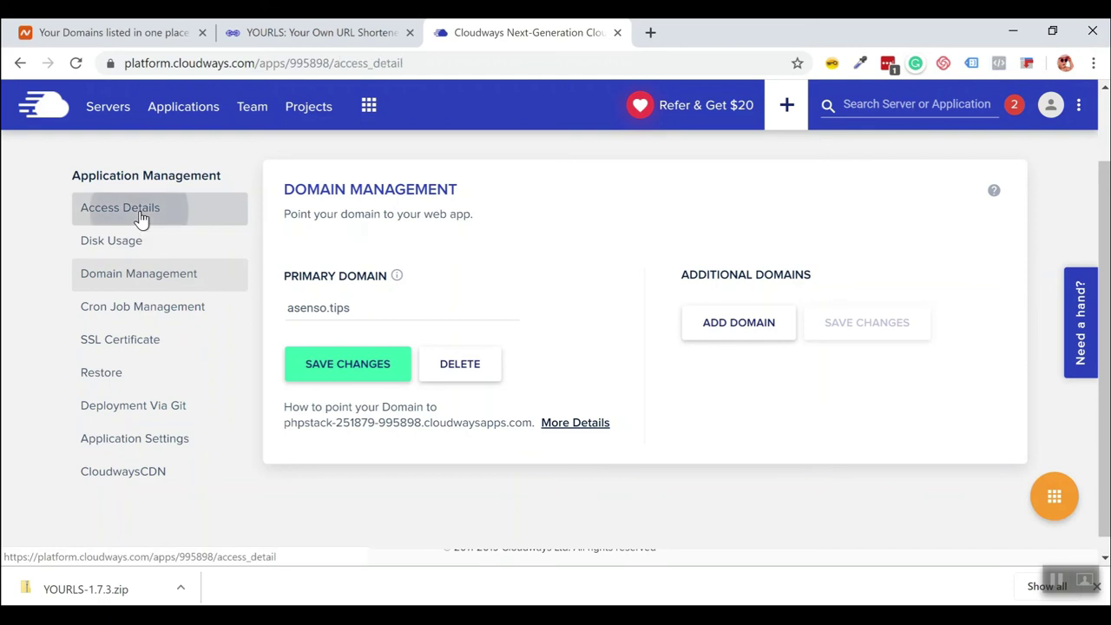
scroll(353, 317, "down", 1)
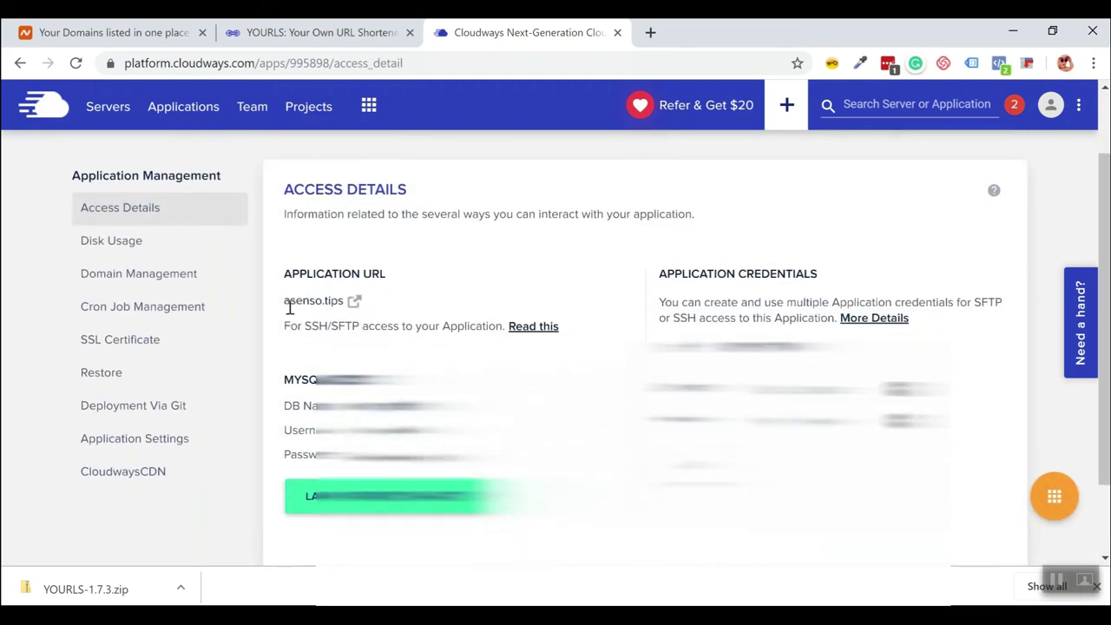
left_click_drag(284, 306, 344, 304)
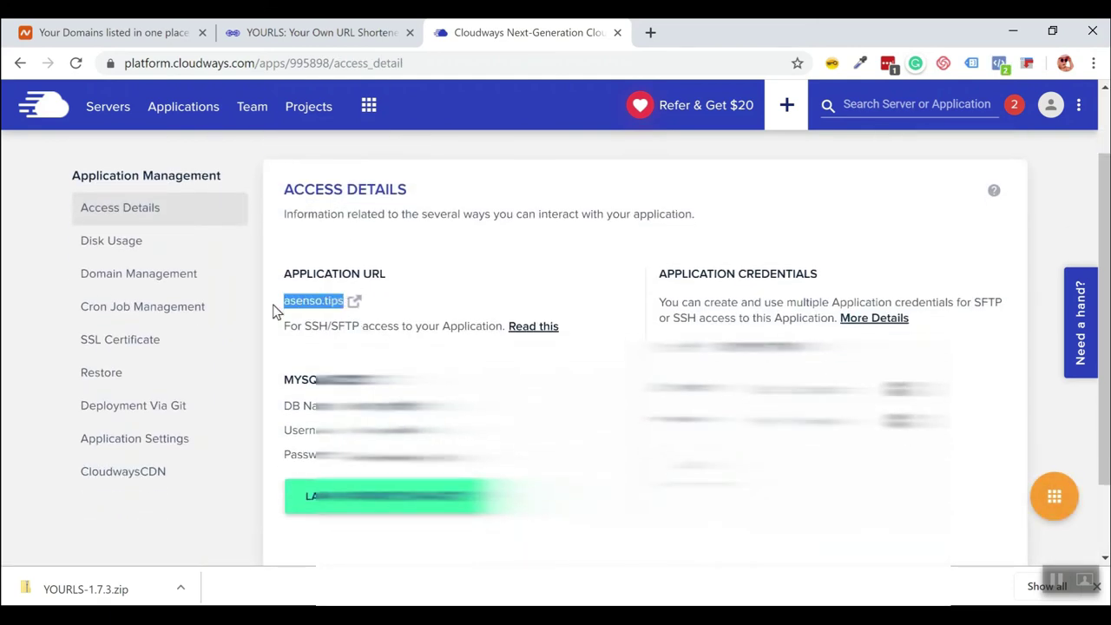
left_click(463, 307)
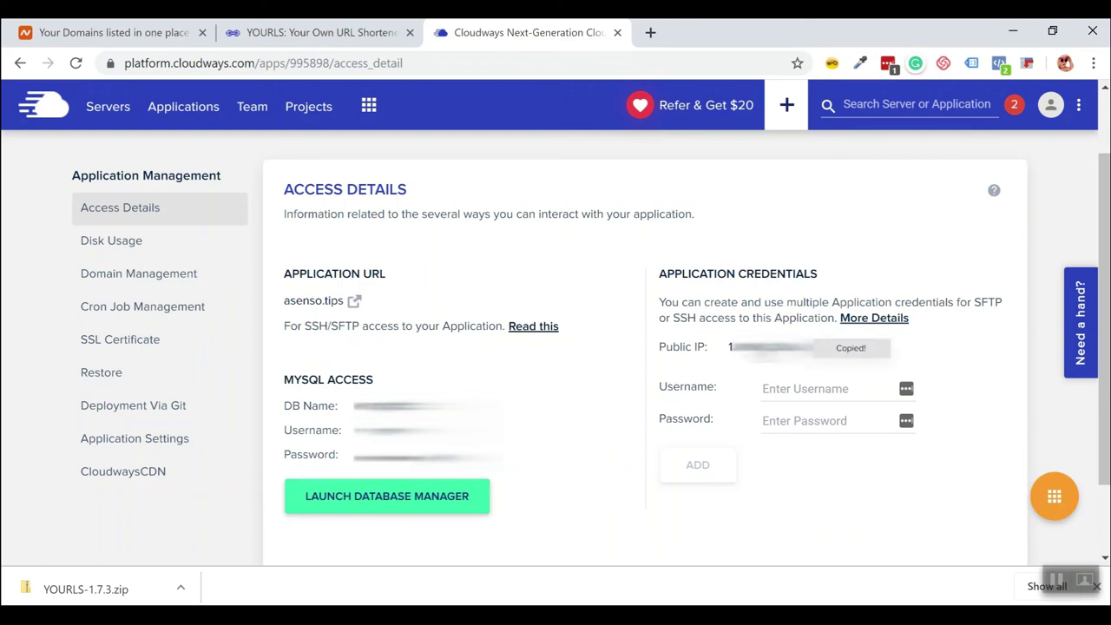
left_click(106, 38)
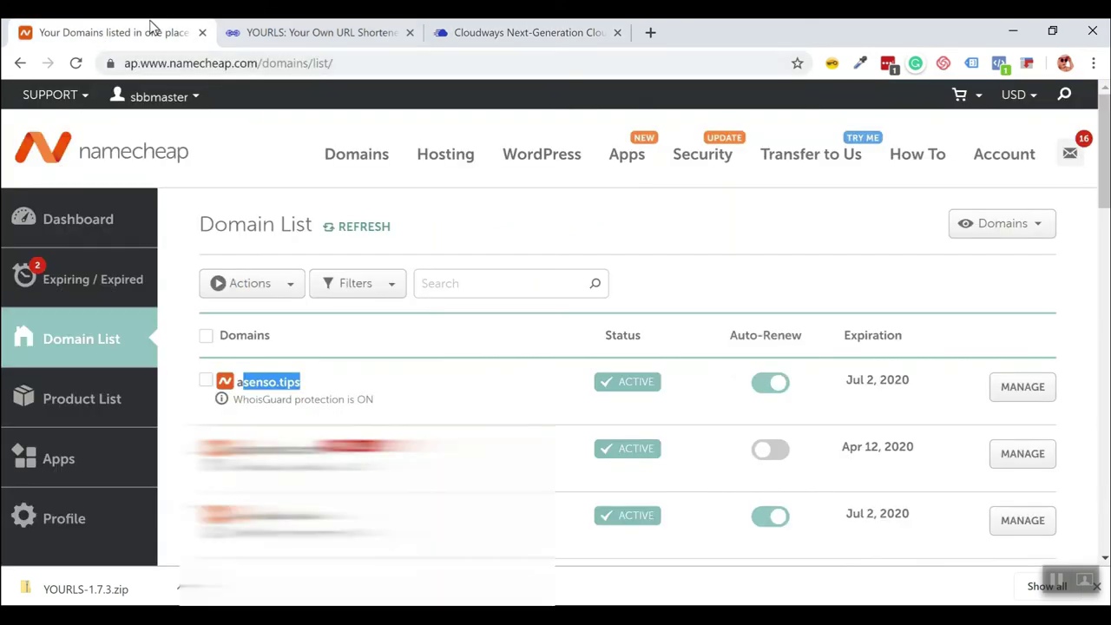
Open asenso.tips domain management in Namecheap and go to its Advanced DNS host records.
left_click(814, 280)
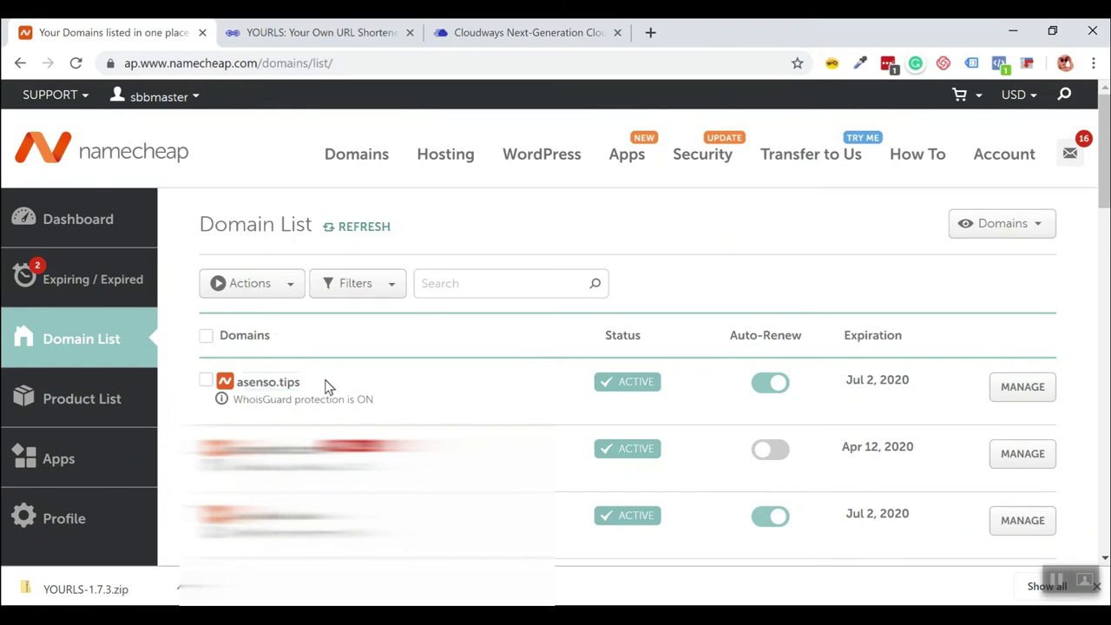
left_click(1030, 390)
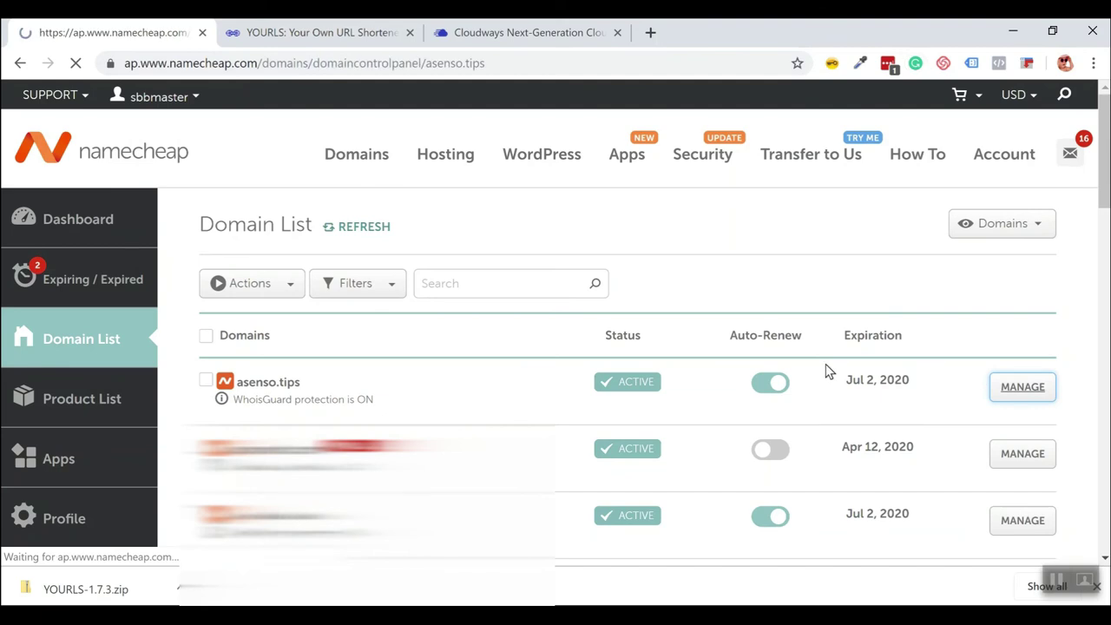
scroll(799, 346, "down", 2)
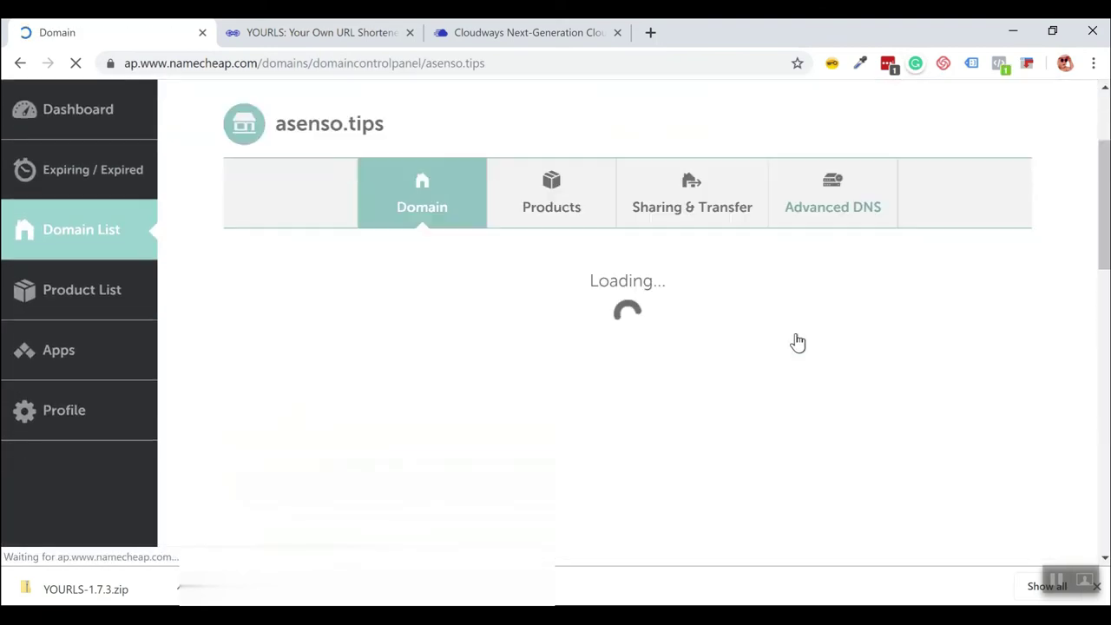
left_click(830, 212)
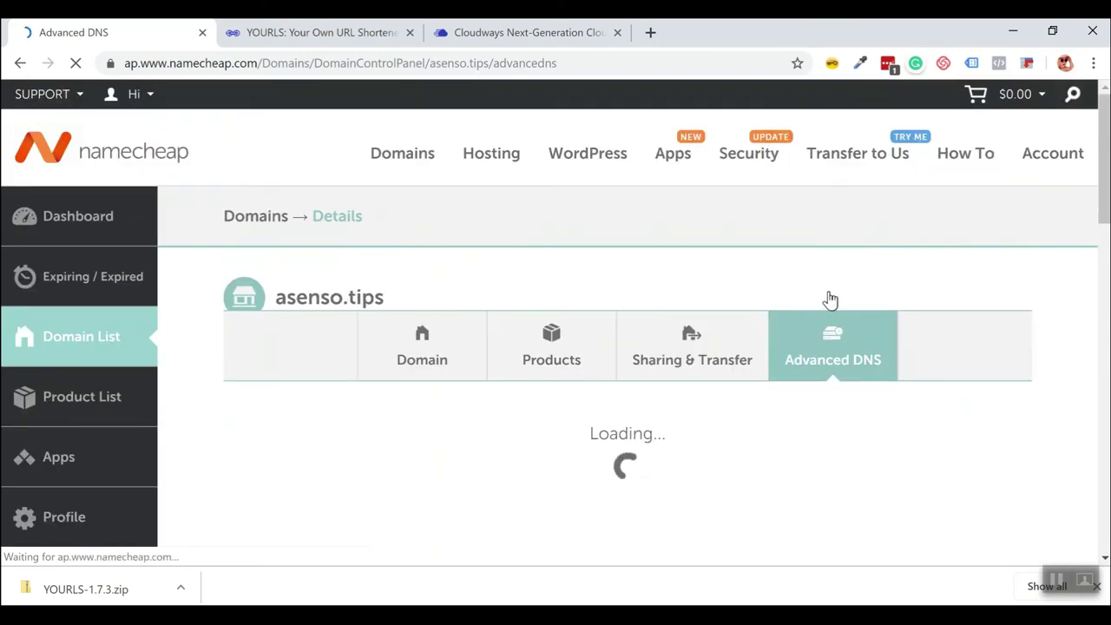
scroll(830, 299, "down", 5)
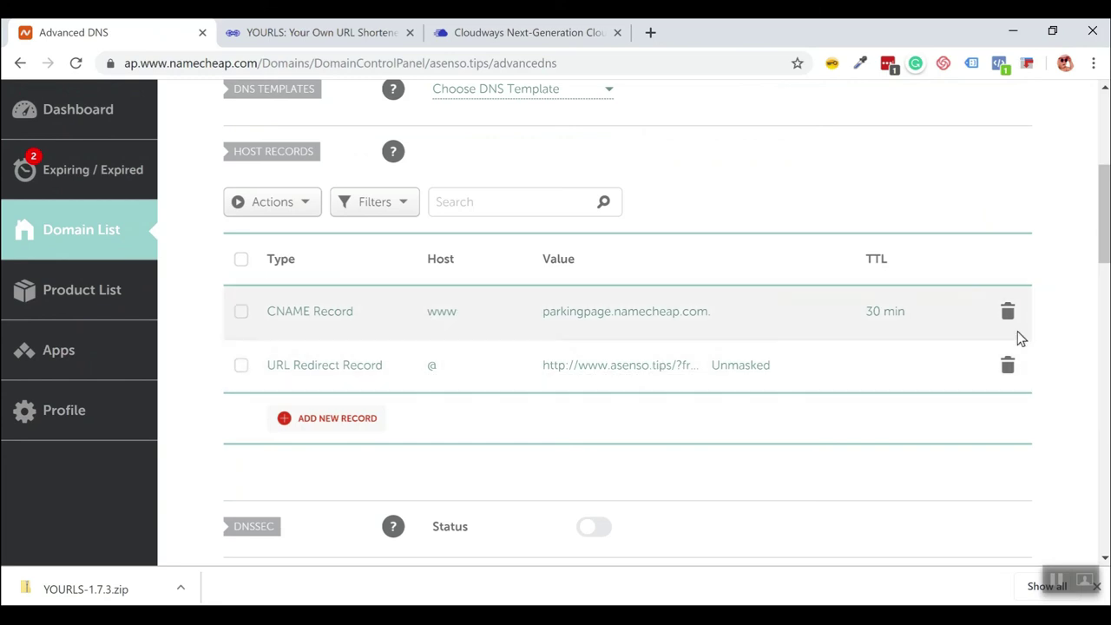
Add and save an A record with host @ pointing to 128.199.177.136.
left_click(337, 418)
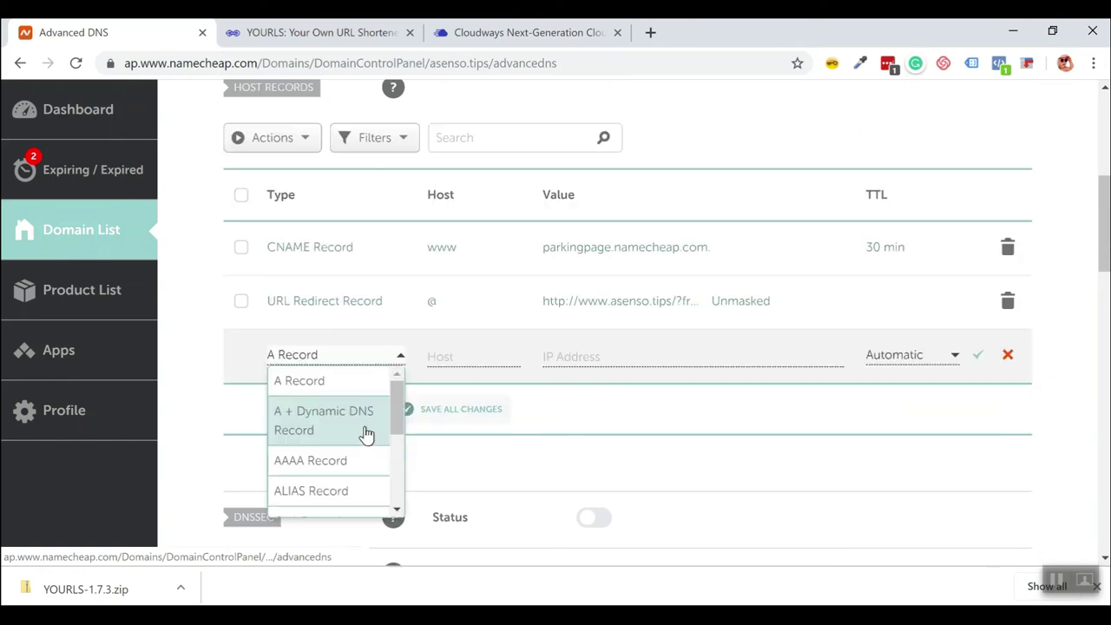
left_click(317, 391)
left_click(471, 357)
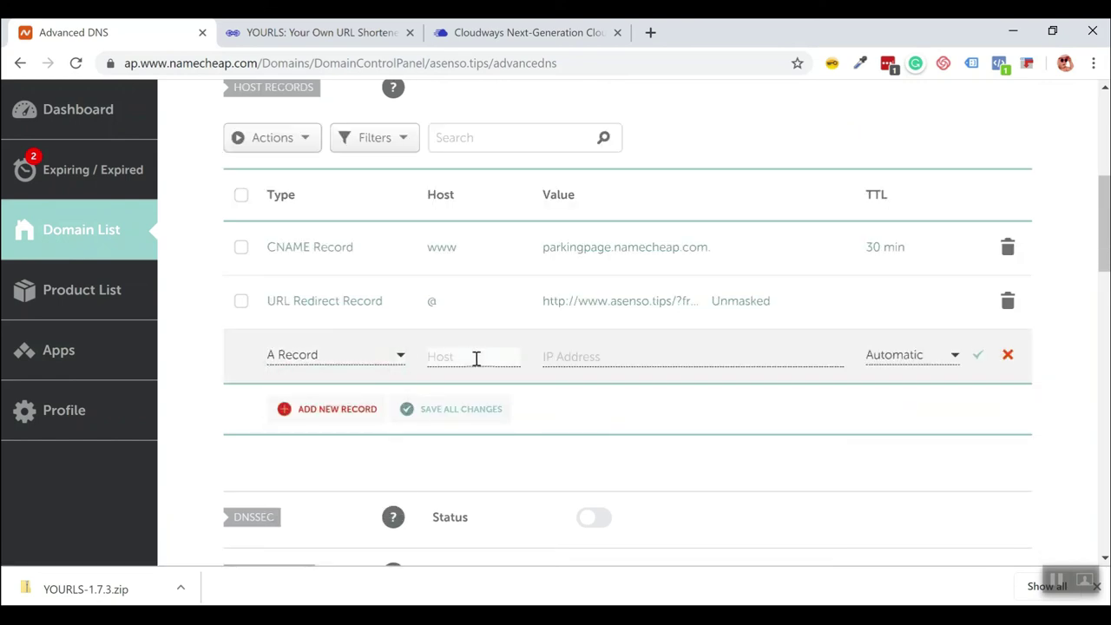
type("@")
left_click(571, 356)
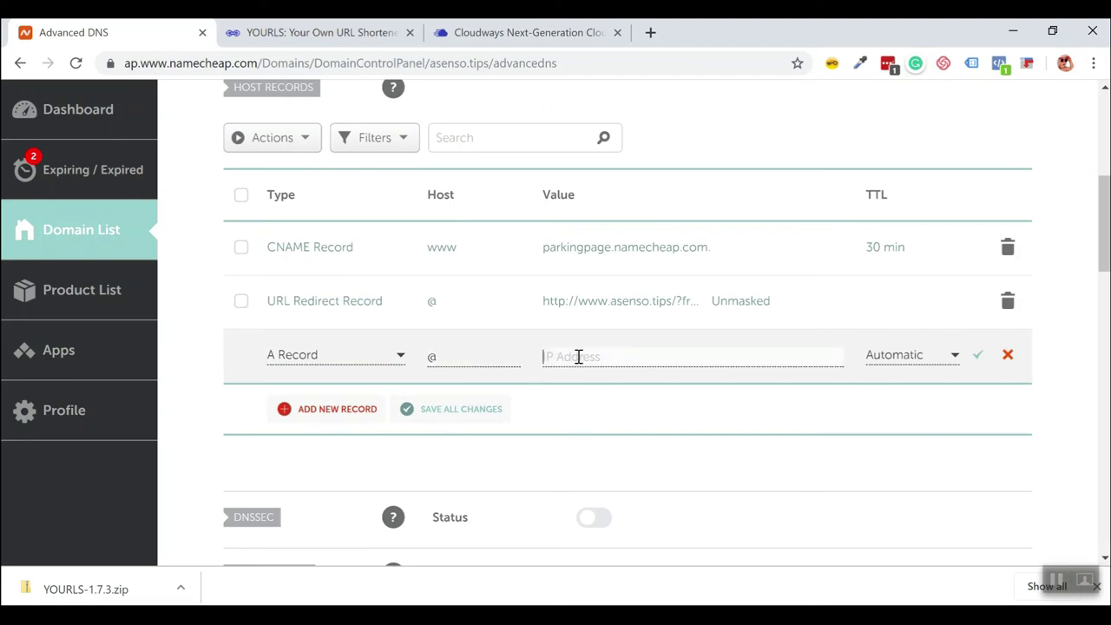
left_click(520, 32)
left_click(766, 347)
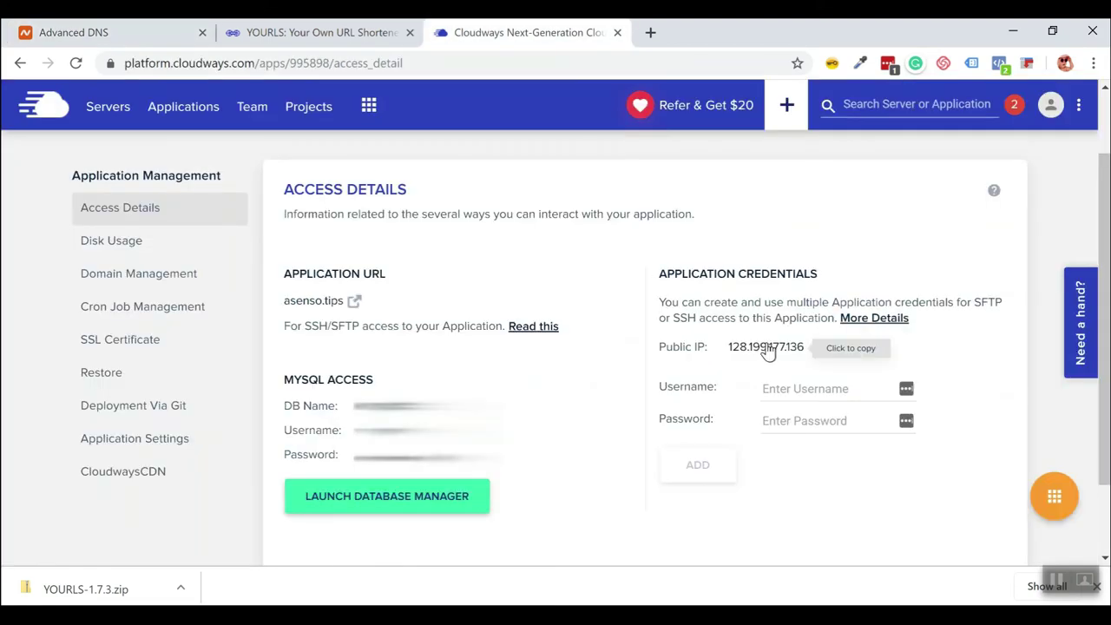
left_click(78, 29)
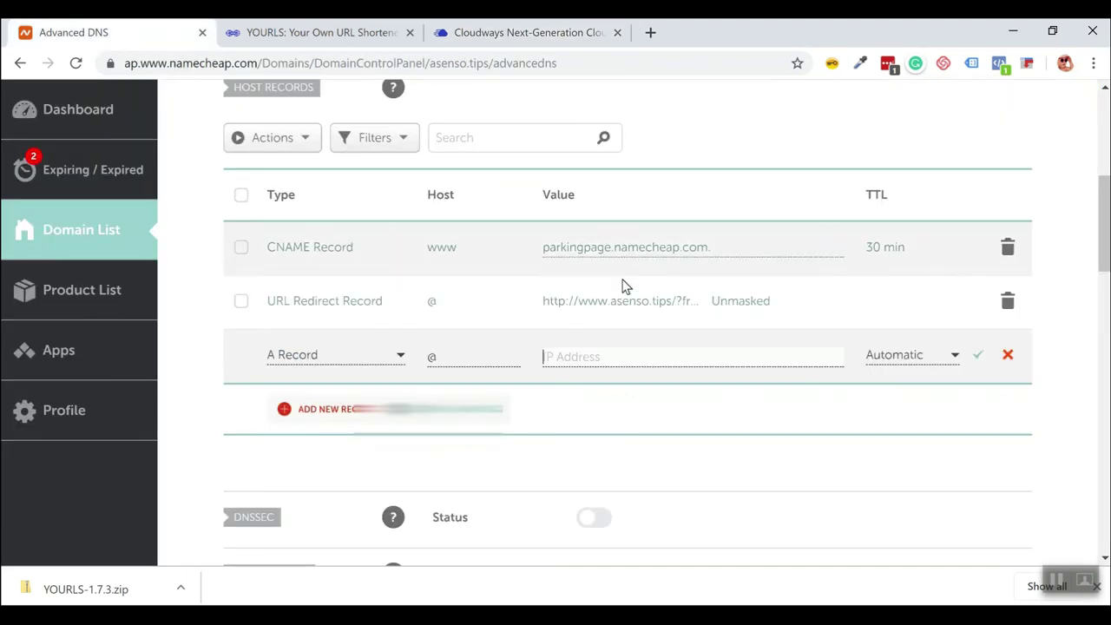
right_click(574, 357)
left_click(639, 196)
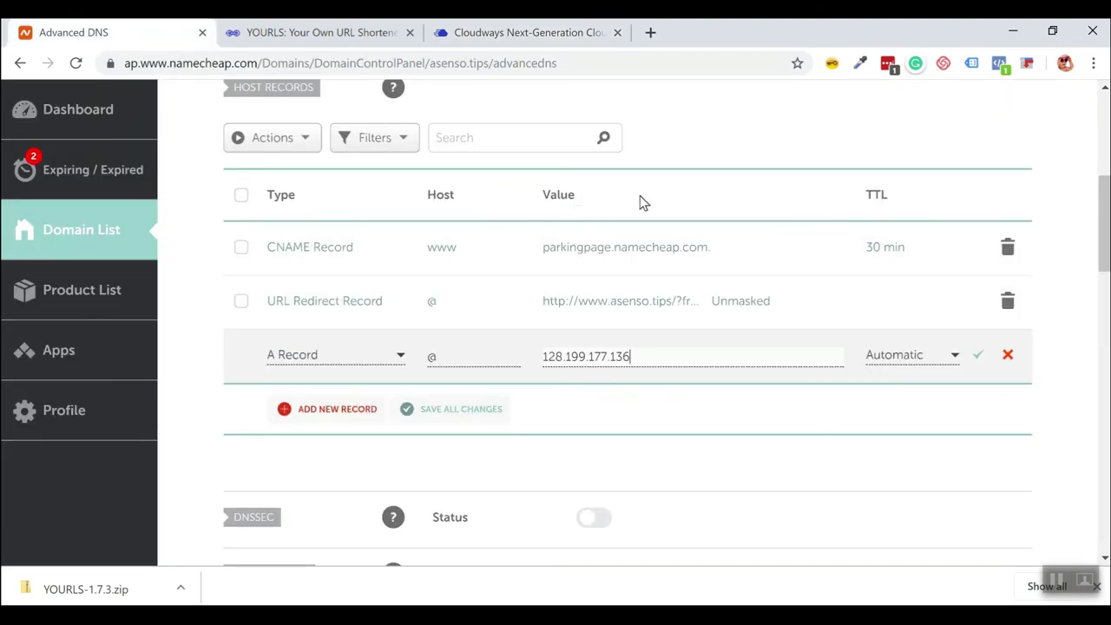
left_click(980, 358)
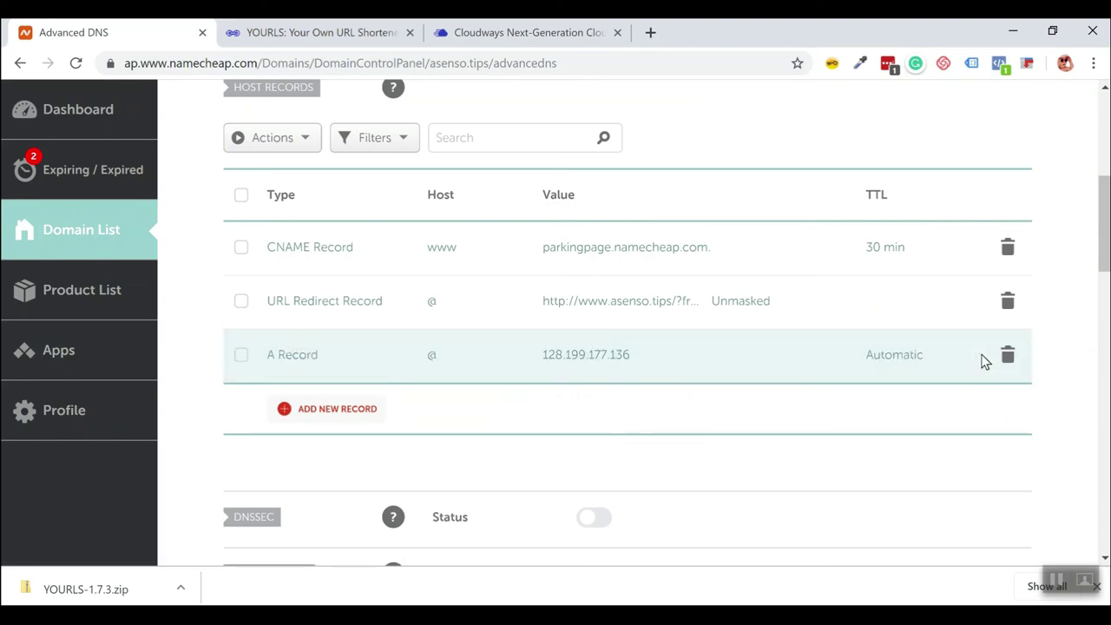
Delete the parking-page CNAME record and the URL Redirect record.
left_click(1007, 249)
left_click(927, 325)
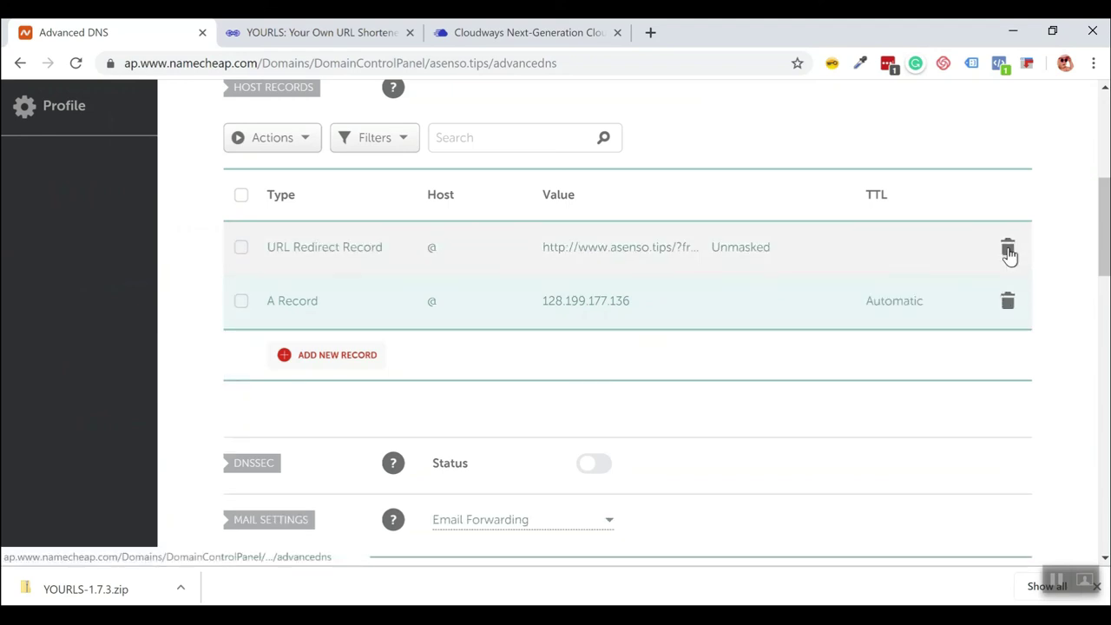
left_click(1007, 247)
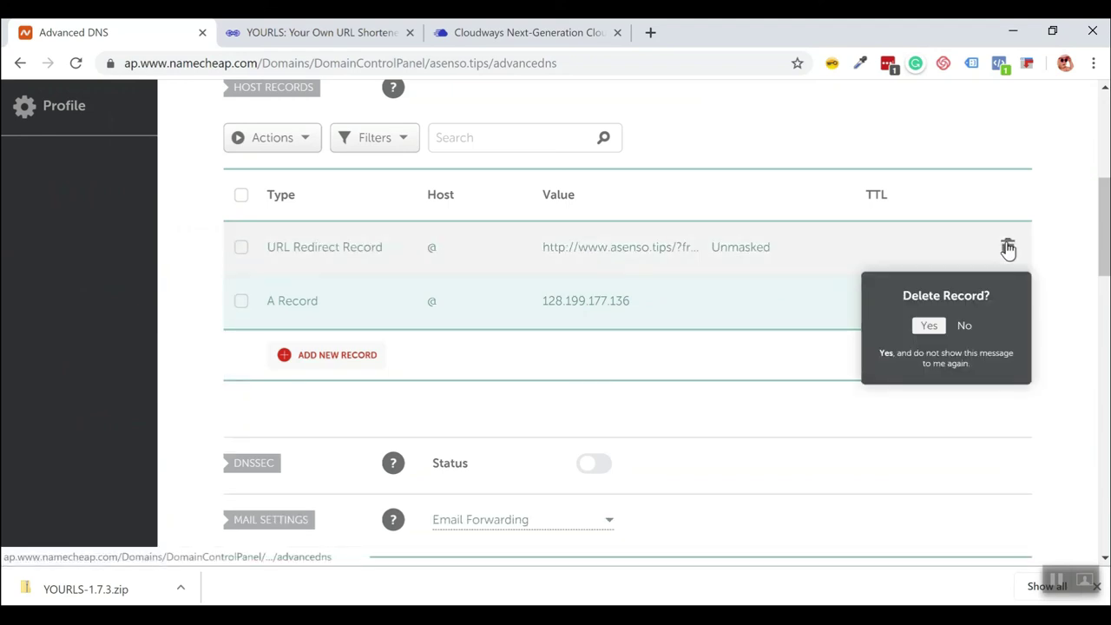
left_click(925, 327)
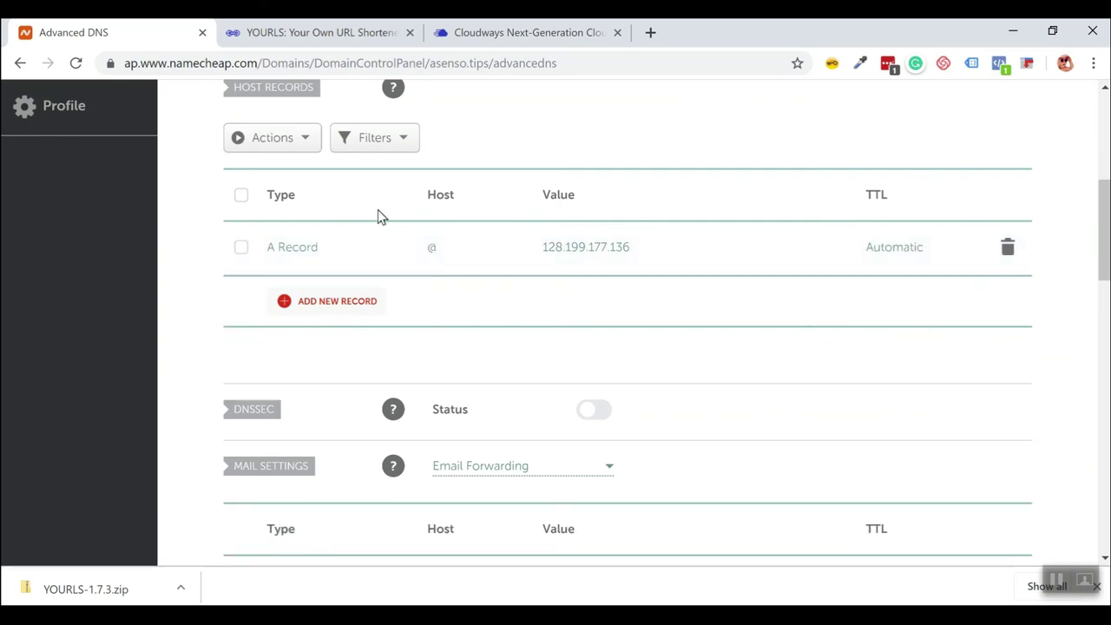
Add and save an A record with host www pointing to 128.199.177.136.
left_click(331, 311)
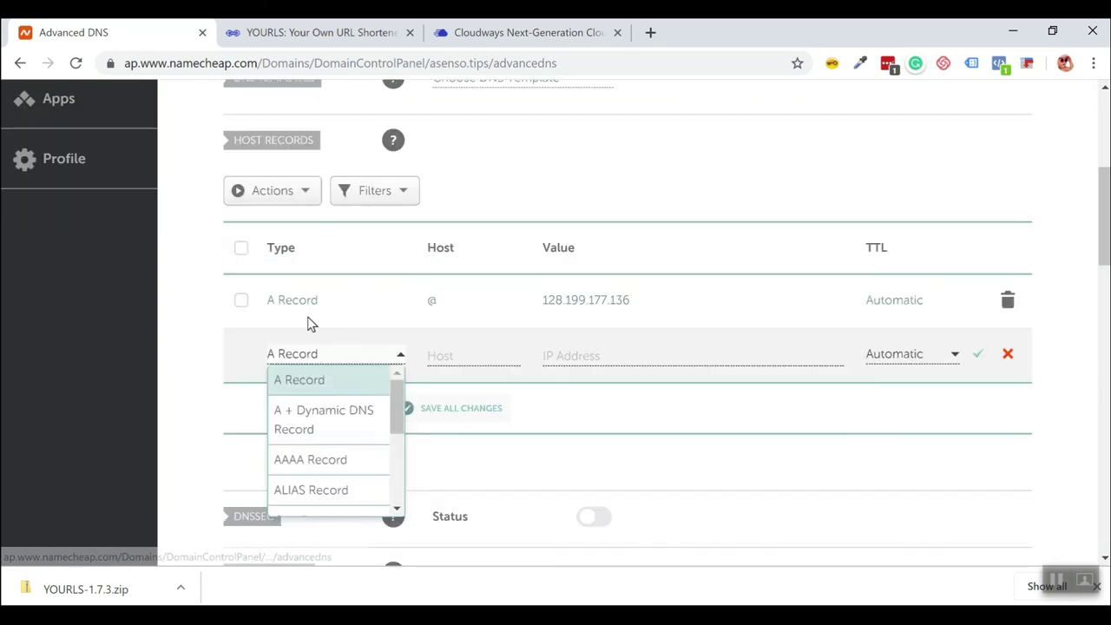
left_click(312, 387)
left_click(462, 354)
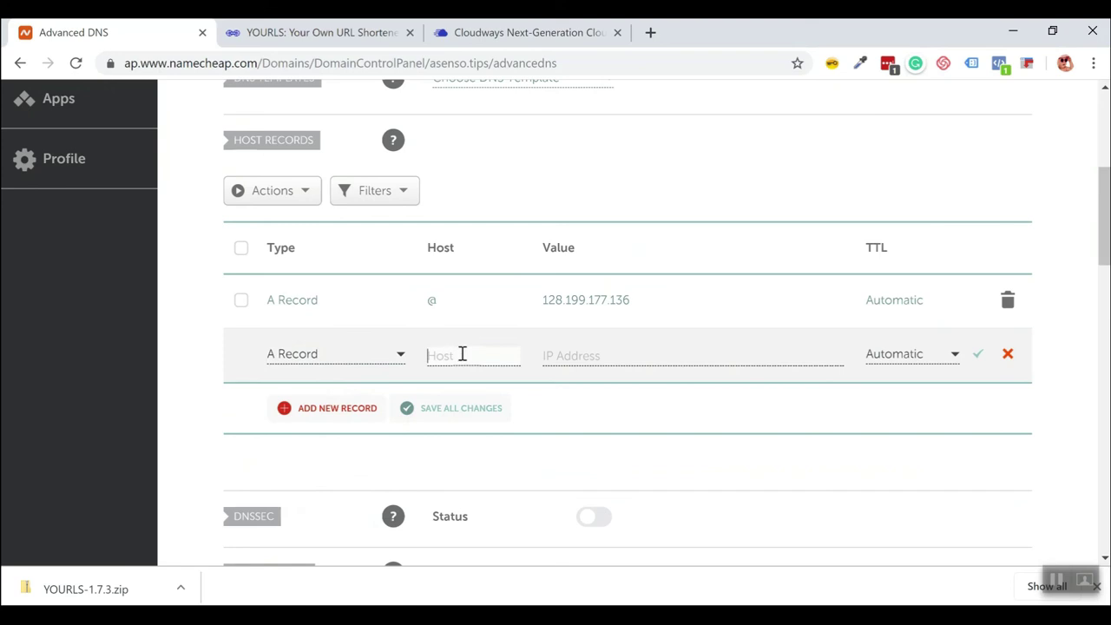
type("www")
left_click(584, 357)
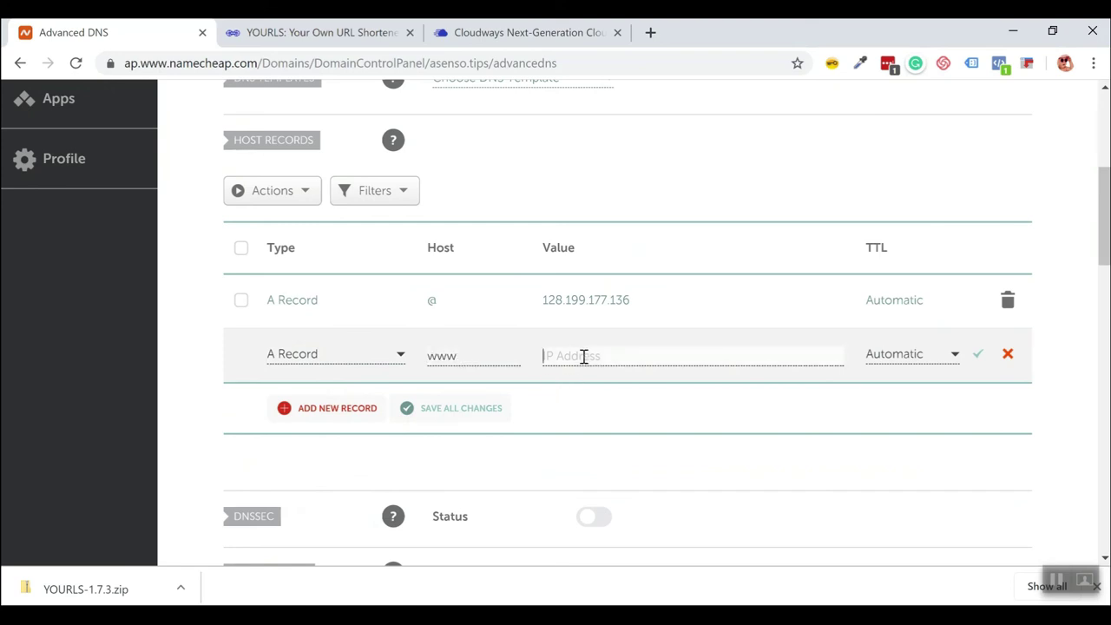
right_click(586, 369)
left_click(661, 195)
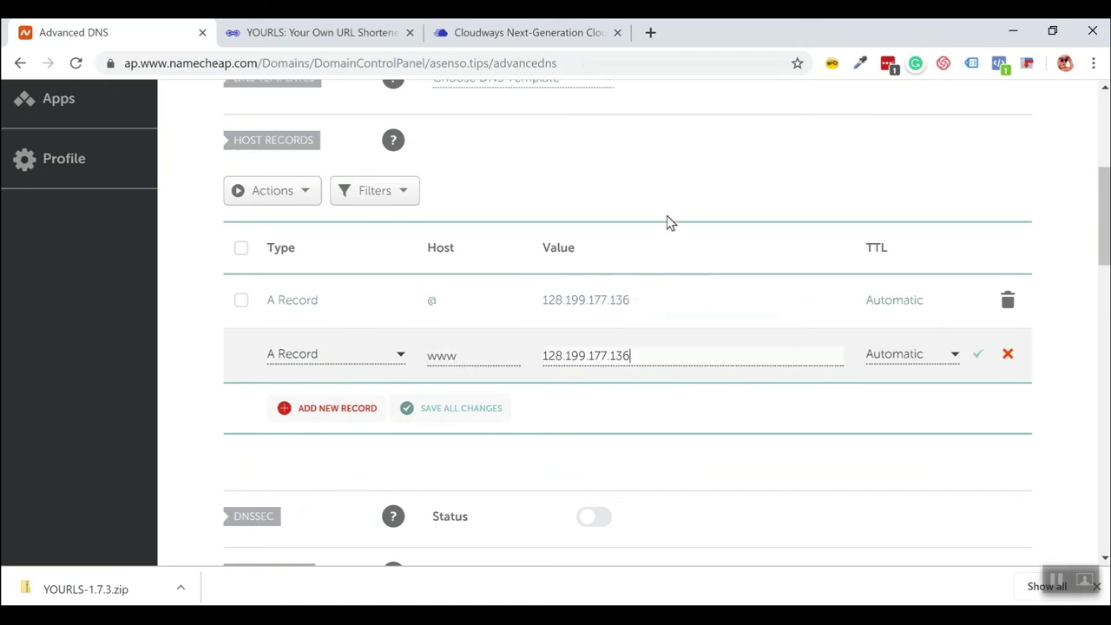
left_click(977, 359)
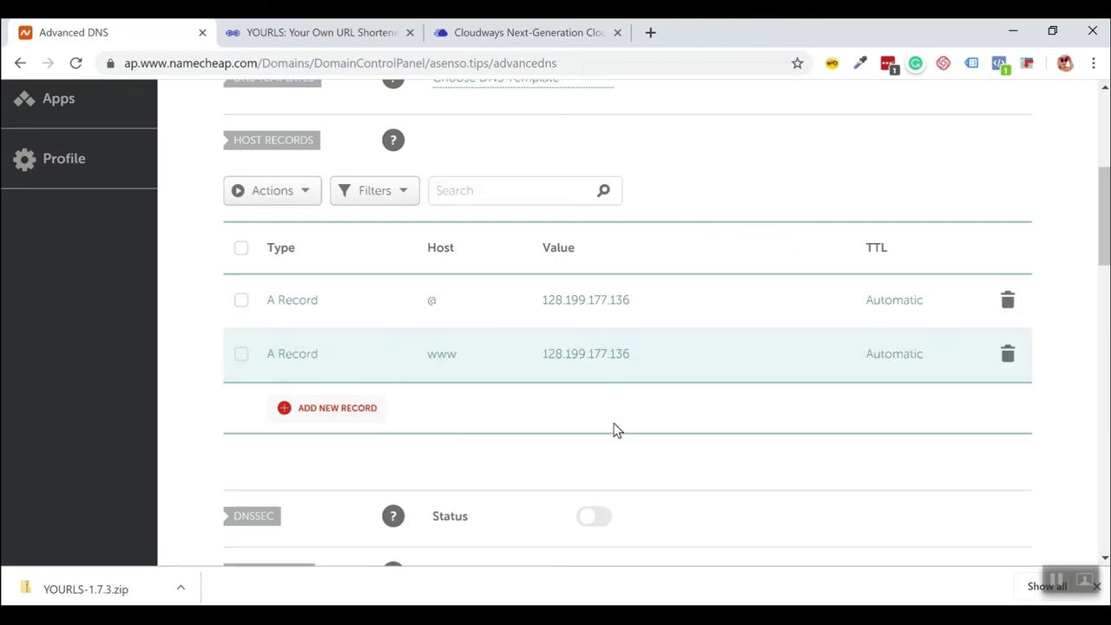
scroll(613, 429, "up", 1)
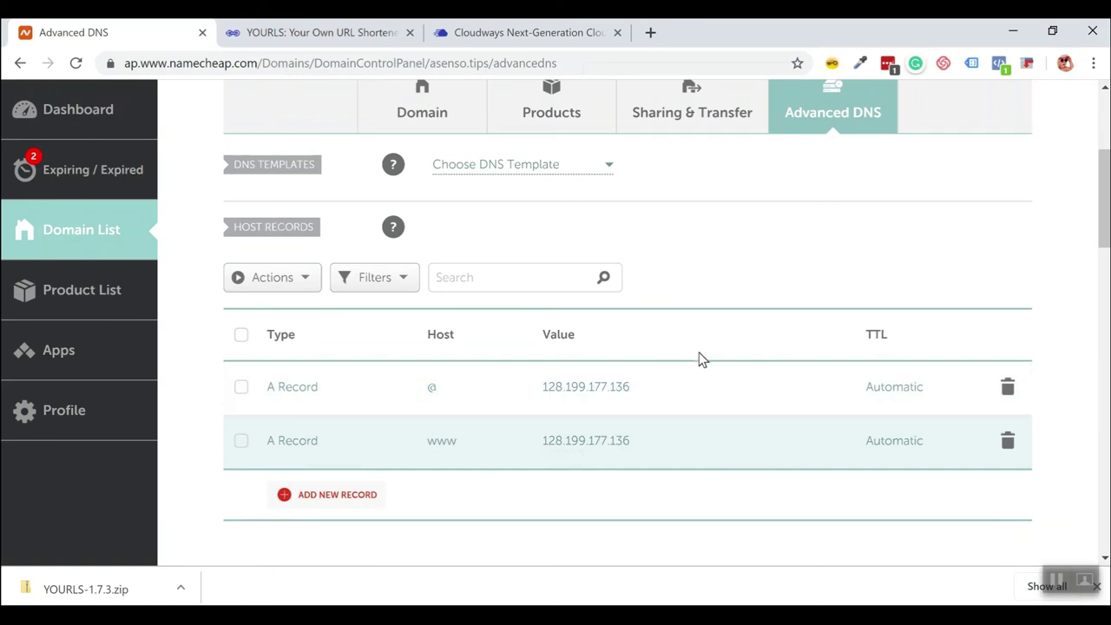
Run an A-record propagation lookup for asenso.tips on whatsmydns.net.
left_click(650, 32)
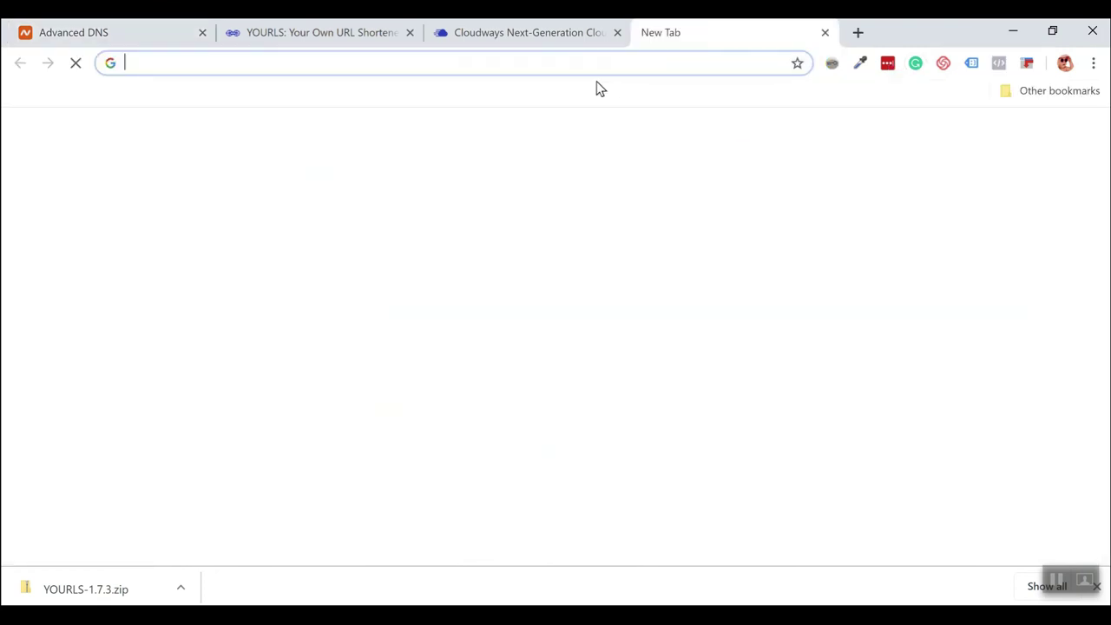
type("whatsmydns.net")
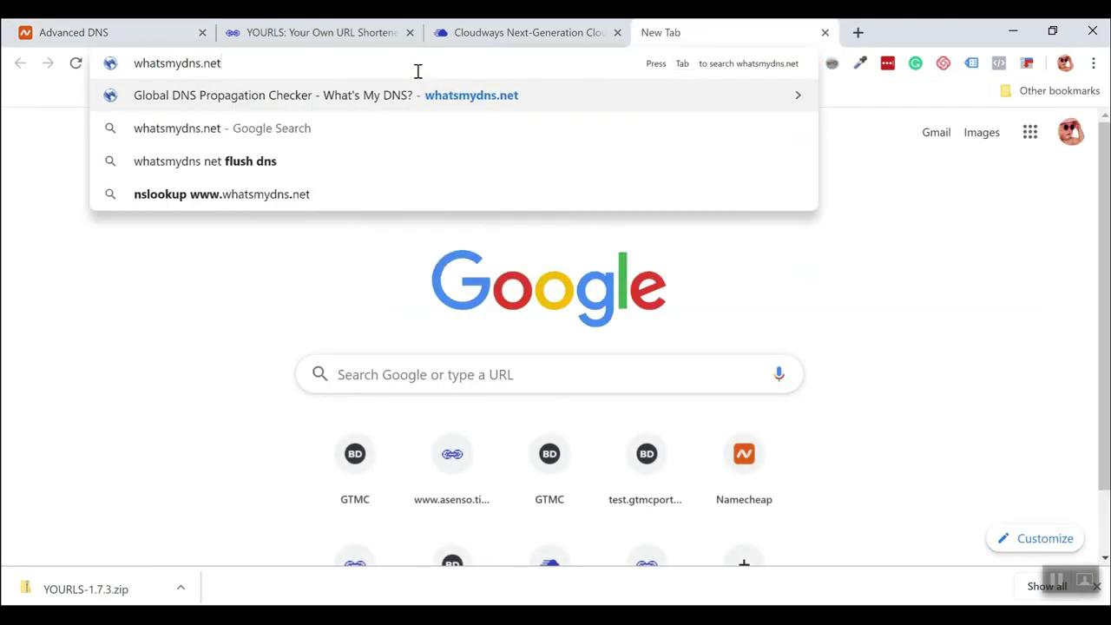
key("Return")
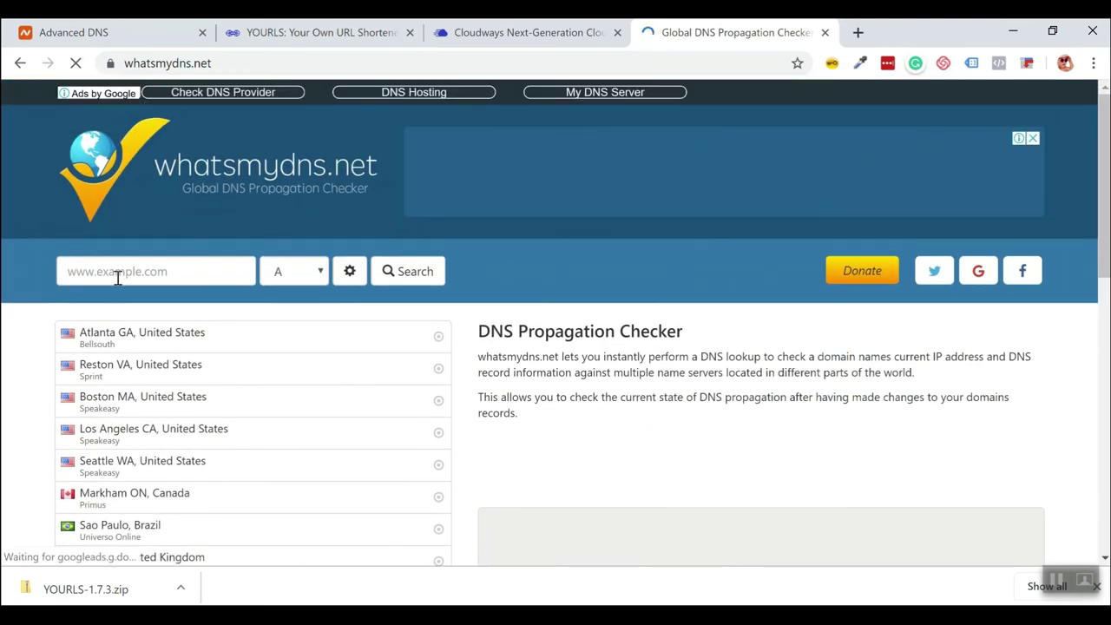
left_click(122, 272)
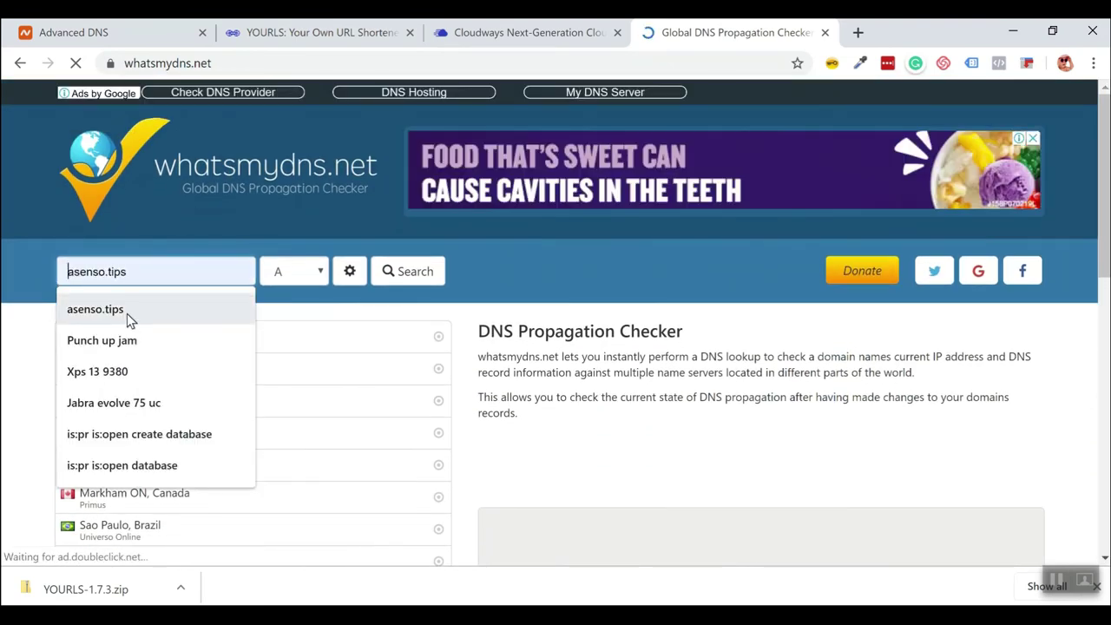
left_click(104, 310)
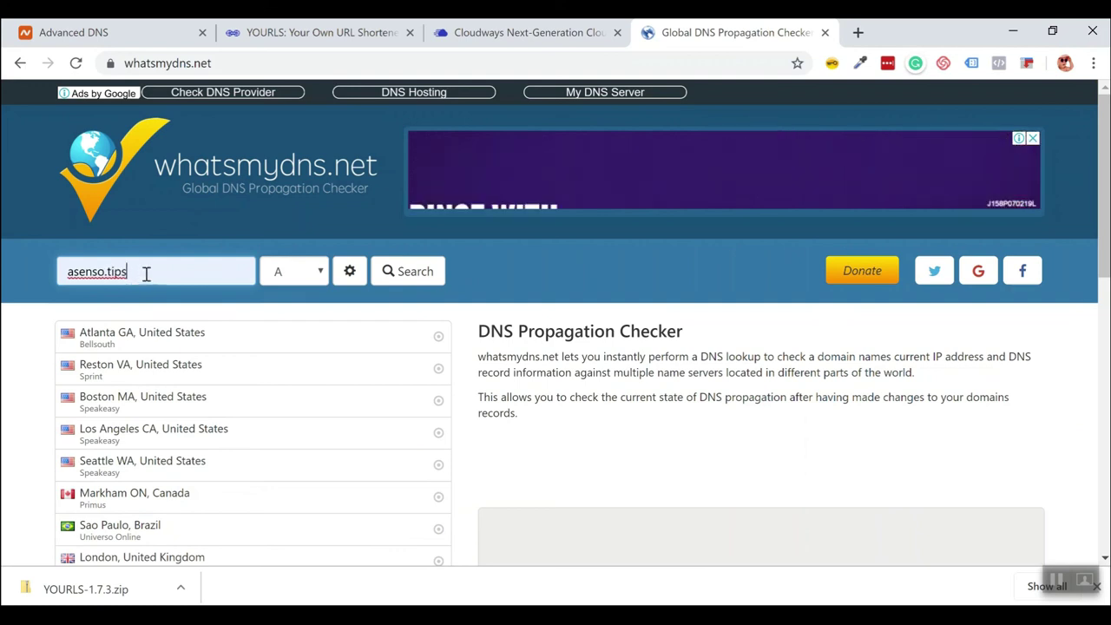
left_click(401, 283)
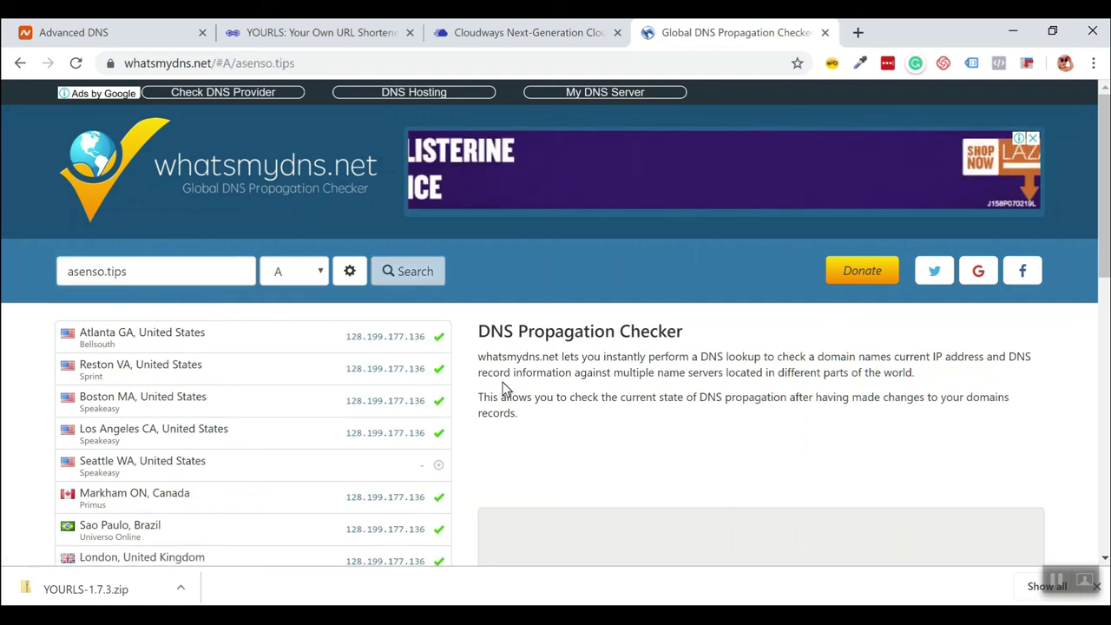
Review the worldwide results, with most locations resolving to 128.199.177.136.
scroll(503, 381, "down", 1)
scroll(503, 384, "down", 3)
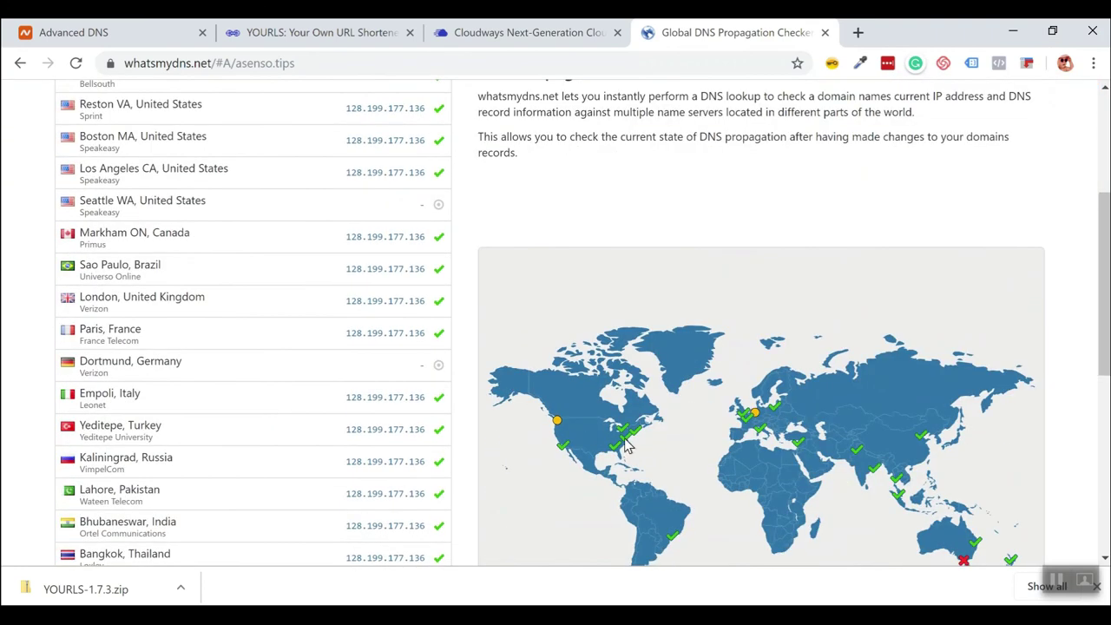
mouse_move(558, 423)
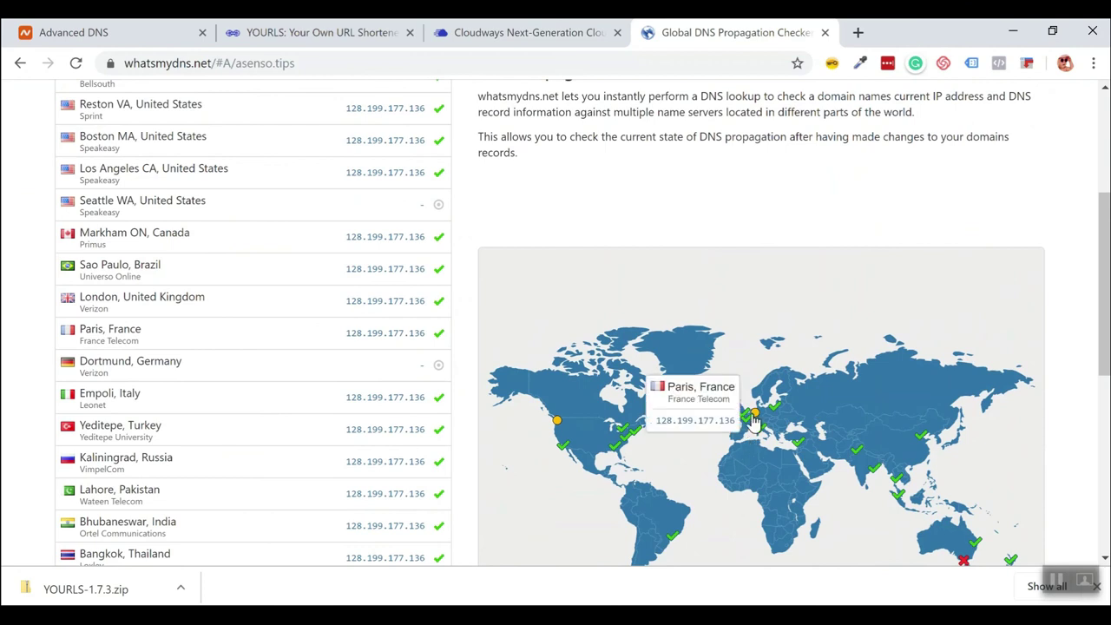
scroll(979, 491, "down", 1)
mouse_move(966, 487)
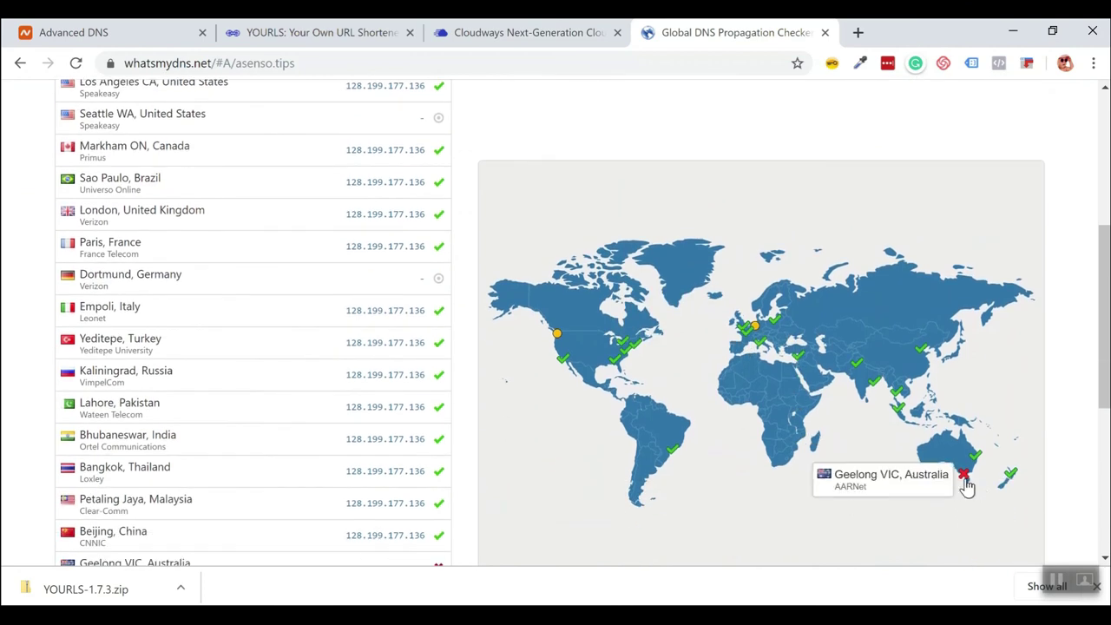
scroll(775, 411, "down", 2)
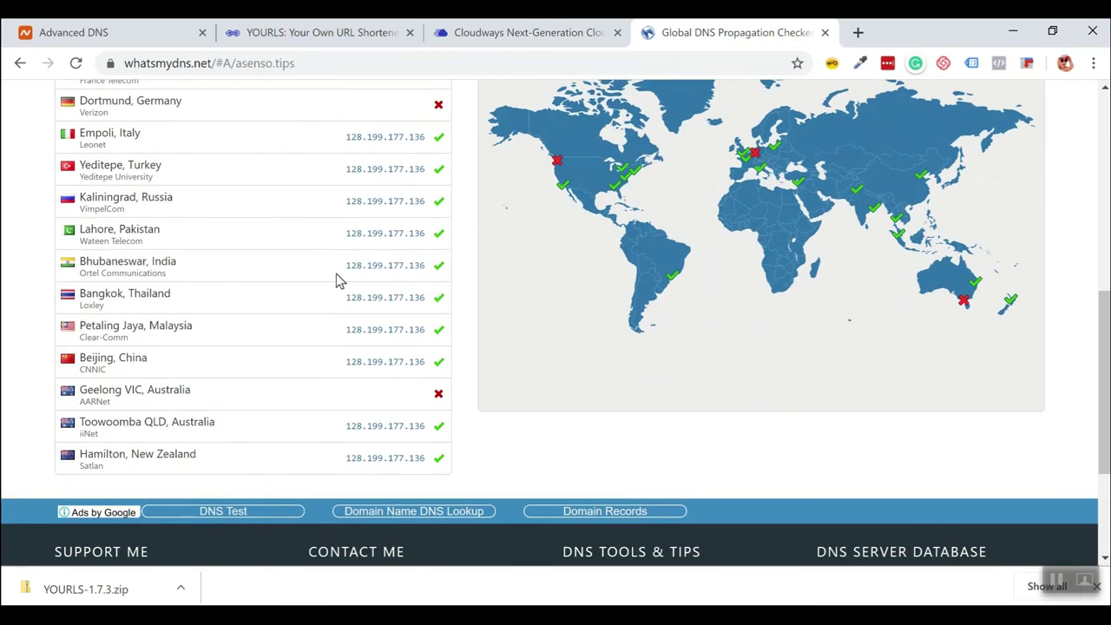
scroll(369, 351, "up", 6)
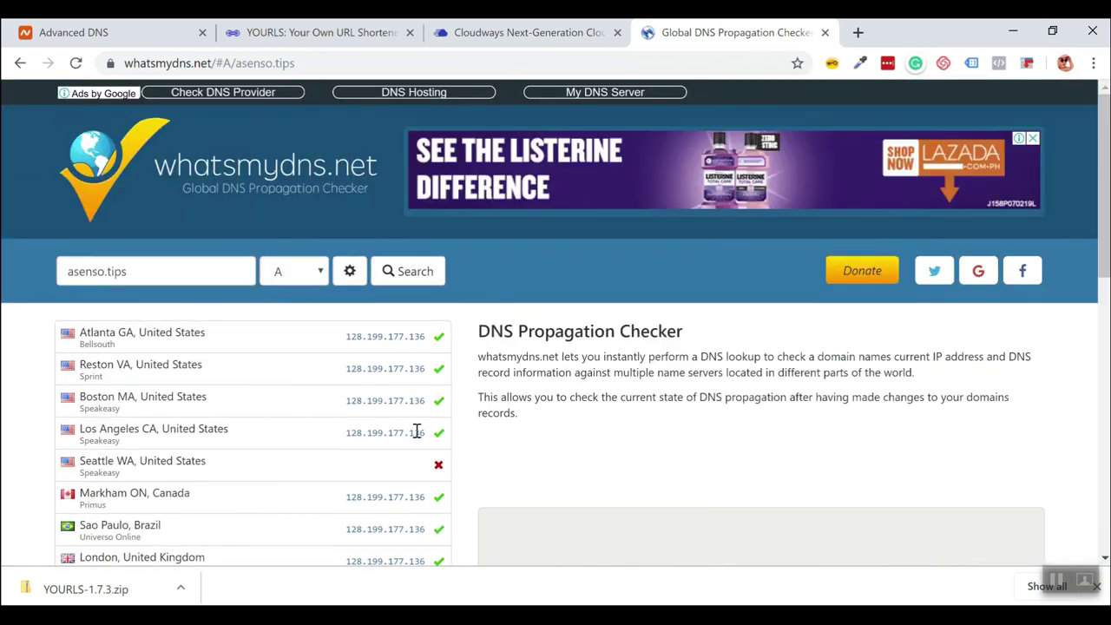
scroll(417, 431, "down", 1)
scroll(408, 409, "down", 5)
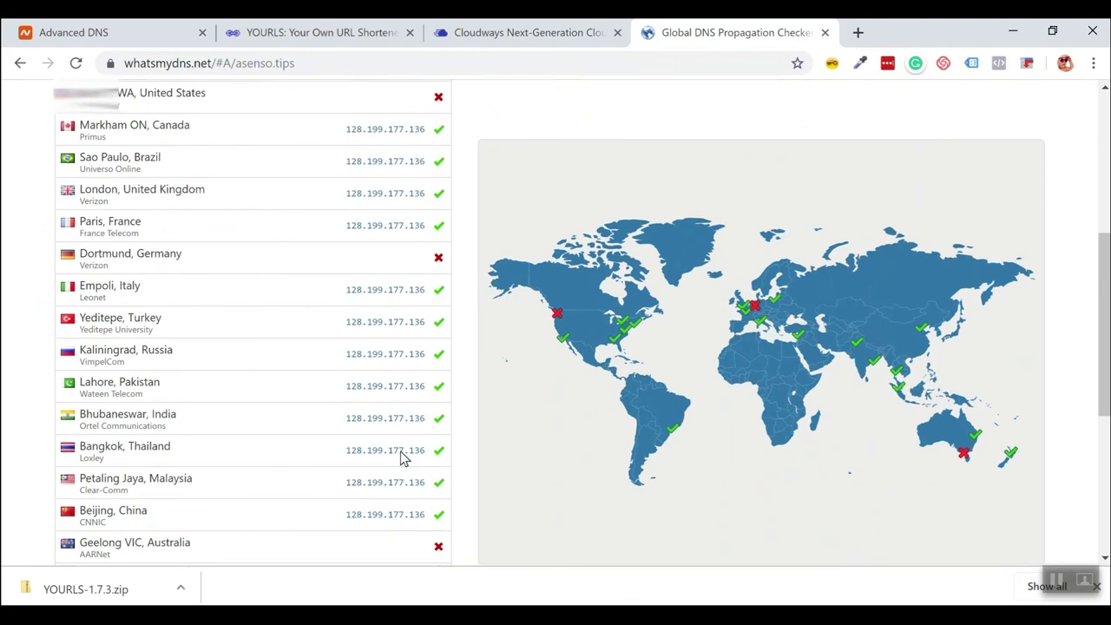
scroll(468, 182, "up", 3)
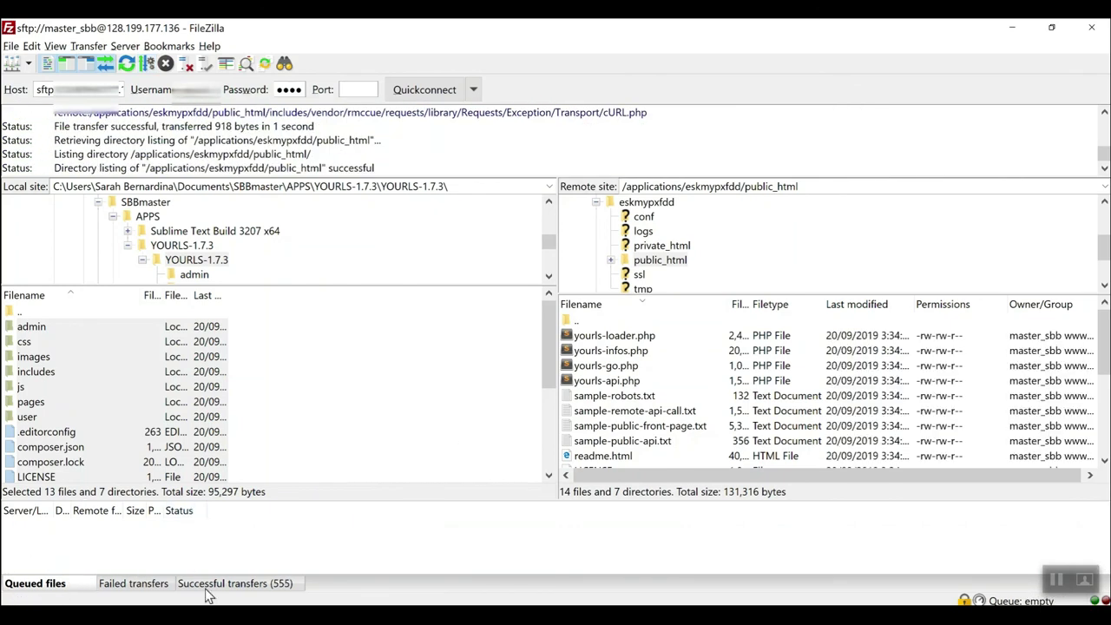
Review FileZilla's 555 successful transfers log, then minimize FileZilla.
left_click(249, 586)
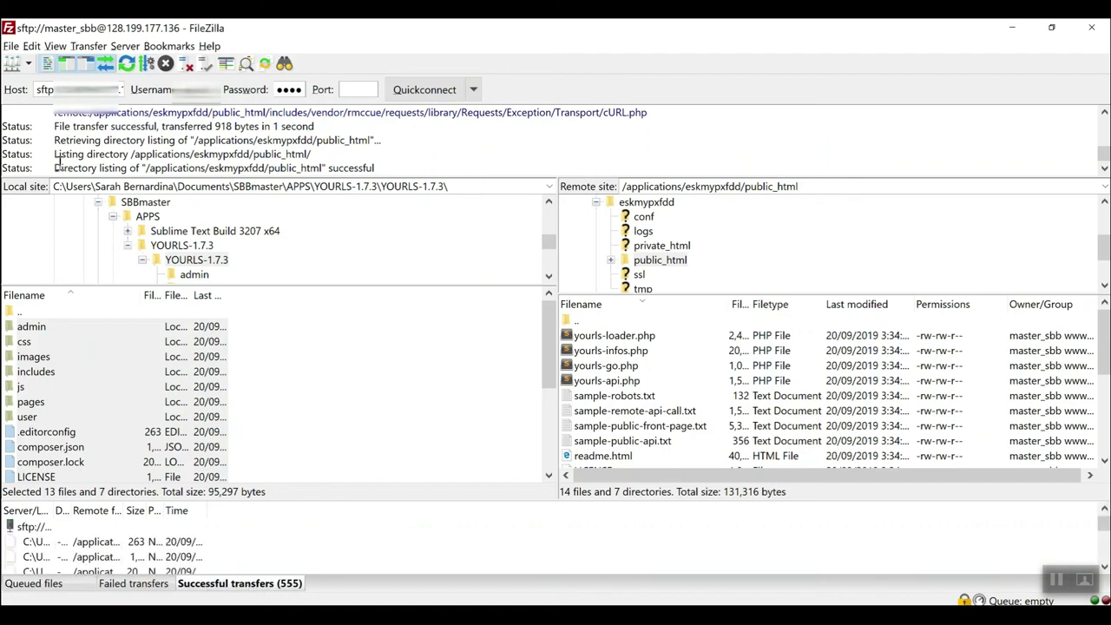
left_click_drag(56, 168, 400, 170)
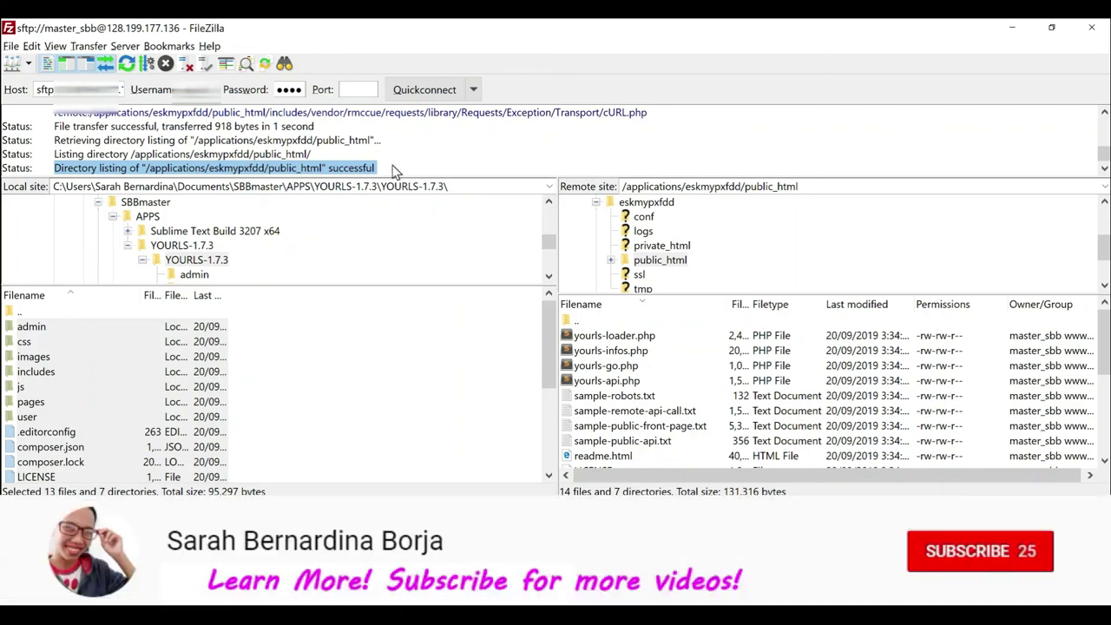
left_click(225, 170)
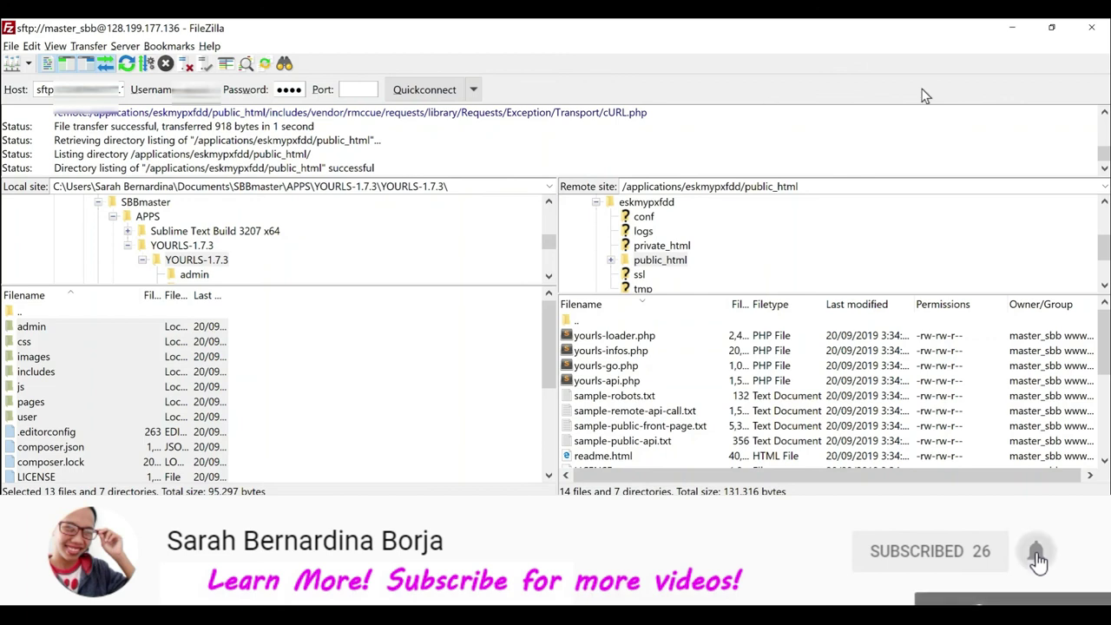
left_click(1016, 29)
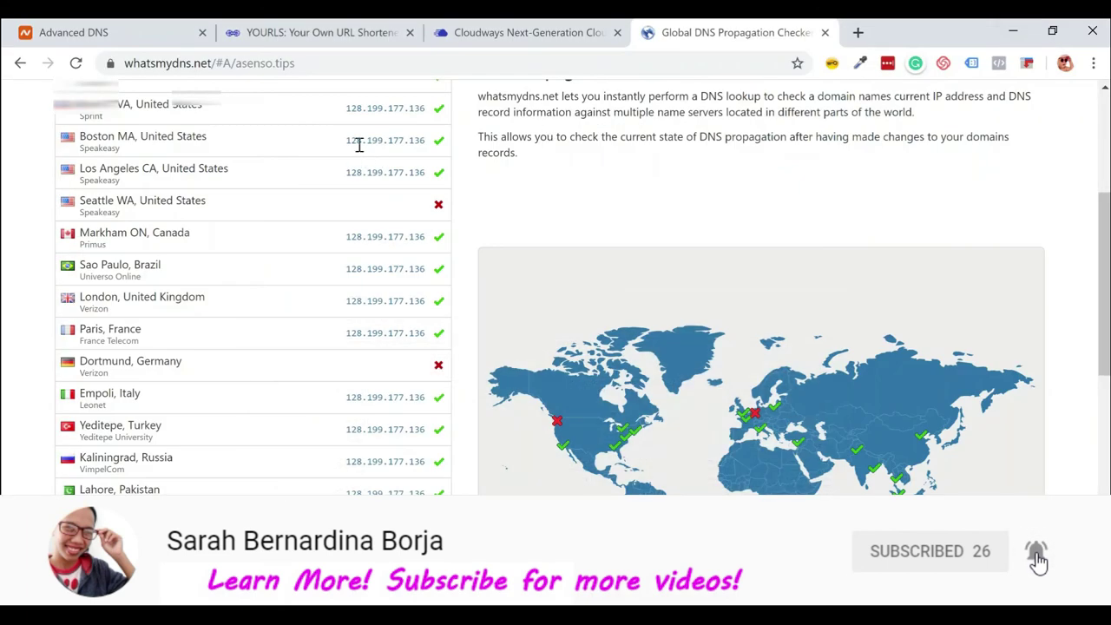
Refresh whatsmydns.net results confirming asenso.tips resolves to 128.199.177.136, then close the checker tab.
left_click(75, 66)
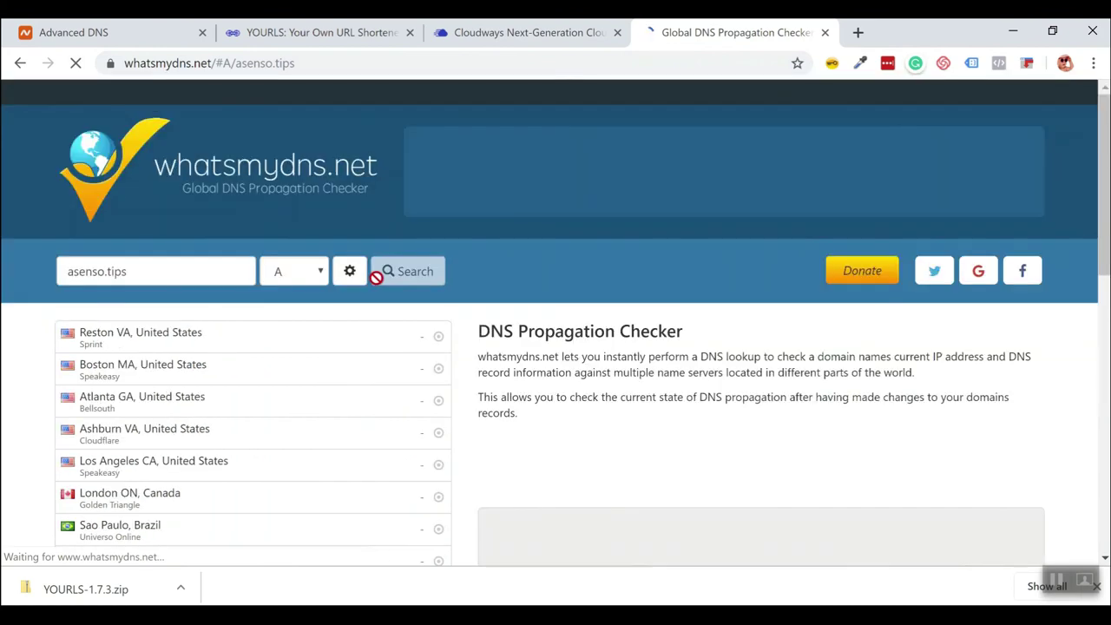
scroll(527, 372, "down", 2)
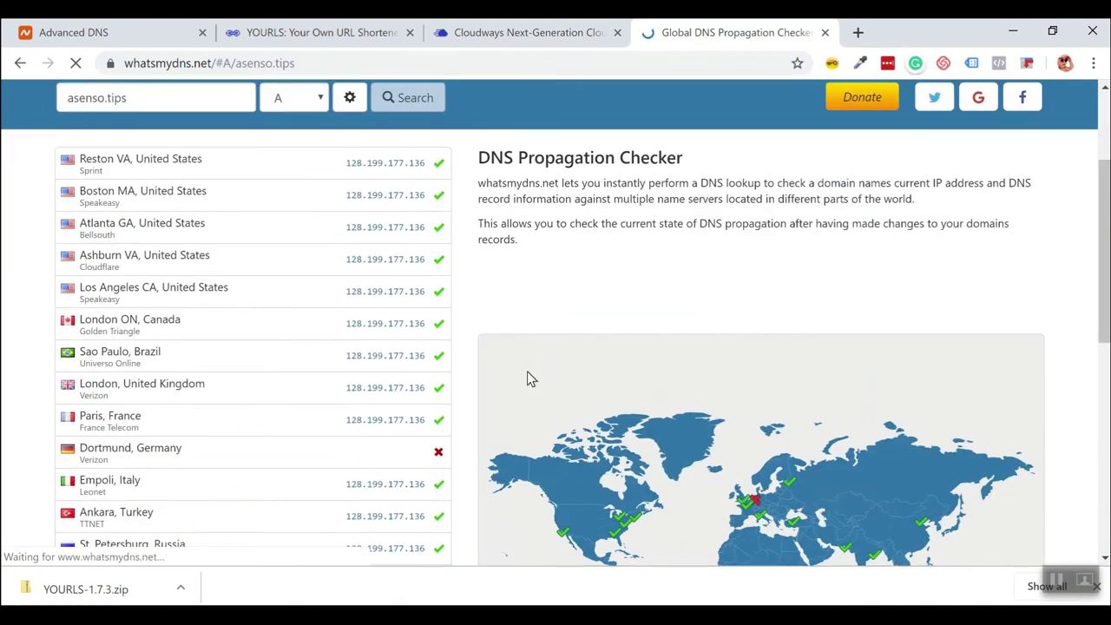
scroll(527, 371, "down", 1)
scroll(528, 372, "down", 2)
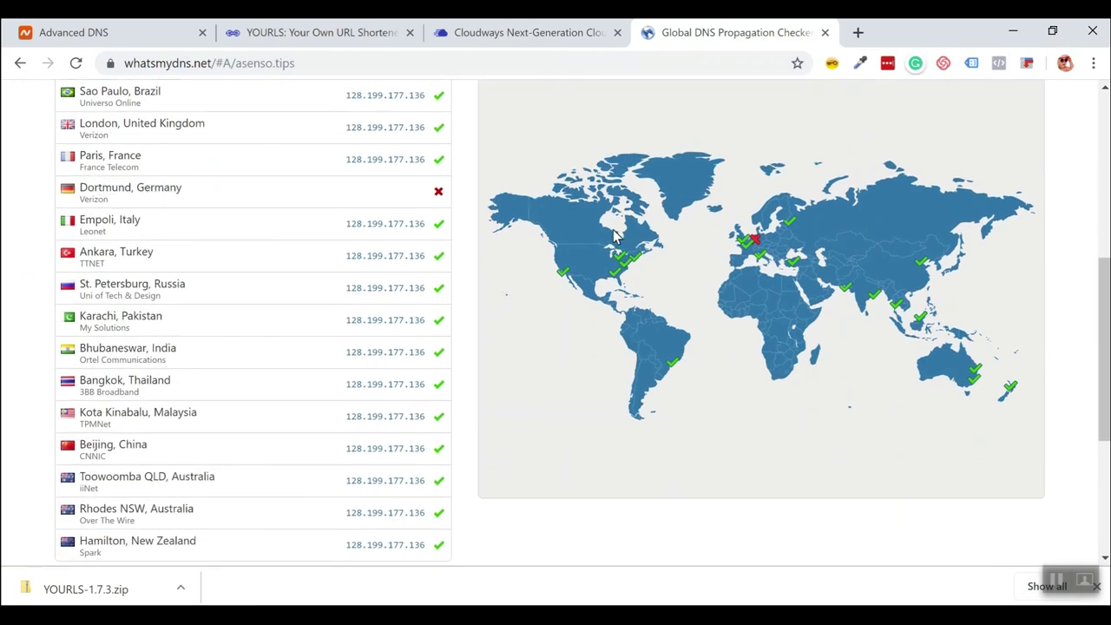
scroll(817, 327, "down", 2)
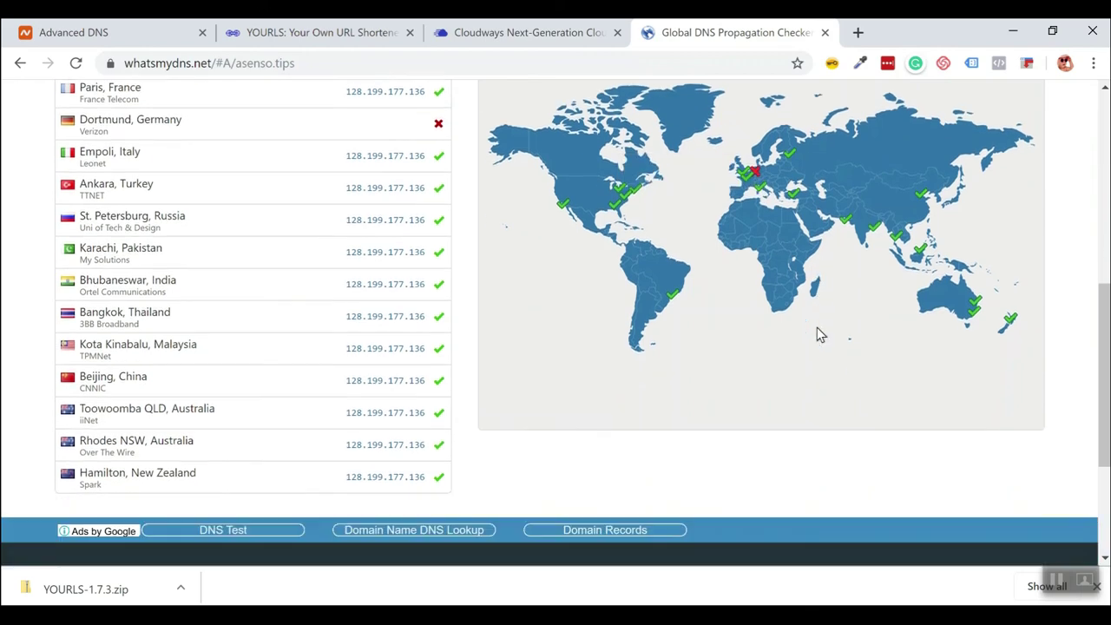
scroll(260, 221, "up", 7)
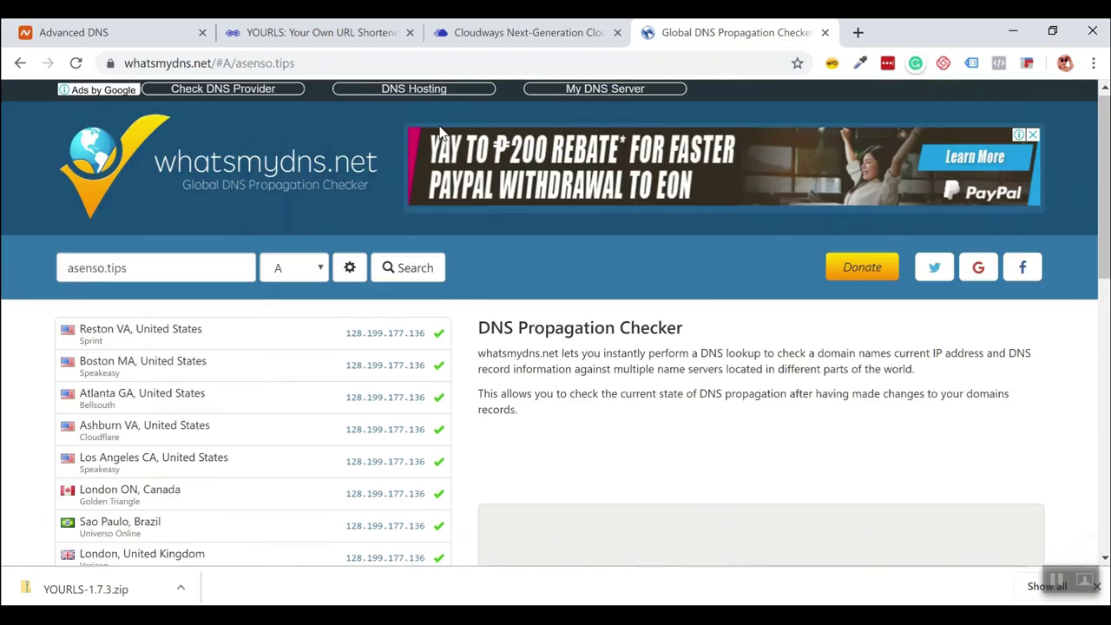
scroll(538, 286, "down", 1)
scroll(434, 441, "down", 1)
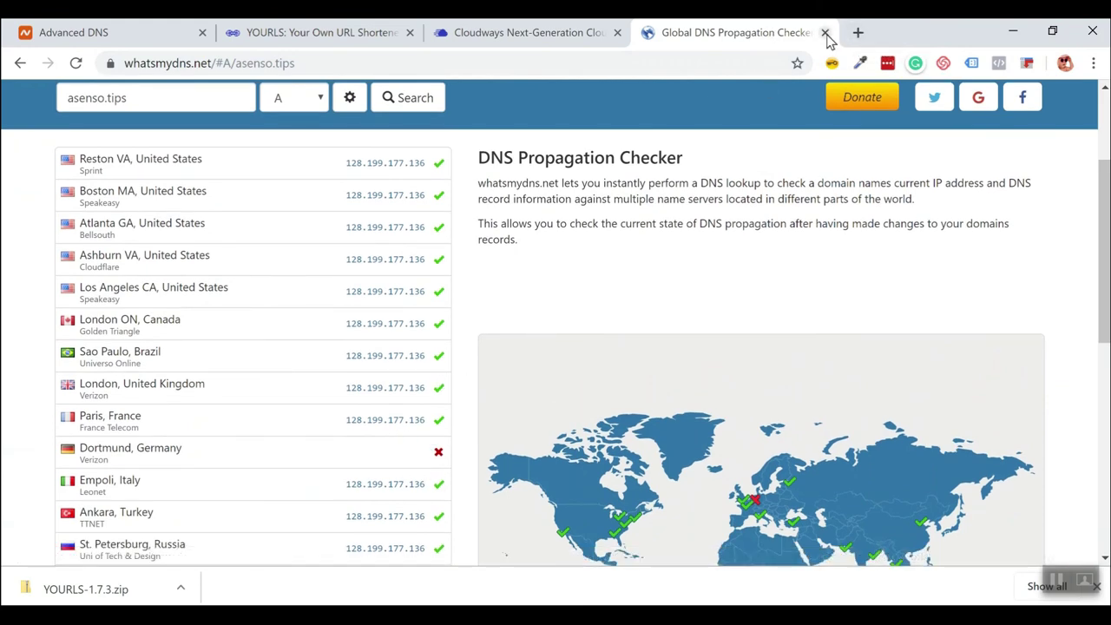
left_click(824, 33)
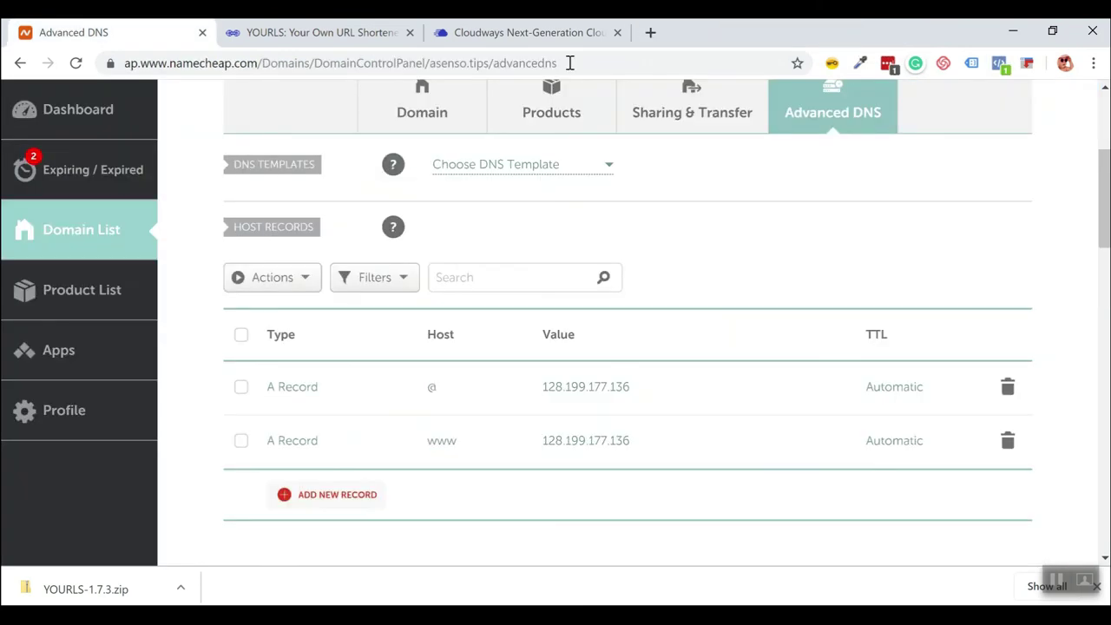
Load asenso.tips/admin in a new browser tab.
left_click(651, 33)
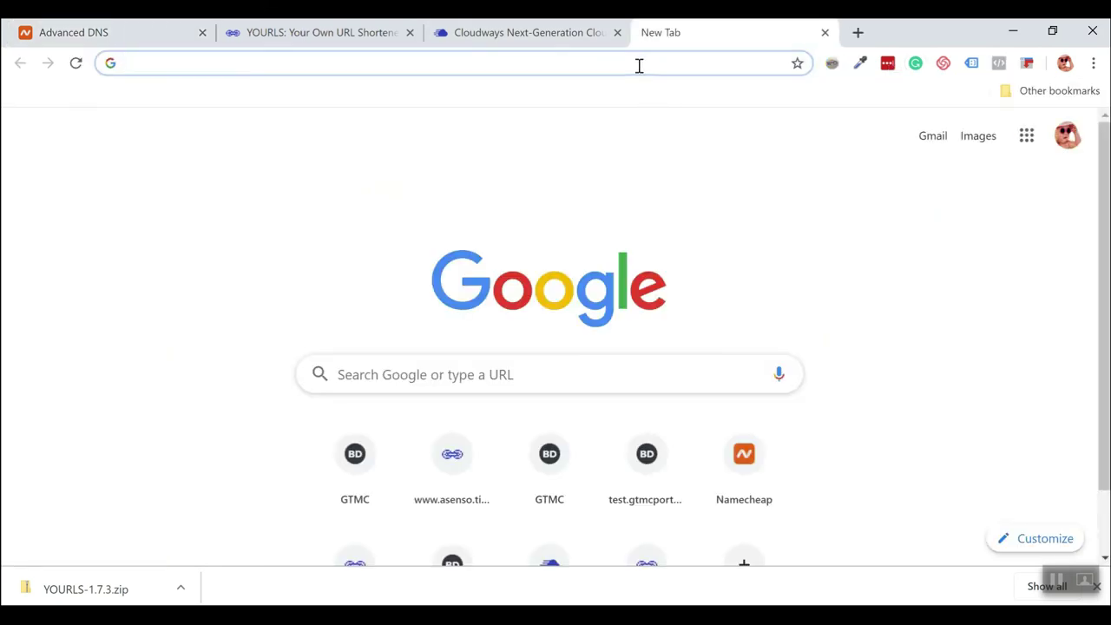
type("asne")
key("BackSpace")
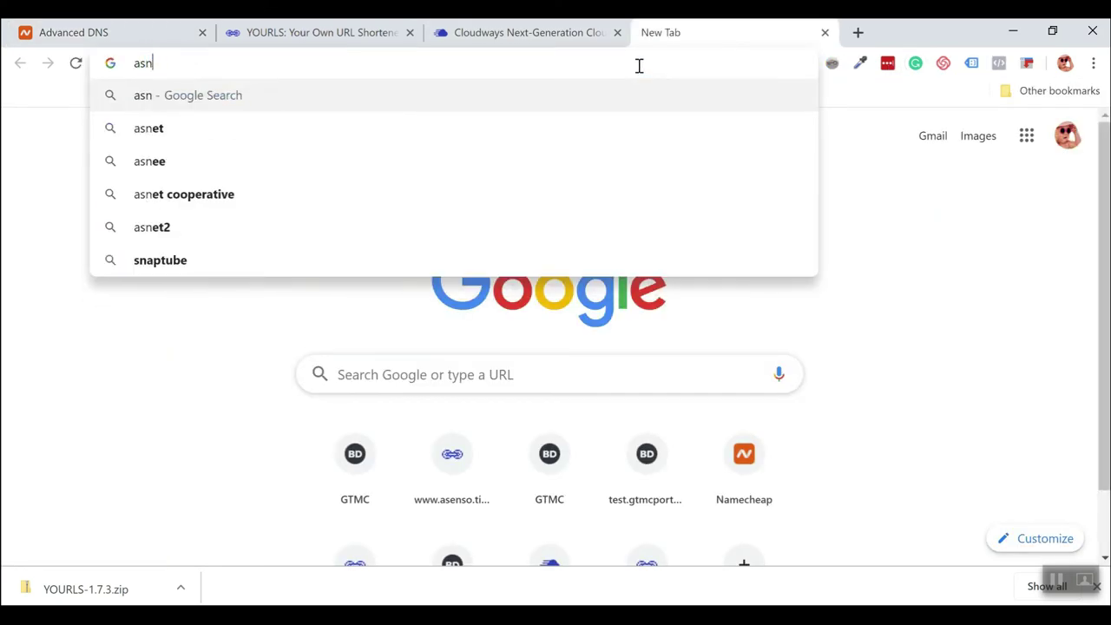
key("BackSpace")
type("e")
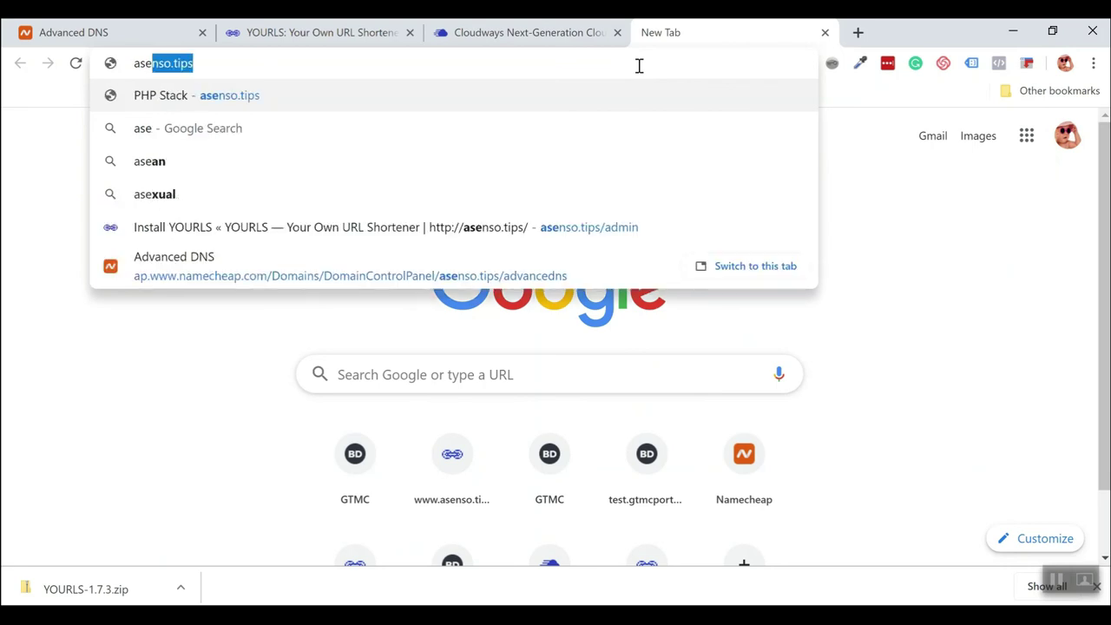
key("Right")
type("/admin")
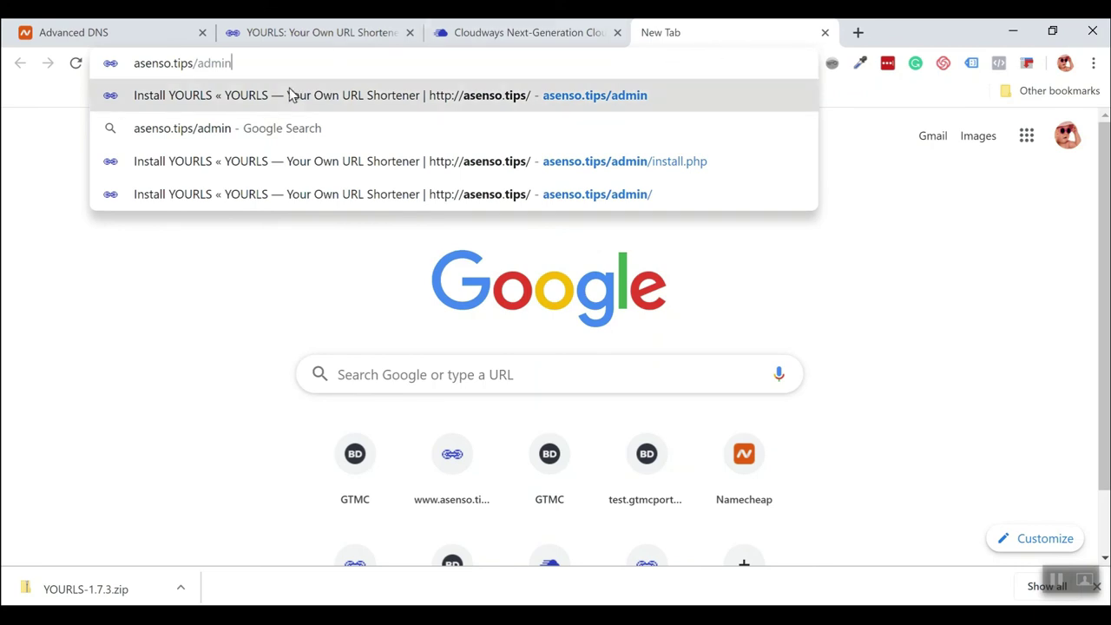
left_click_drag(252, 66, 84, 50)
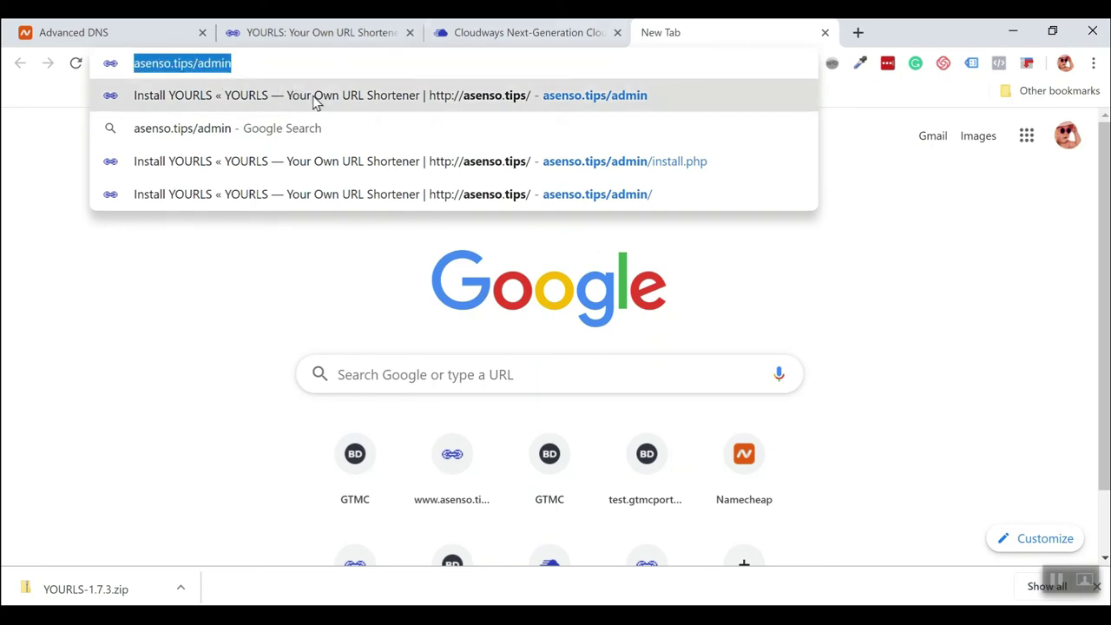
left_click(297, 61)
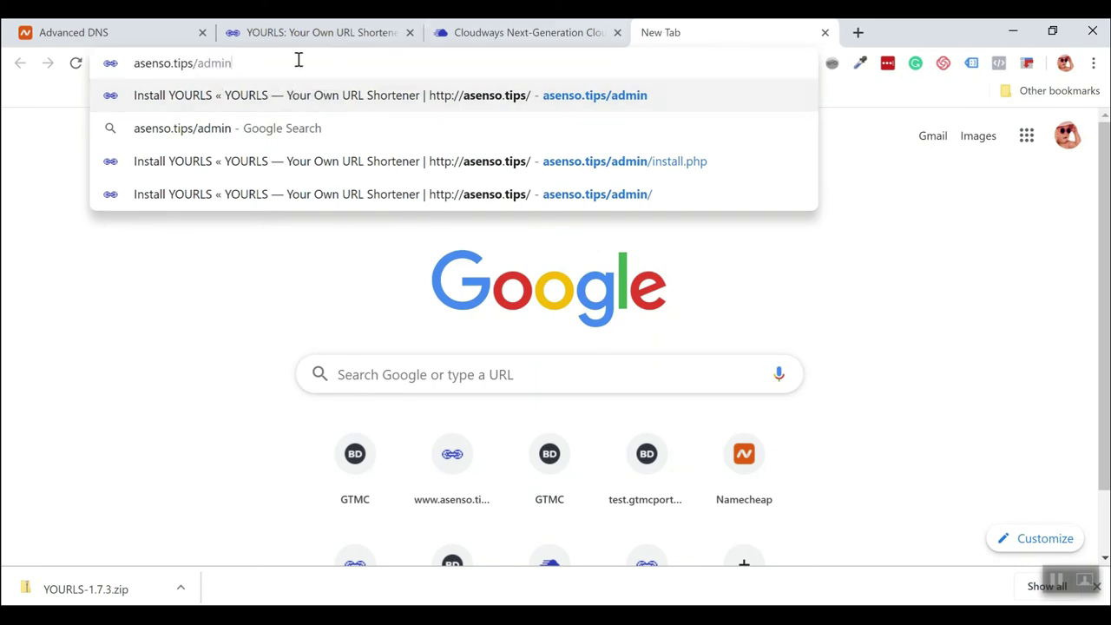
key("Return")
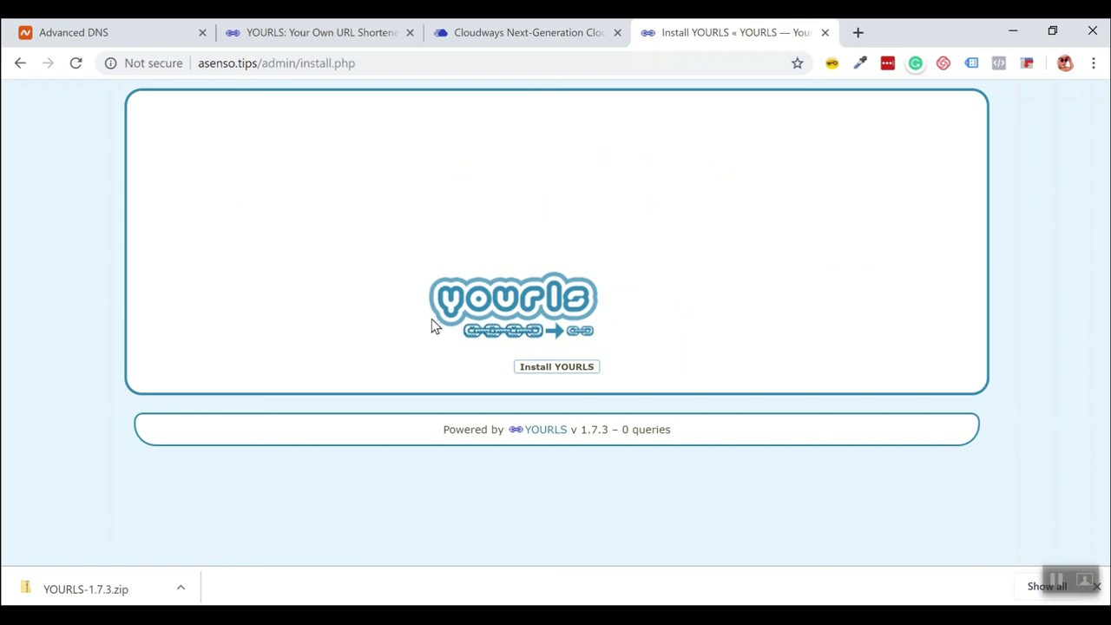
Run the YOURLS installation and continue to the YOURLS Administration Page.
left_click(556, 367)
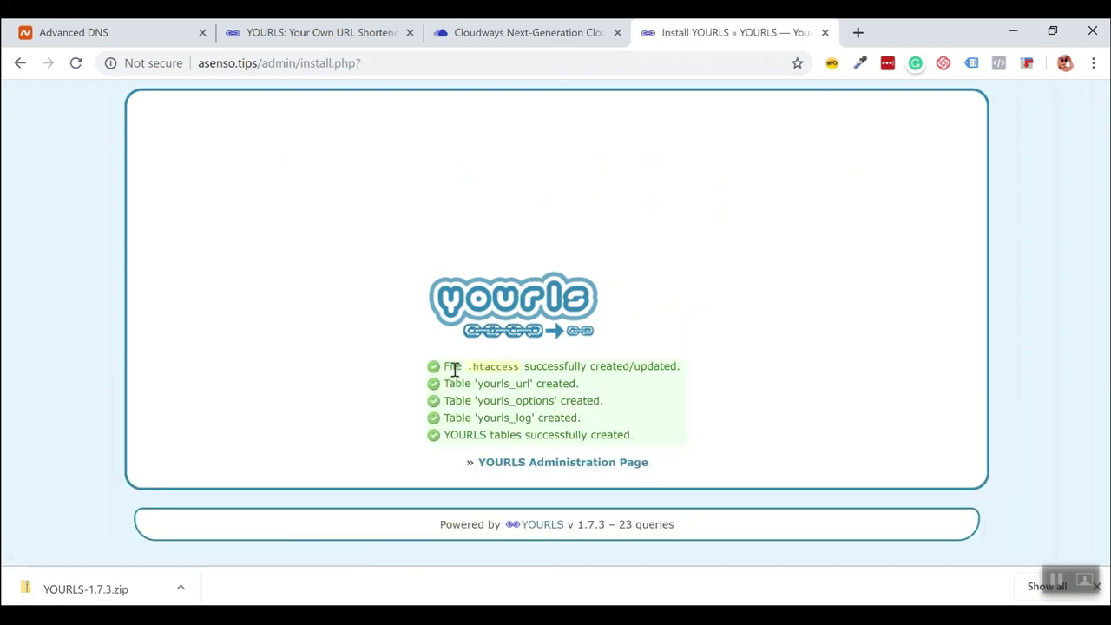
left_click_drag(448, 367, 634, 391)
left_click(557, 405)
left_click(560, 464)
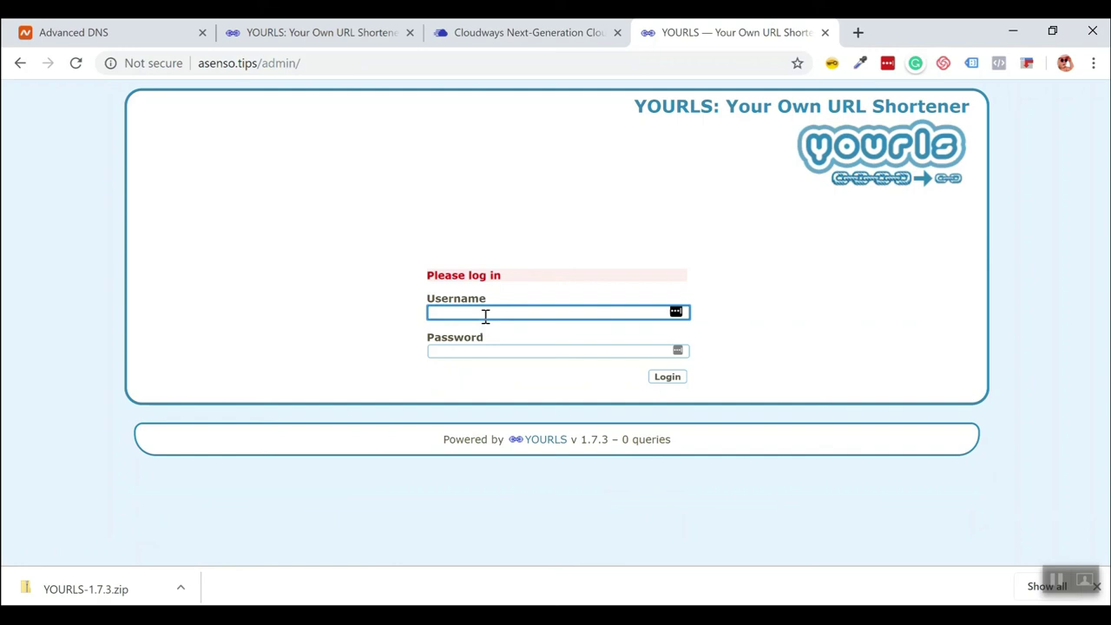
Log in to the asenso.tips YOURLS admin with the admin credentials, declining LastPass's save prompt.
type("admin")
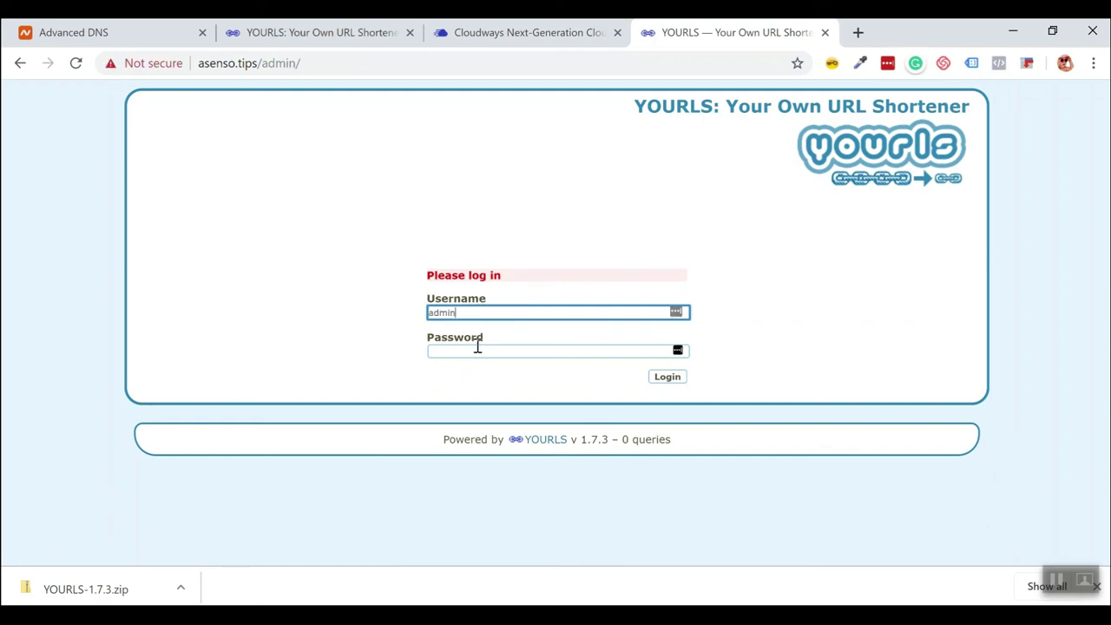
left_click(476, 347)
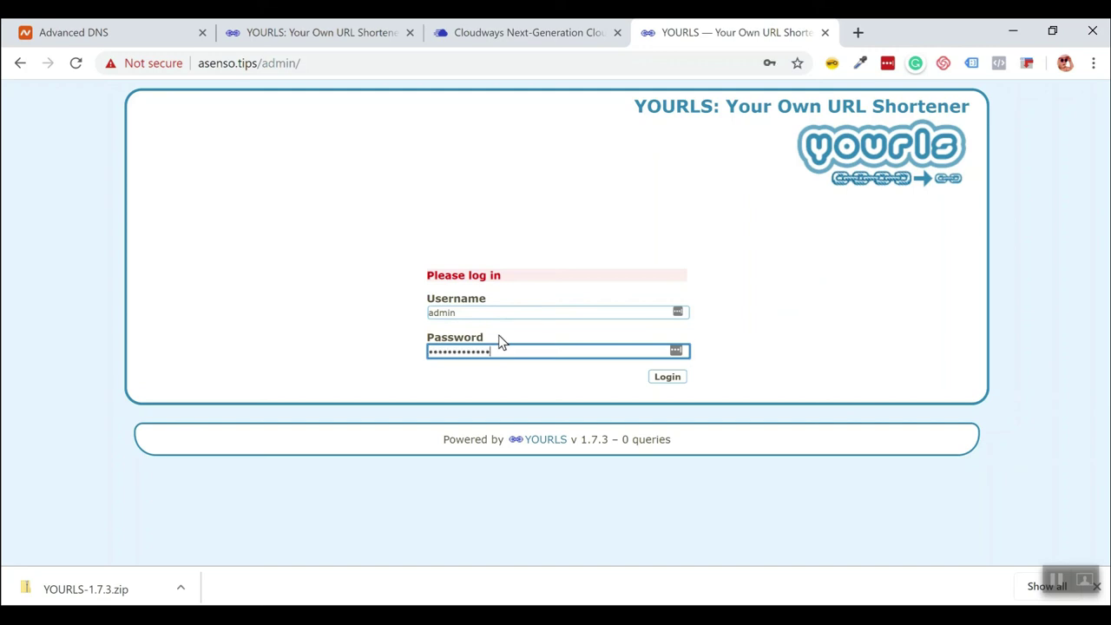
left_click(674, 379)
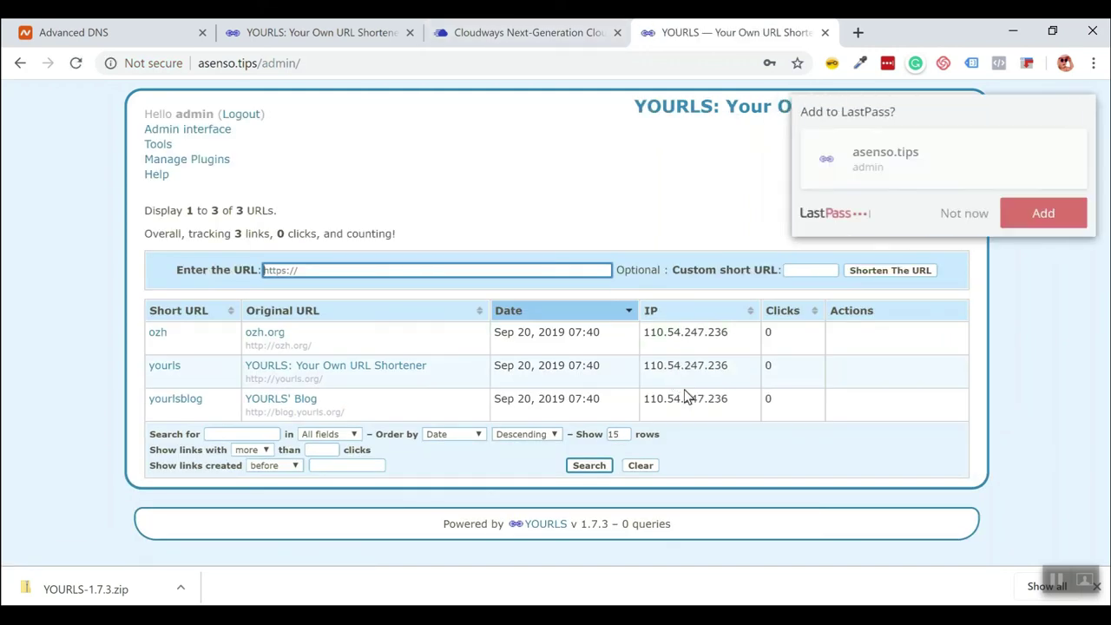
left_click(964, 213)
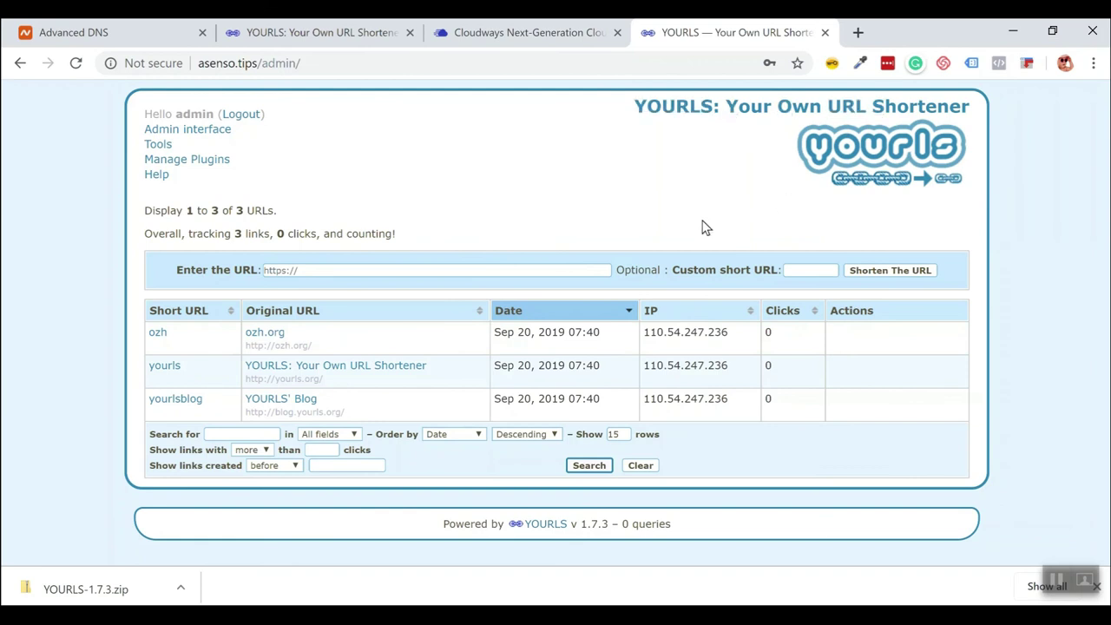
left_click(410, 268)
Shorten the pasted YouTube subscription URL using the custom keyword youtube.
right_click(390, 271)
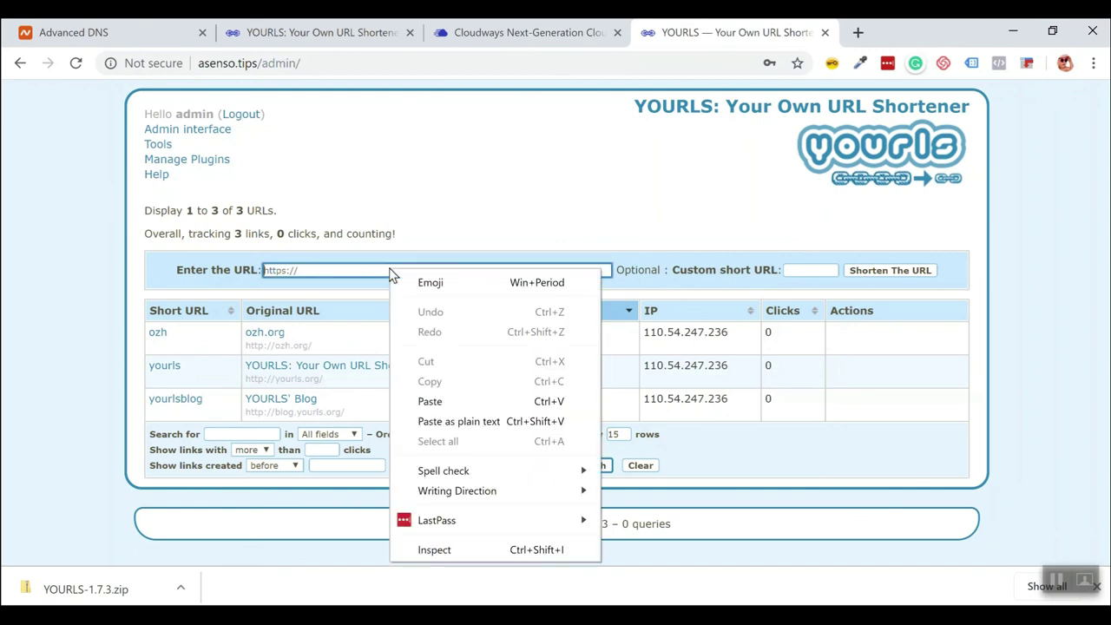
left_click(465, 402)
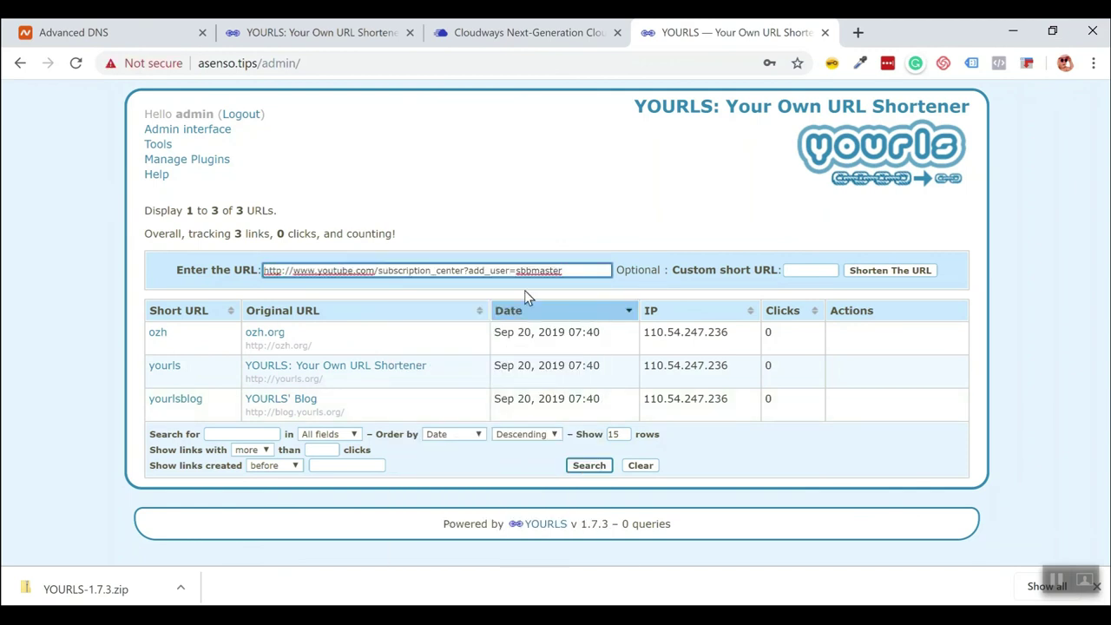
left_click(804, 271)
left_click(802, 270)
left_click(802, 270)
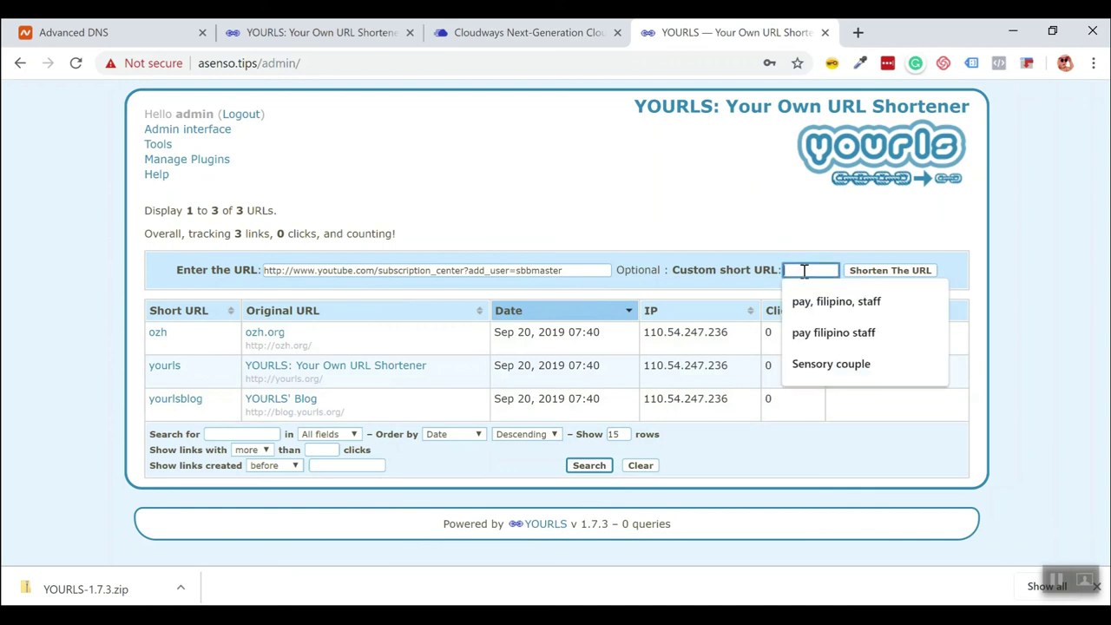
type("youtube")
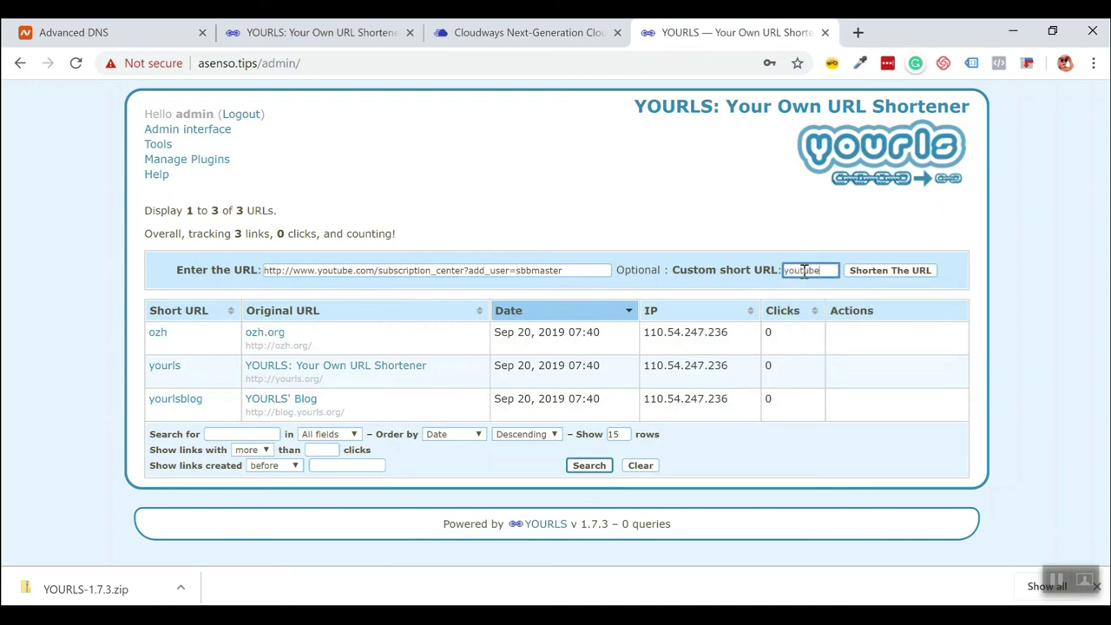
left_click(893, 282)
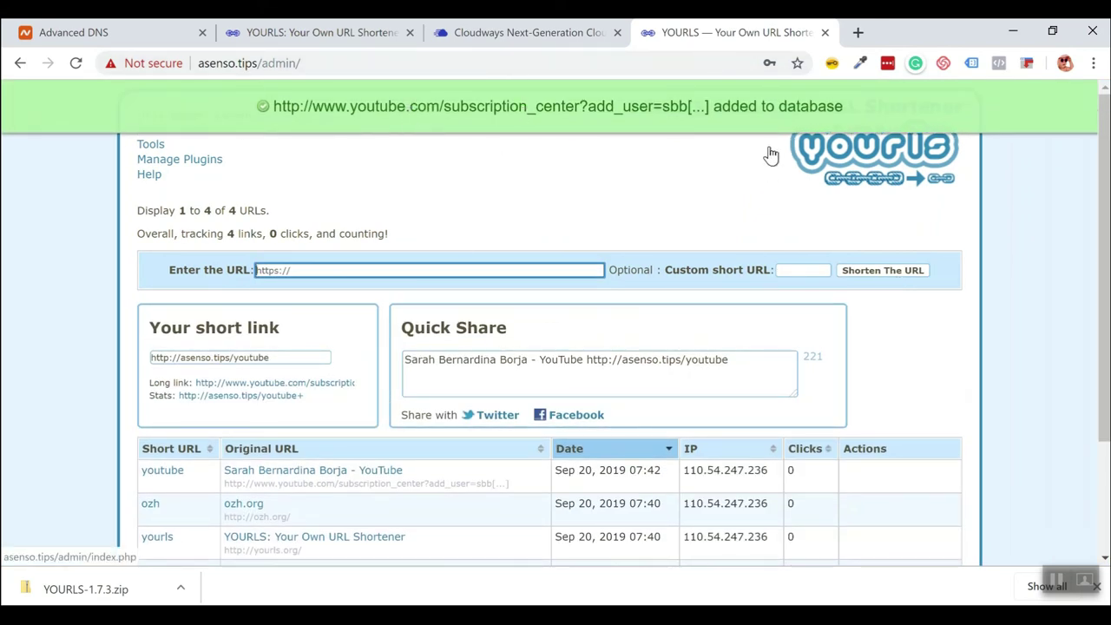
Copy the new asenso.tips/youtube short link.
mouse_move(218, 361)
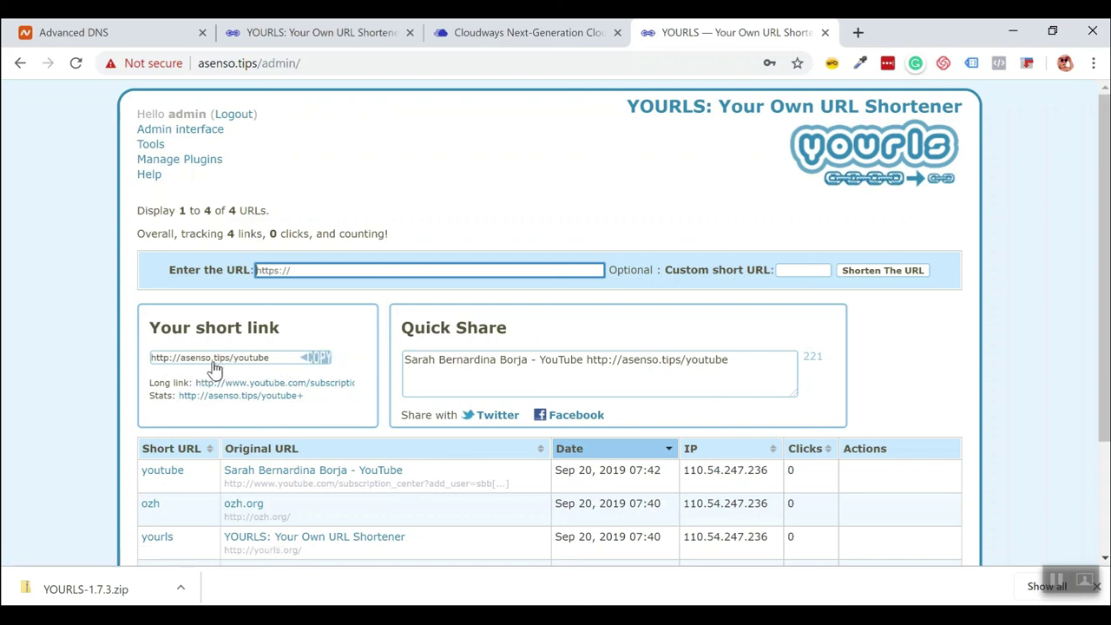
left_click(318, 358)
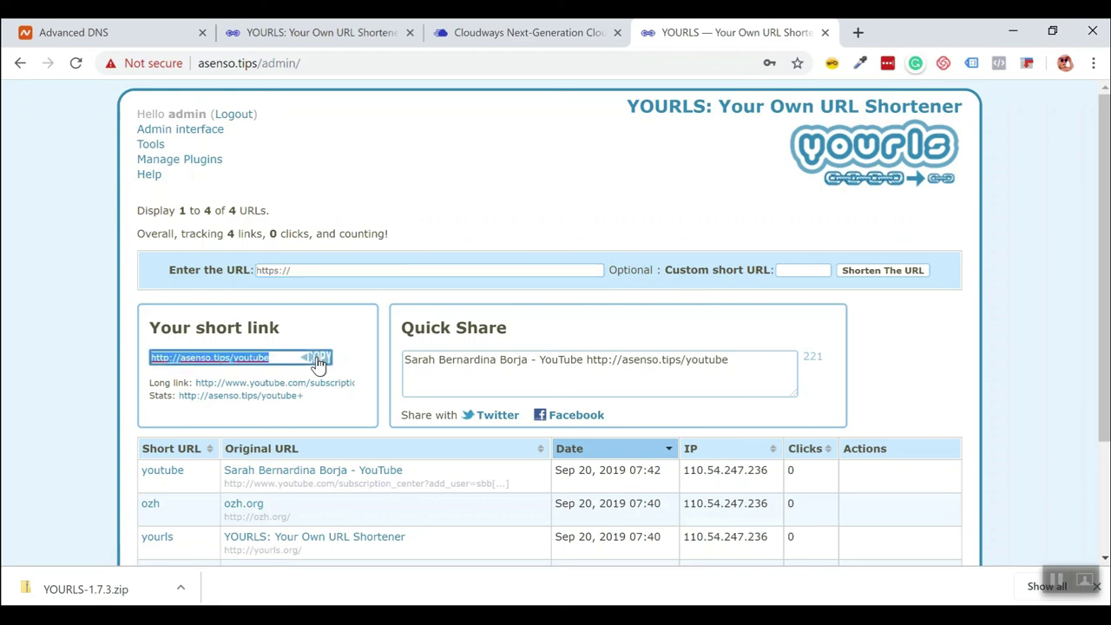
left_click(856, 33)
Test the pasted asenso.tips/youtube link redirects to the YouTube channel, then close the tab.
right_click(487, 67)
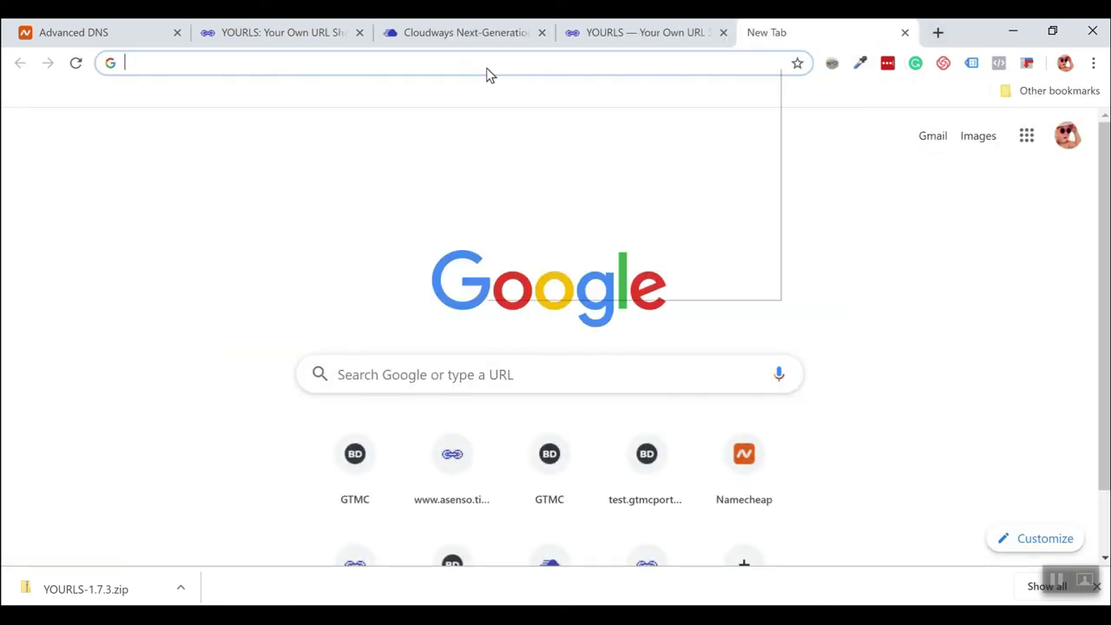
left_click(519, 184)
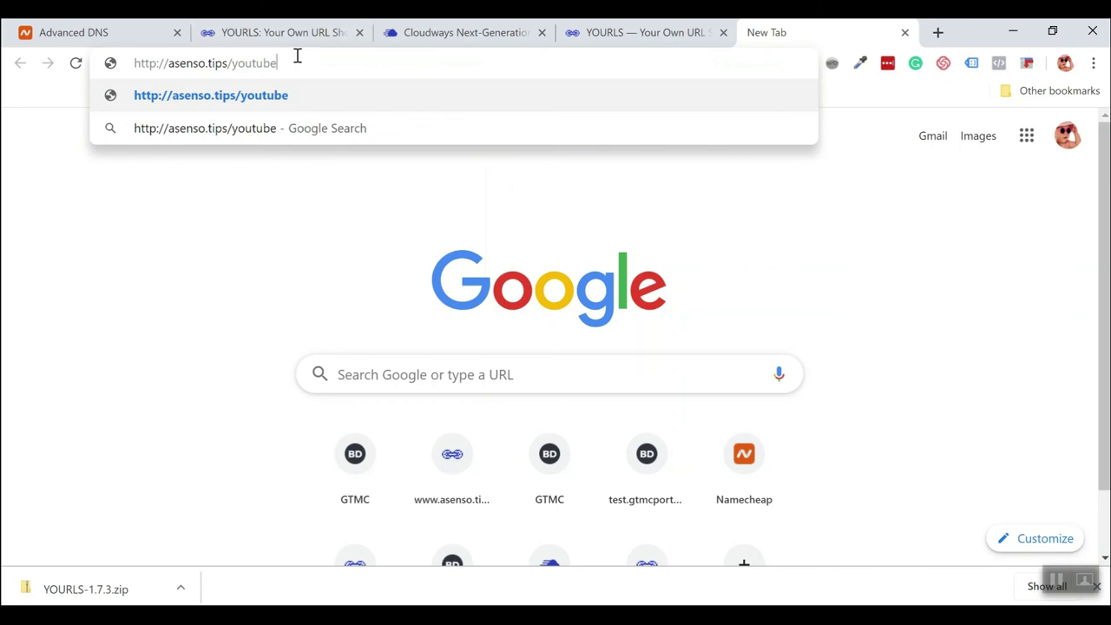
key("Return")
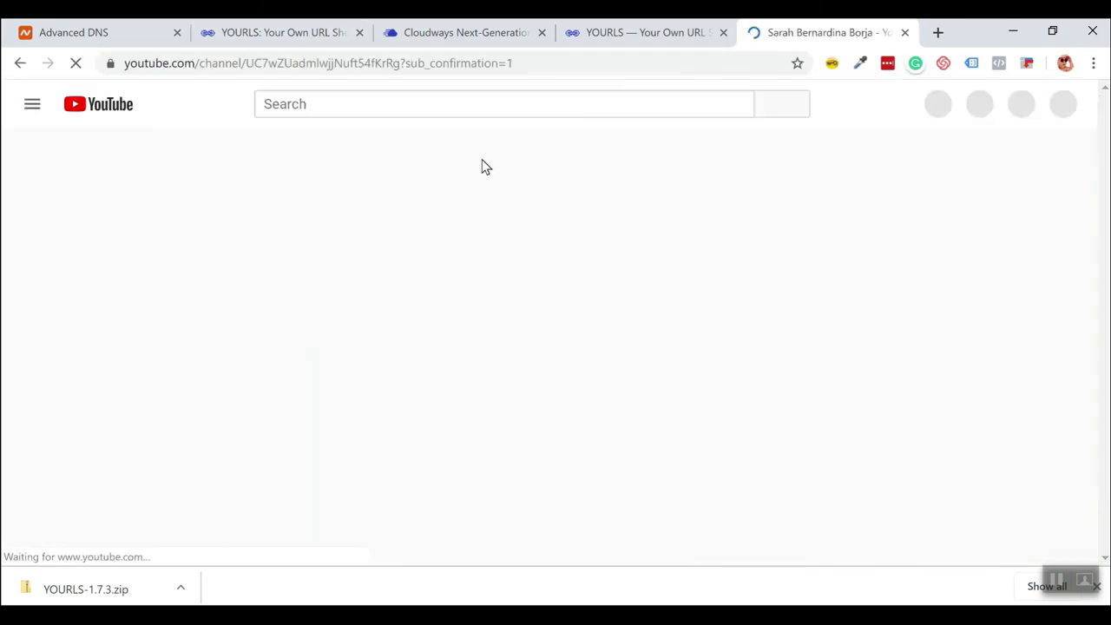
key("ctrl+w")
scroll(840, 322, "down", 1)
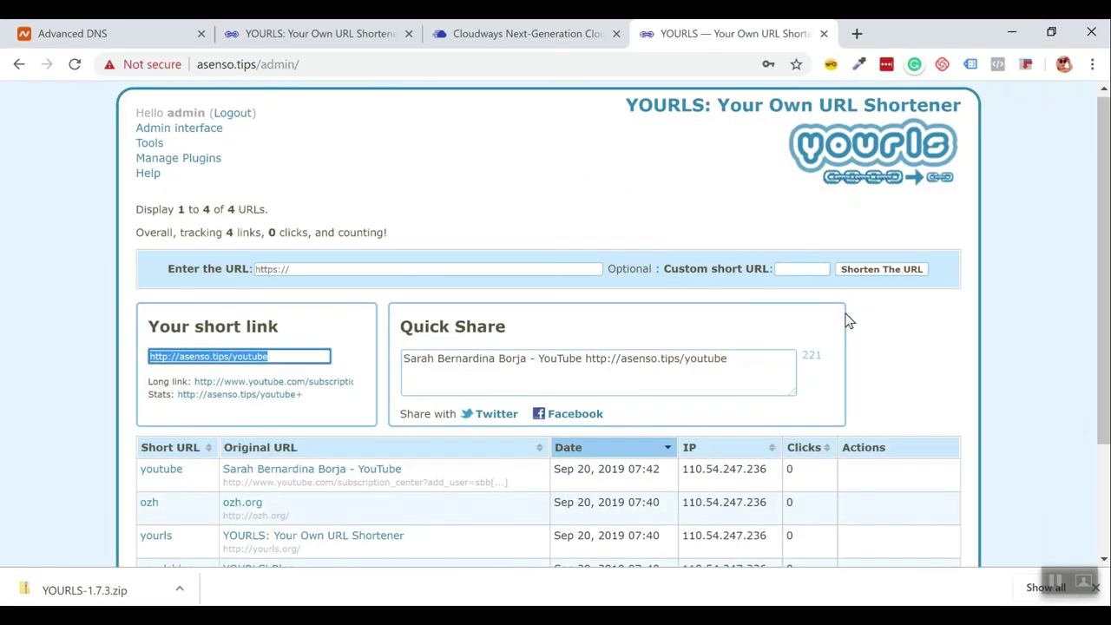
scroll(846, 321, "up", 1)
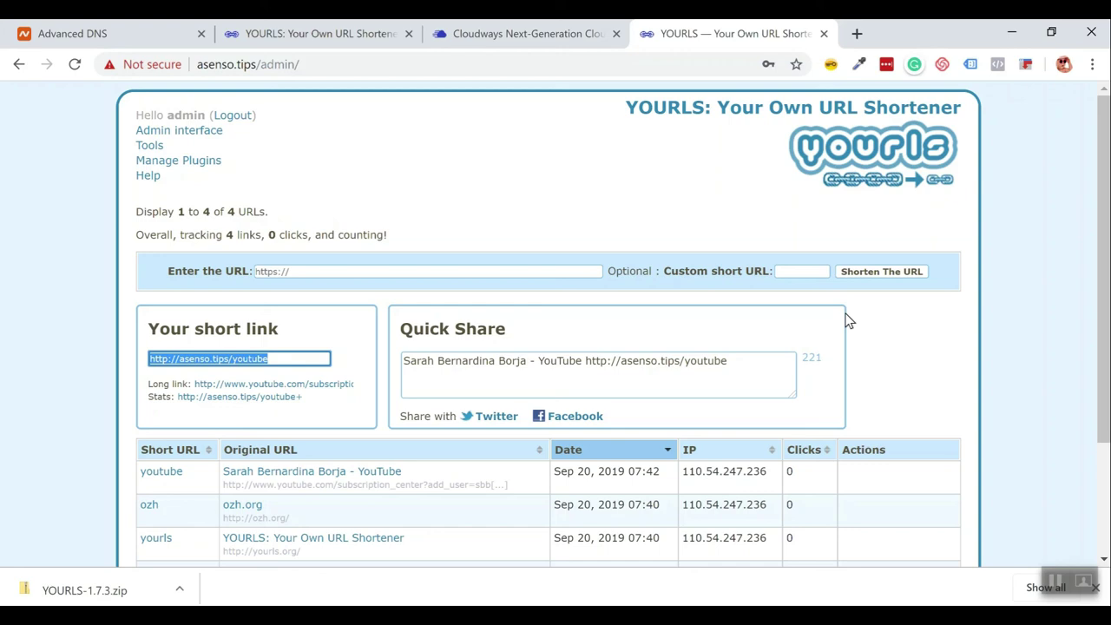
scroll(847, 320, "down", 1)
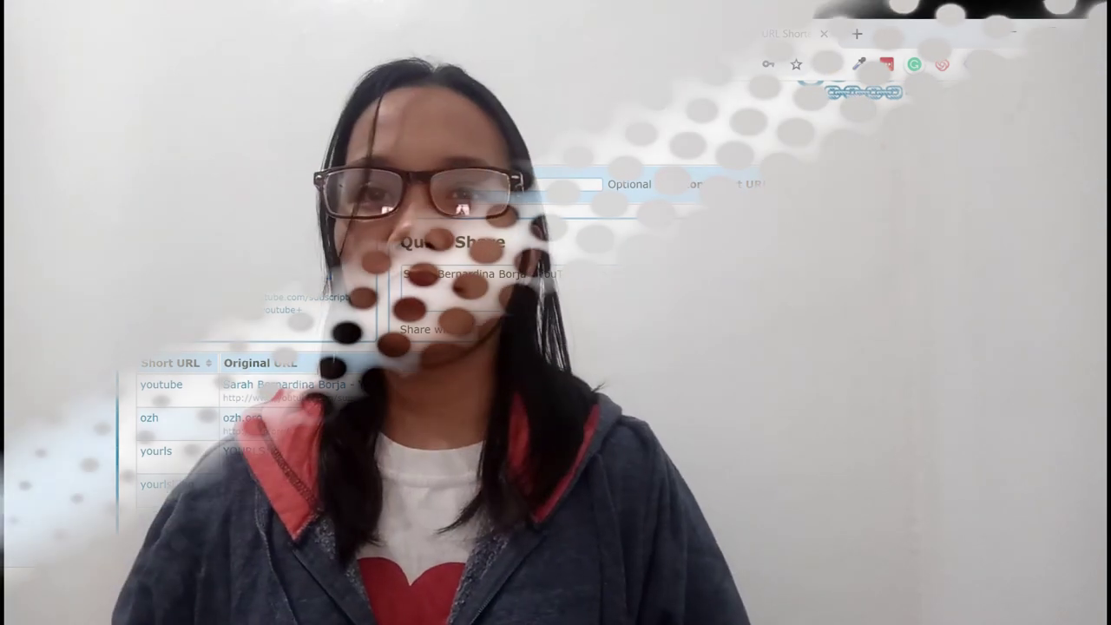